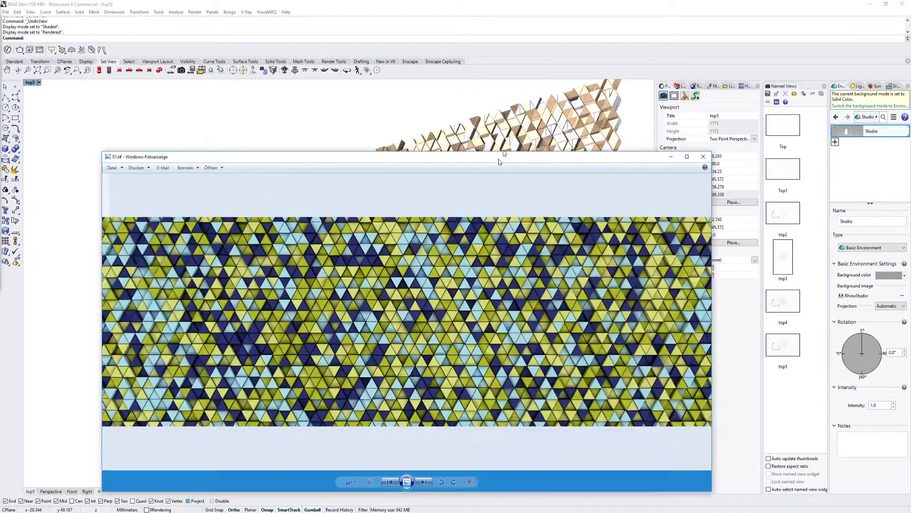
Examine the reference image 01.tif enlarged, looking at the coloured triangle panels and their wood texture
left_click_drag(500, 157, 530, 1)
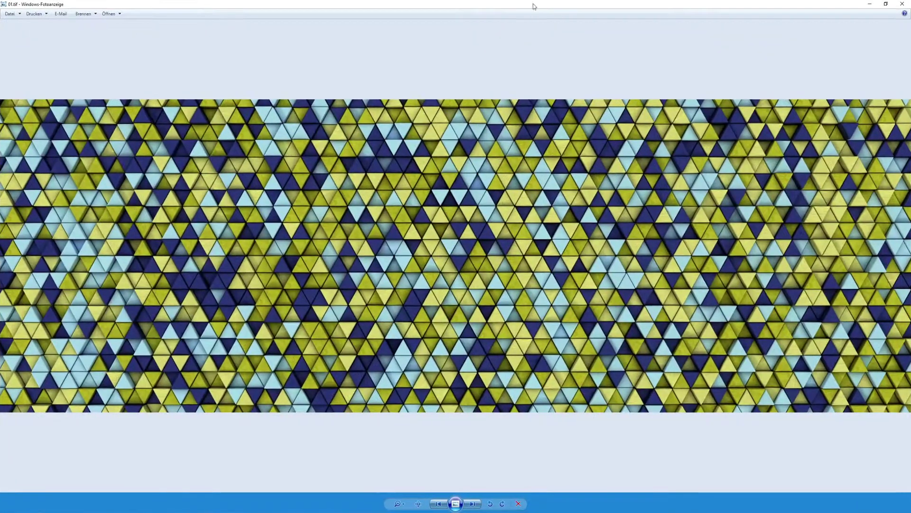
scroll(469, 216, "up", 3)
scroll(468, 215, "up", 4)
scroll(470, 239, "down", 5)
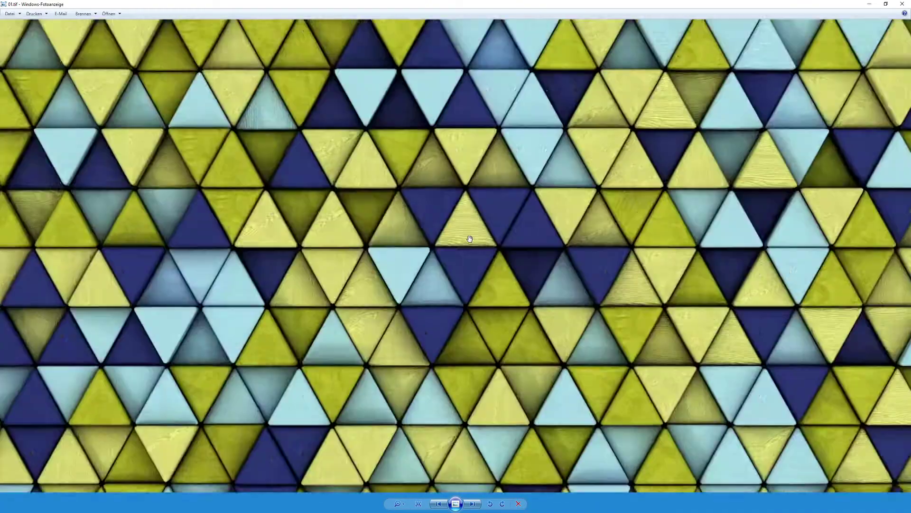
left_click(863, 5)
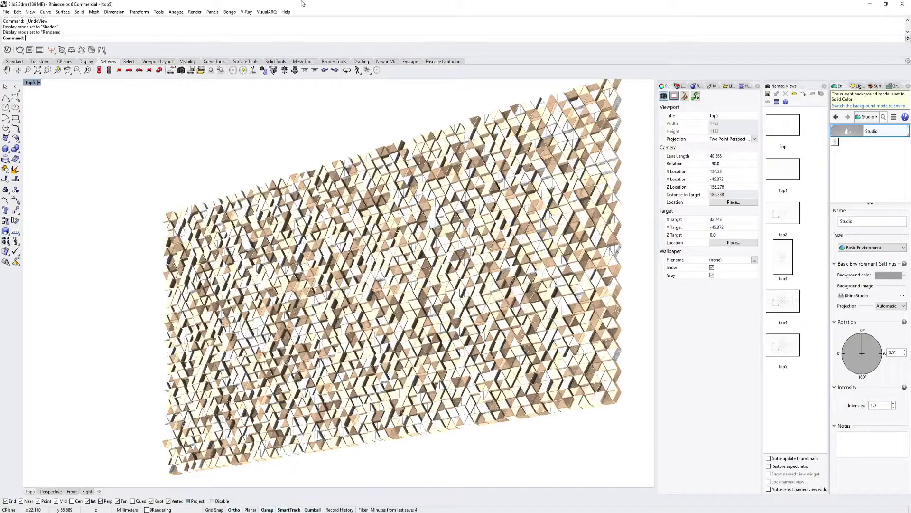
Select all the polysurfaces in the Rhino model and delete them
key("Return")
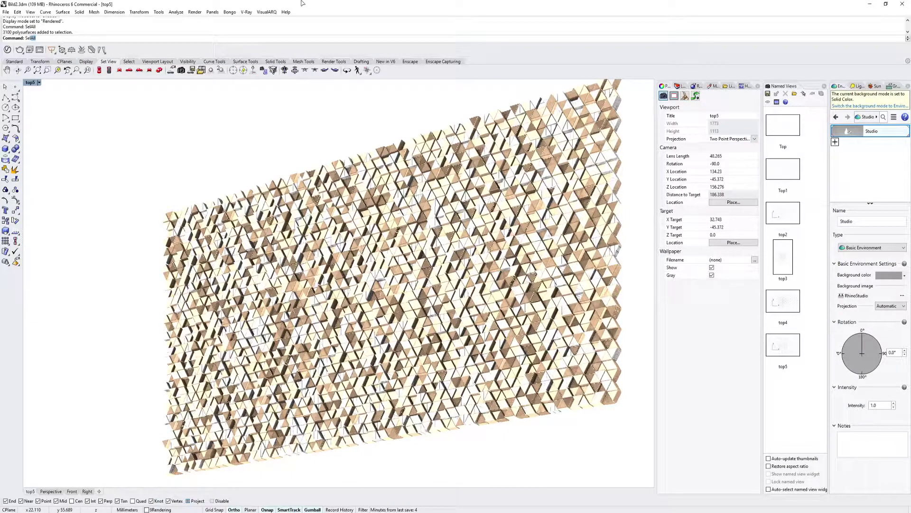
key("Delete")
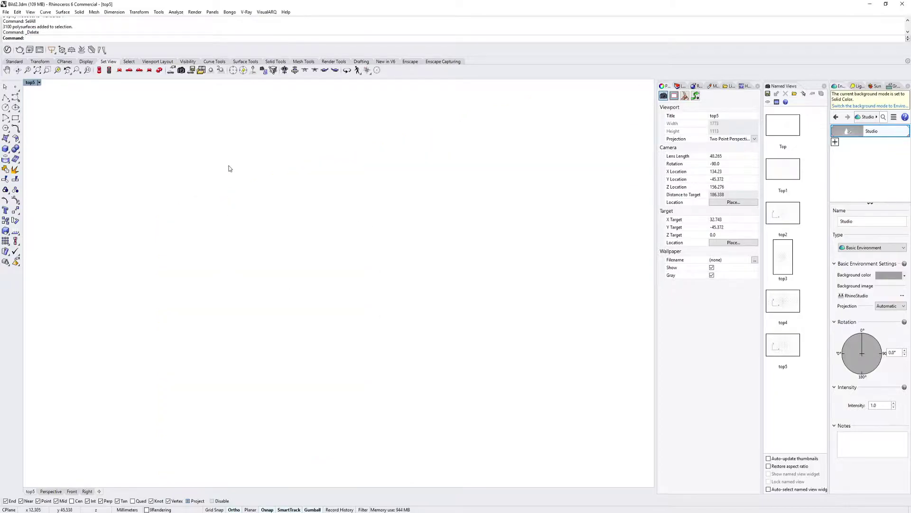
Launch Grasshopper and dock its window to half the screen beside the Rhino viewport
type("Gras")
key("Return")
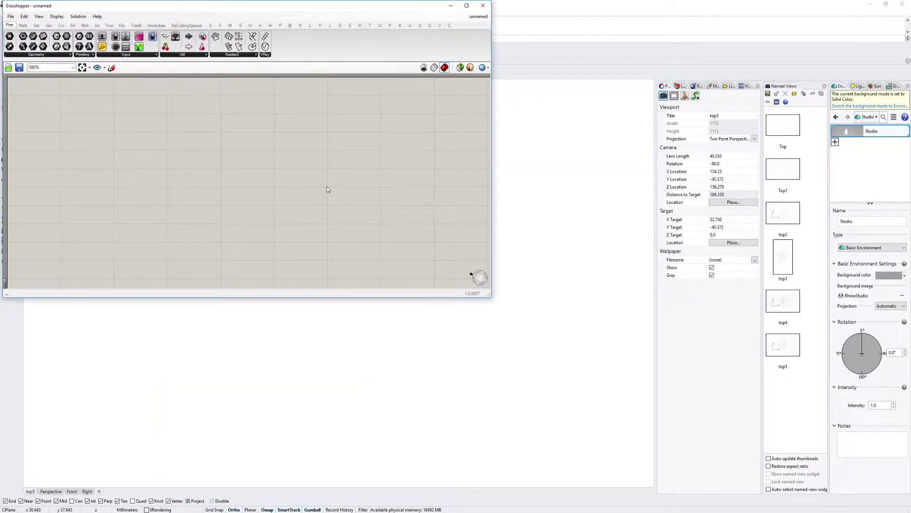
left_click_drag(297, 3, 449, 3)
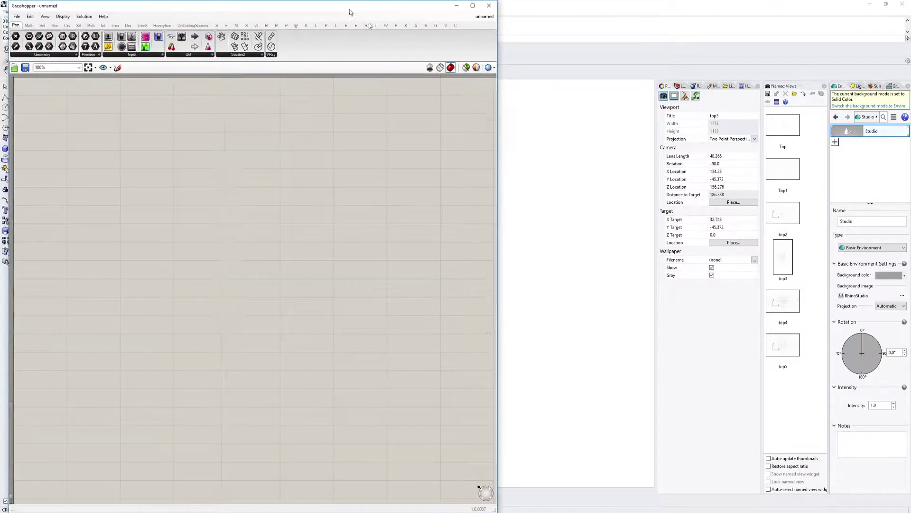
key("super+Right")
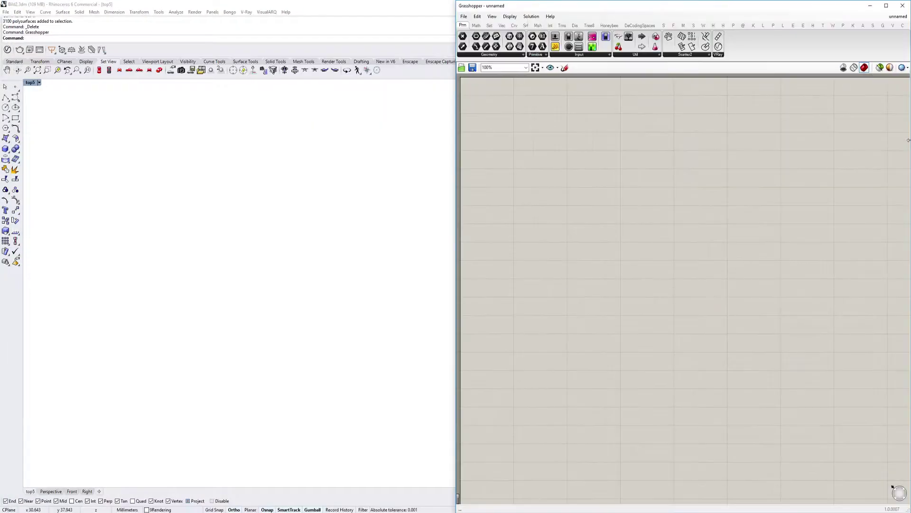
Set the Rhino viewport to Shaded display mode and switch it to the Perspective view
left_click(26, 82)
left_click(46, 101)
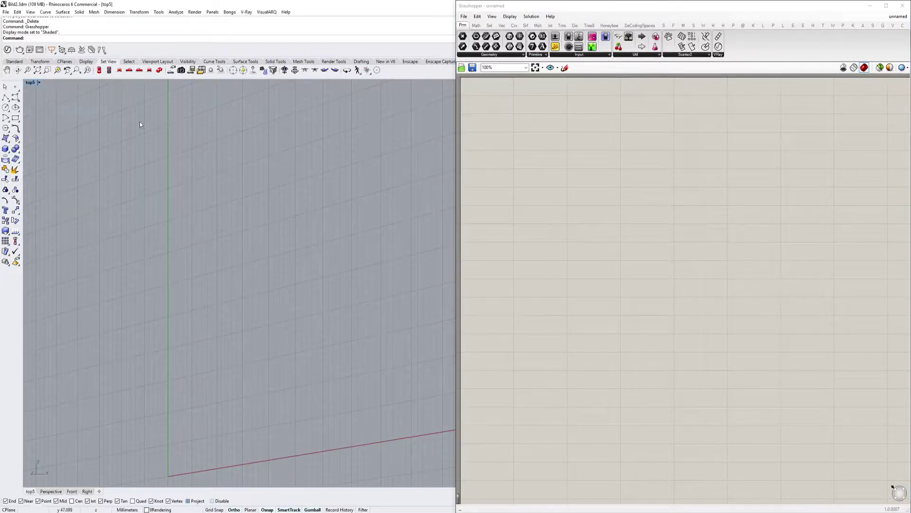
left_click(100, 70)
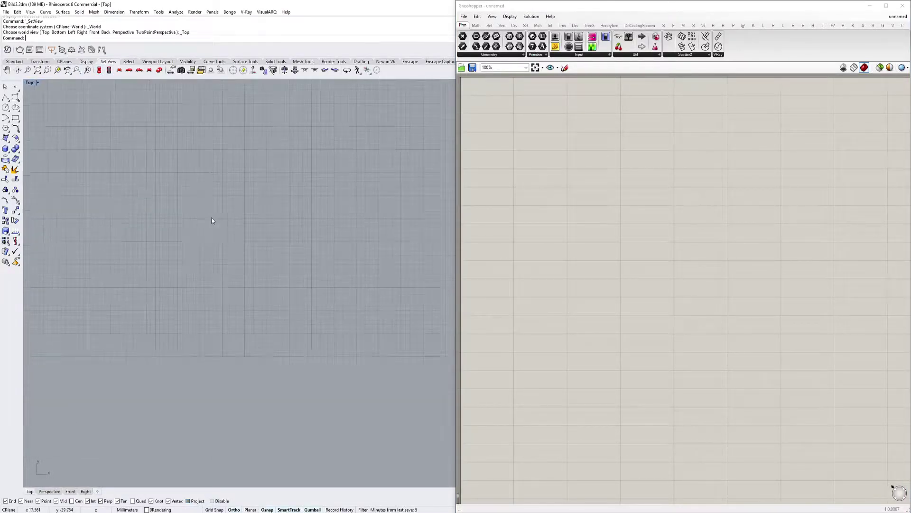
left_click(119, 71)
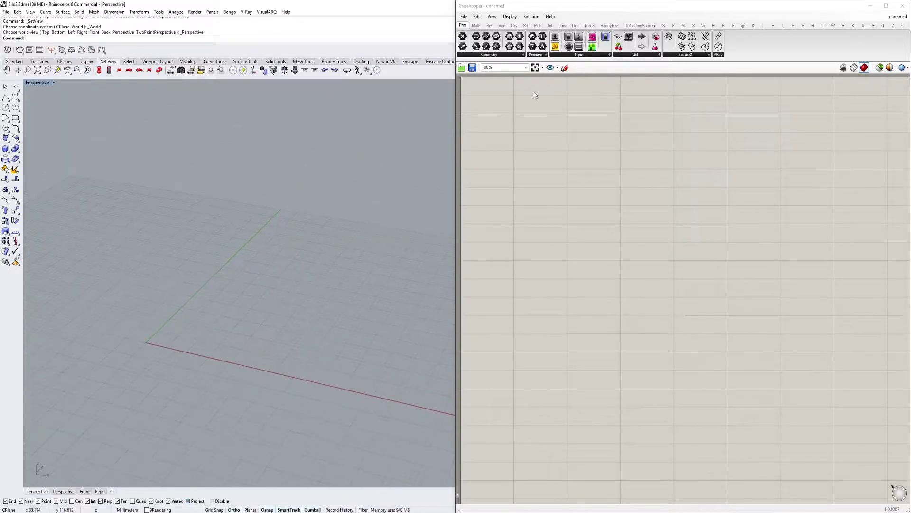
Sketch a large freehand rectangle outline on the Grasshopper canvas with a black line of width 3
left_click(569, 69)
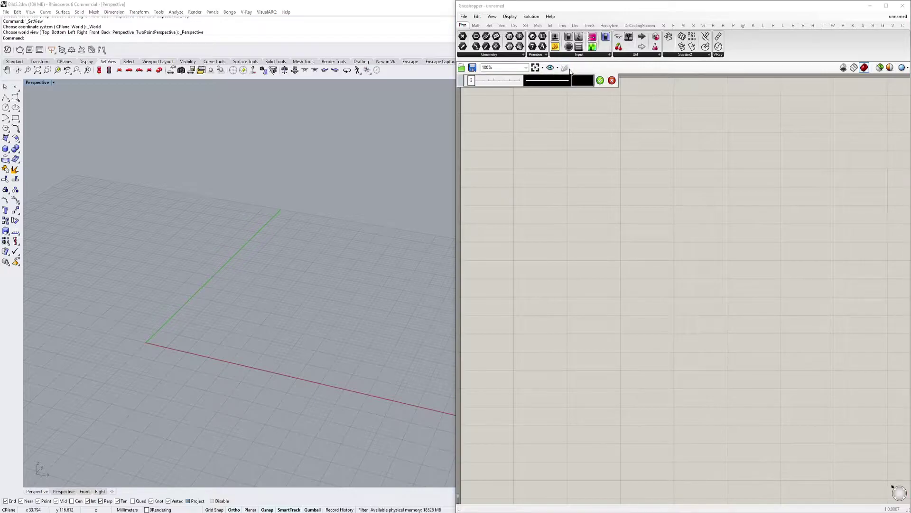
scroll(504, 201, "up", 3)
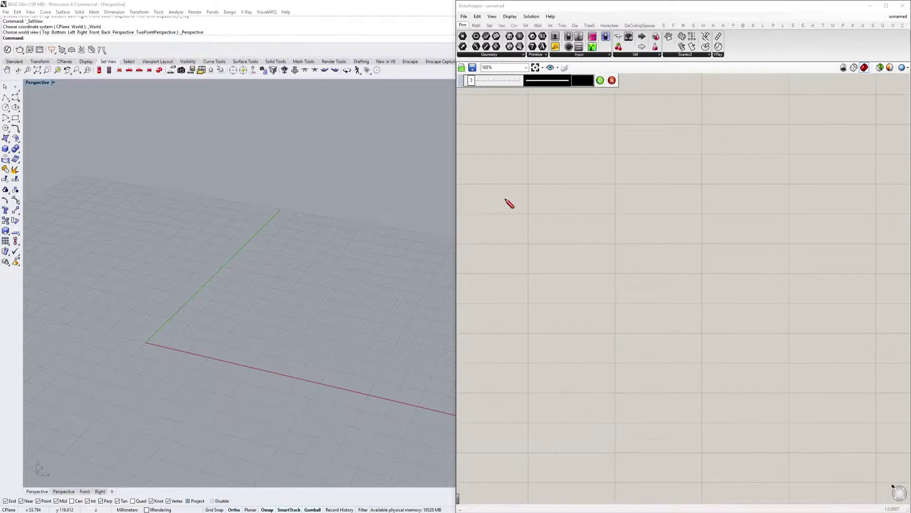
left_click_drag(482, 167, 827, 170)
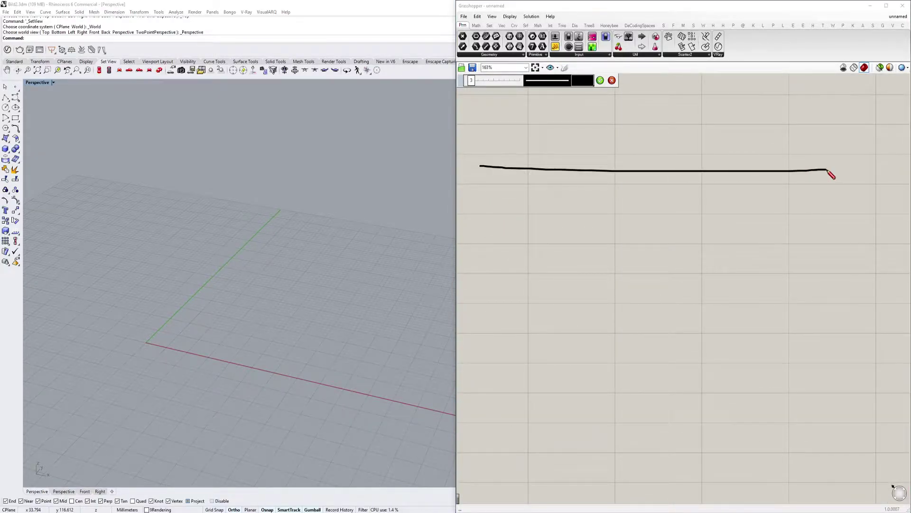
mouse_move(486, 165)
left_mouse_down()
mouse_move(490, 338)
mouse_move(848, 364)
mouse_move(832, 162)
left_mouse_up()
left_click(599, 81)
Sketch crossing horizontal and diagonal lines of width 2 in the rectangle's upper-left area to suggest a triangular grid
left_click(565, 68)
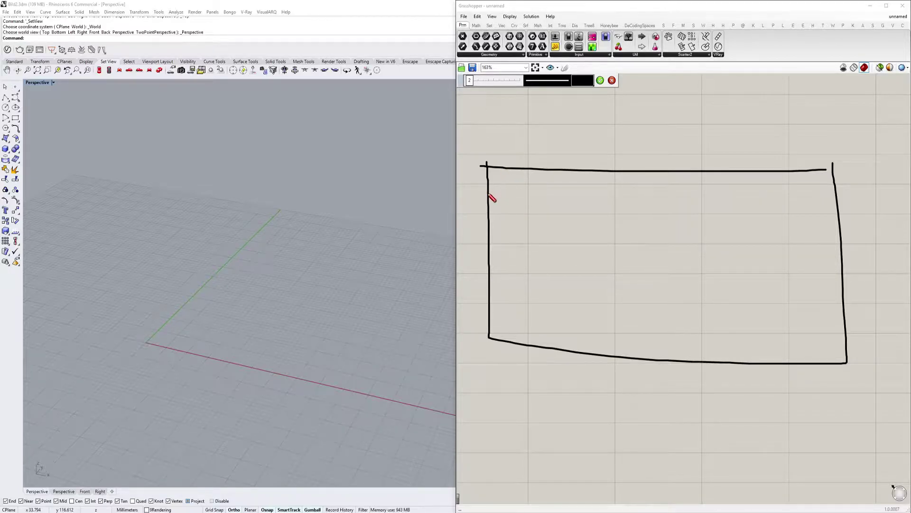
left_click_drag(493, 222, 549, 166)
left_click_drag(490, 257, 573, 175)
left_click_drag(481, 208, 644, 210)
left_click_drag(477, 224, 633, 221)
mouse_move(489, 176)
left_mouse_down()
mouse_move(562, 282)
mouse_move(522, 185)
mouse_move(576, 248)
left_mouse_up()
left_click_drag(478, 243, 647, 252)
left_click_drag(533, 158, 668, 251)
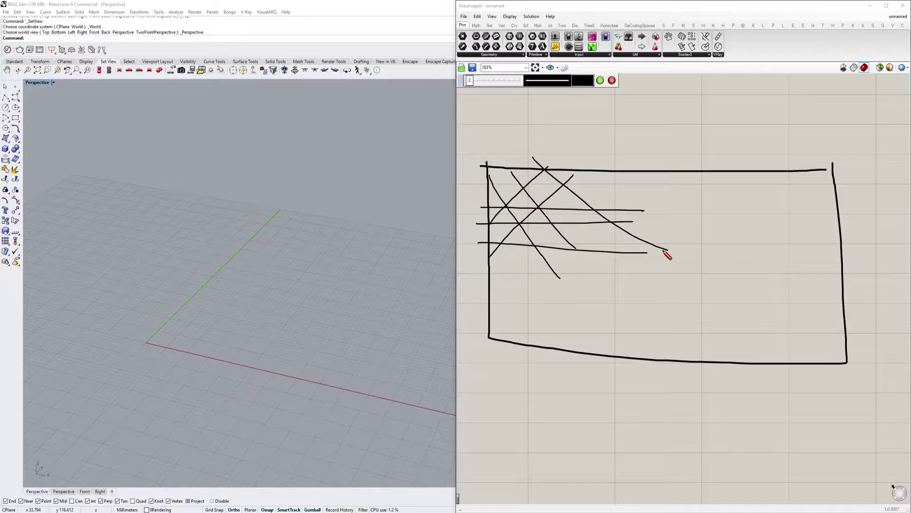
left_click_drag(491, 288, 628, 157)
left_click_drag(516, 311, 668, 186)
left_click(600, 80)
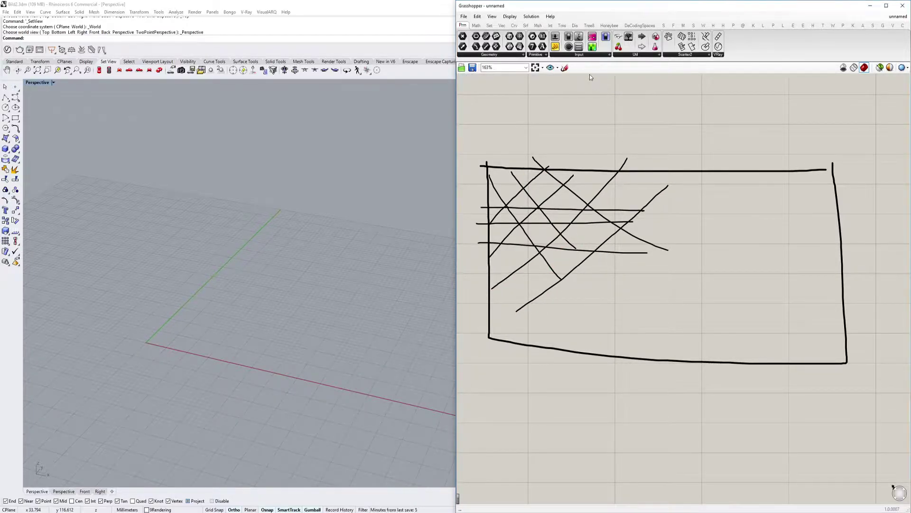
Sketch a side profile below the rectangle: a long base line carrying four adjoining blocks of different heights
scroll(600, 194, "down", 3)
scroll(630, 253, "up", 3)
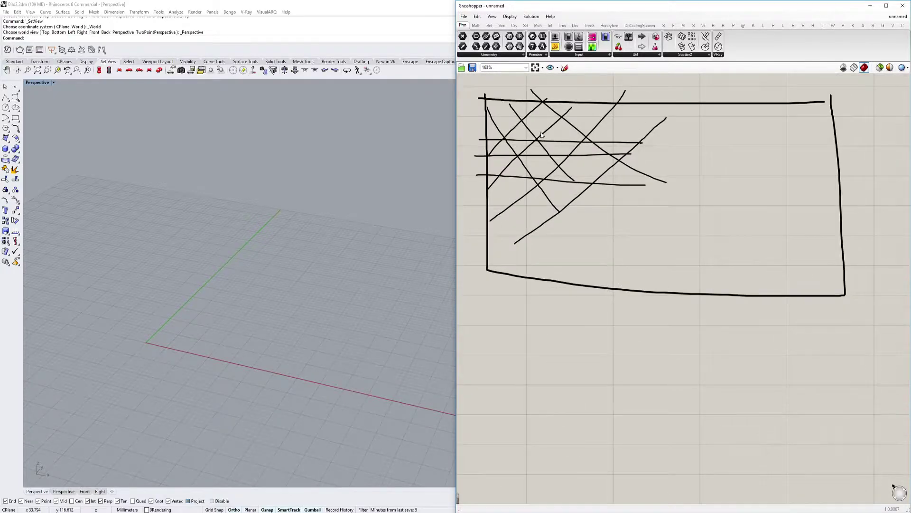
left_click(564, 68)
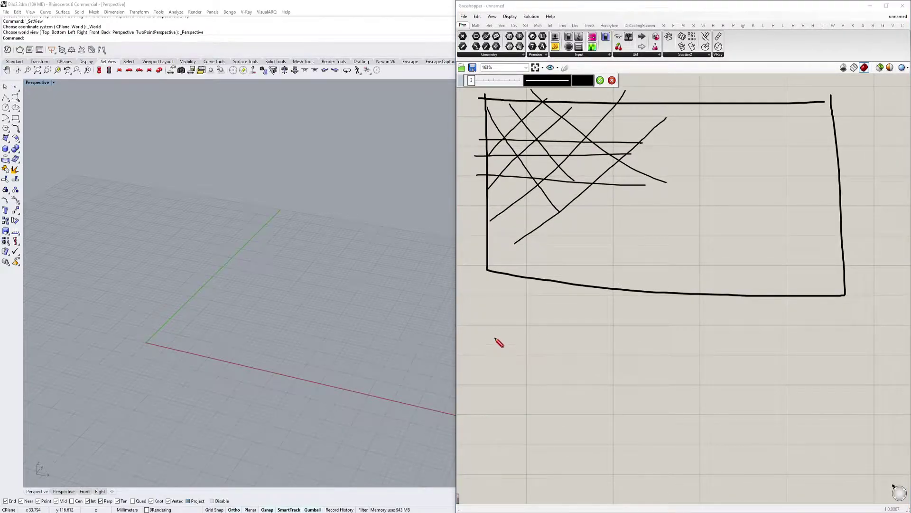
mouse_move(497, 356)
left_mouse_down()
mouse_move(497, 331)
mouse_move(524, 331)
mouse_move(524, 357)
mouse_move(525, 319)
mouse_move(543, 320)
mouse_move(544, 352)
mouse_move(562, 327)
mouse_move(564, 354)
mouse_move(564, 338)
mouse_move(590, 354)
left_mouse_up()
left_click_drag(472, 358, 795, 357)
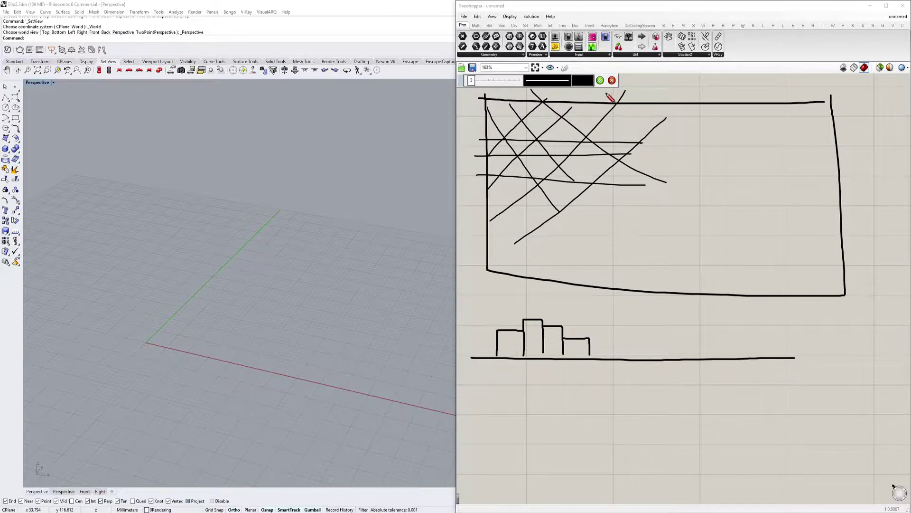
left_click(600, 81)
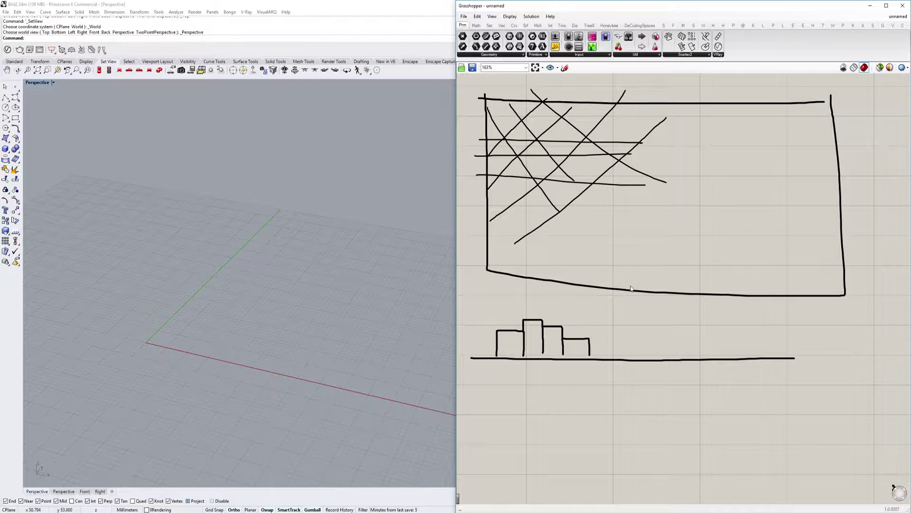
Scribble a red fill into the tallest block of the side-profile sketch
mouse_move(640, 365)
right_mouse_down()
mouse_move(617, 342)
mouse_move(627, 294)
mouse_move(647, 280)
right_mouse_up()
scroll(621, 356, "up", 2)
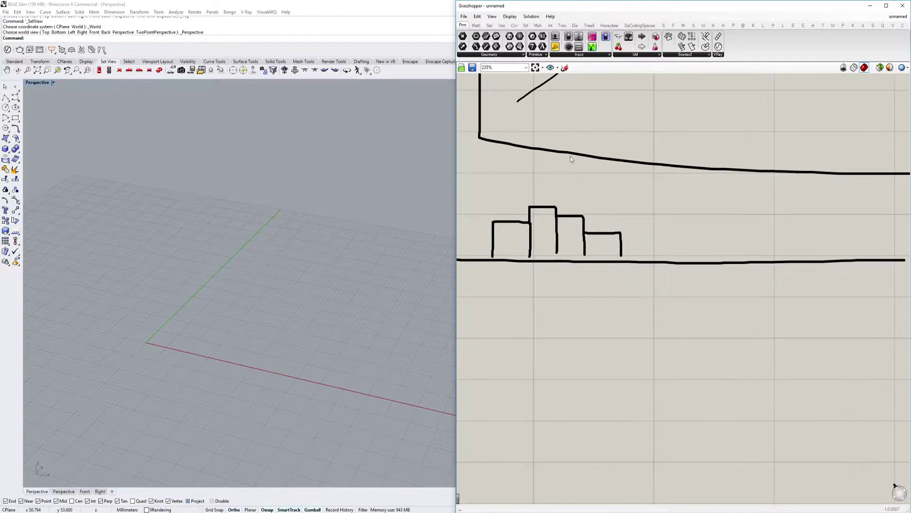
left_click(565, 68)
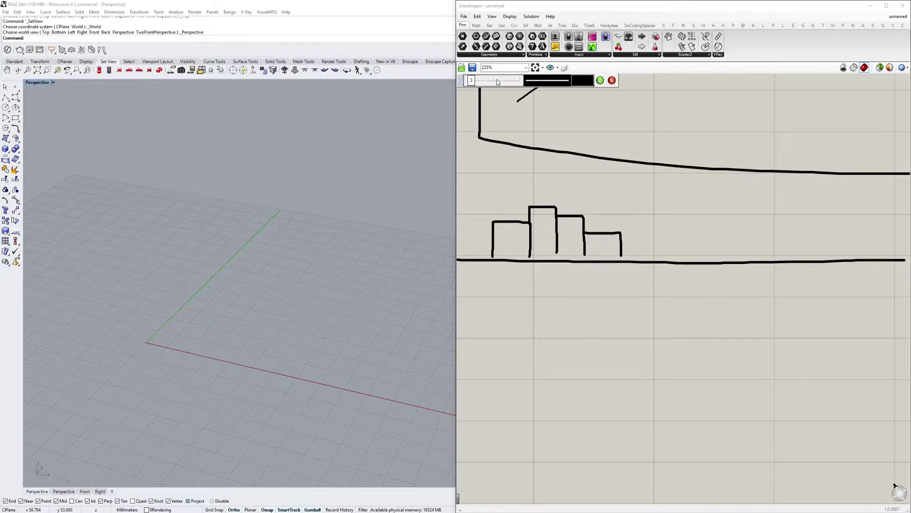
left_click(591, 84)
left_click(639, 98)
mouse_move(537, 223)
left_mouse_down()
mouse_move(546, 249)
mouse_move(559, 237)
mouse_move(546, 258)
mouse_move(548, 207)
left_mouse_up()
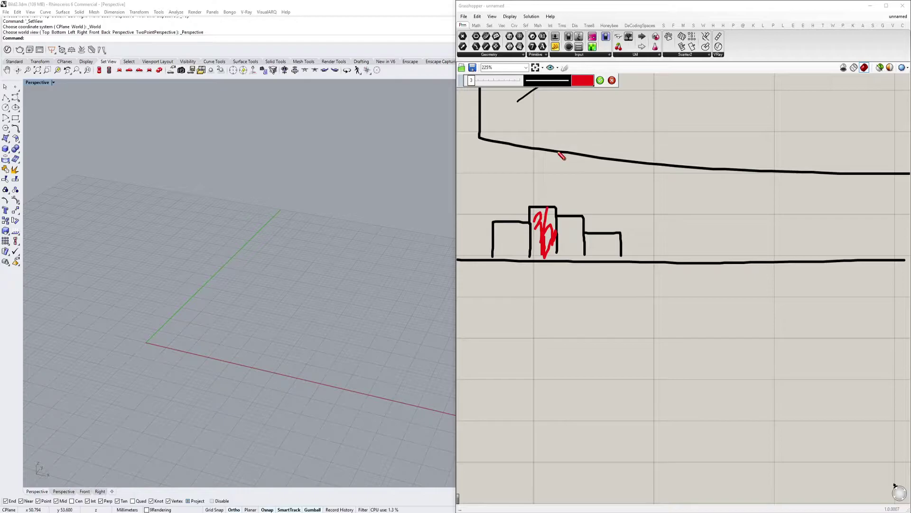
left_click(600, 80)
Scribble a turquoise fill into the block next to the red one, using hue 171°
left_click(563, 71)
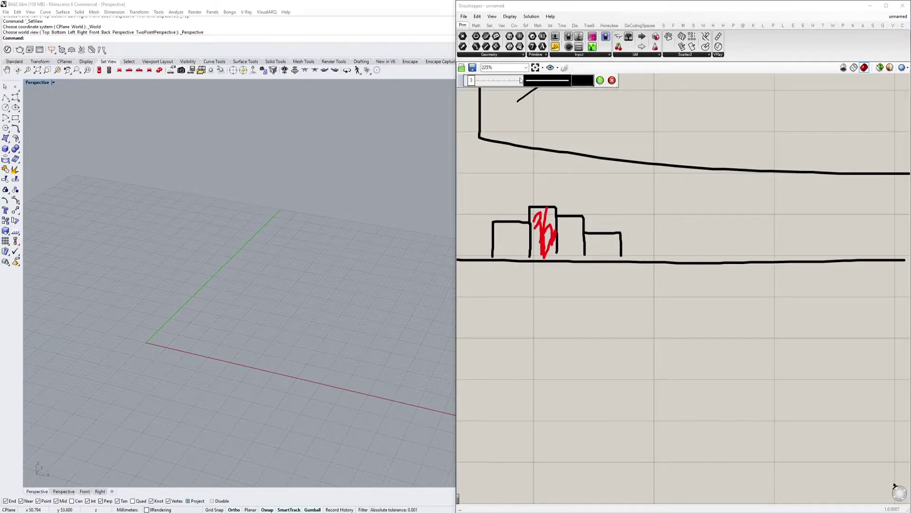
left_click(583, 80)
left_click(616, 109)
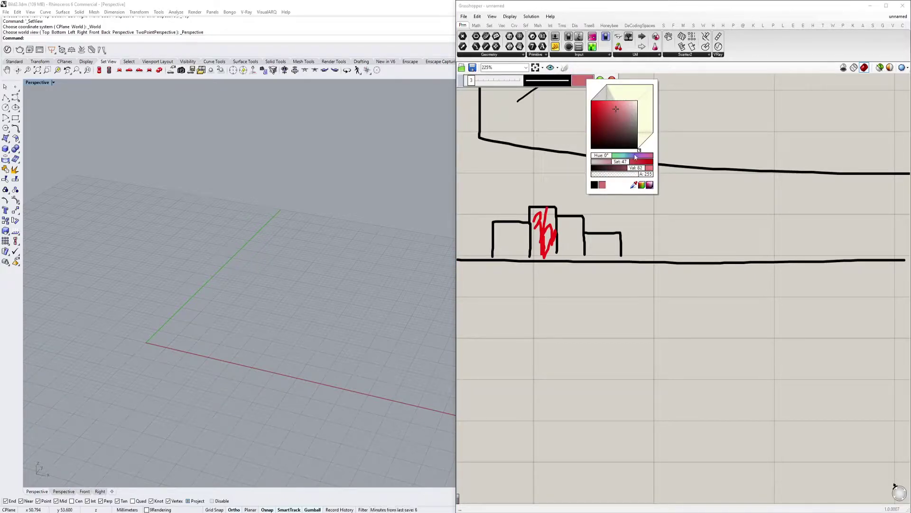
left_click_drag(605, 156, 622, 156)
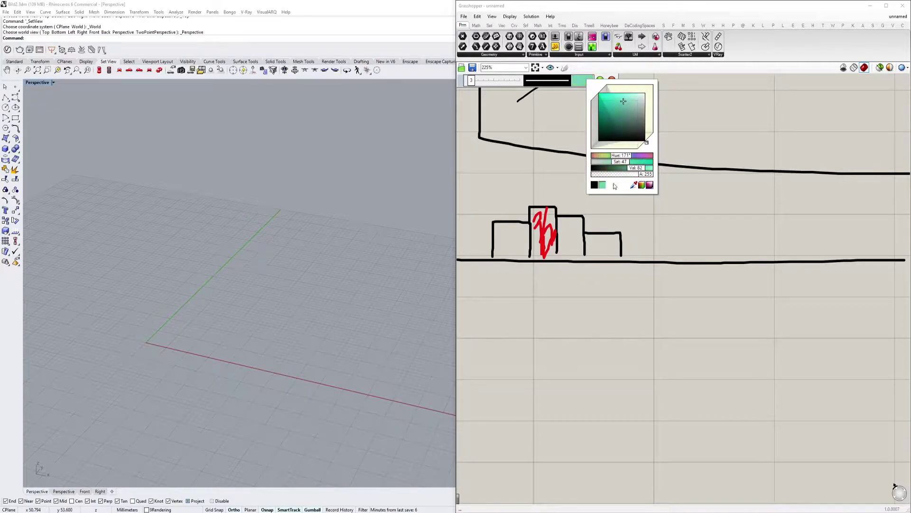
left_click(565, 233)
left_click_drag(575, 217, 575, 249)
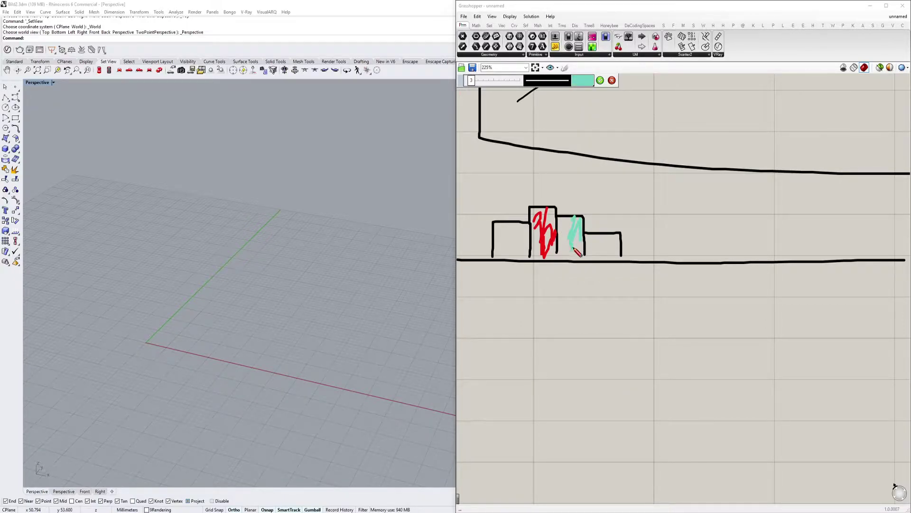
left_click(600, 81)
Reopen the reference image 01.tif and examine the triangles' colours and depths up close, then return to the Grasshopper canvas
mouse_move(568, 221)
right_mouse_down()
mouse_move(582, 224)
mouse_move(553, 270)
right_mouse_up()
scroll(585, 239, "down", 2)
scroll(563, 266, "up", 2)
scroll(554, 270, "down", 1)
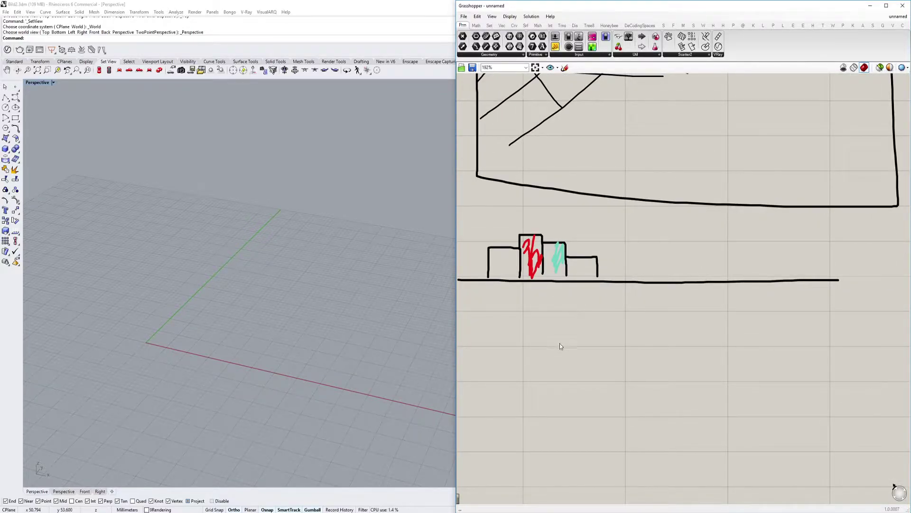
left_click(286, 512)
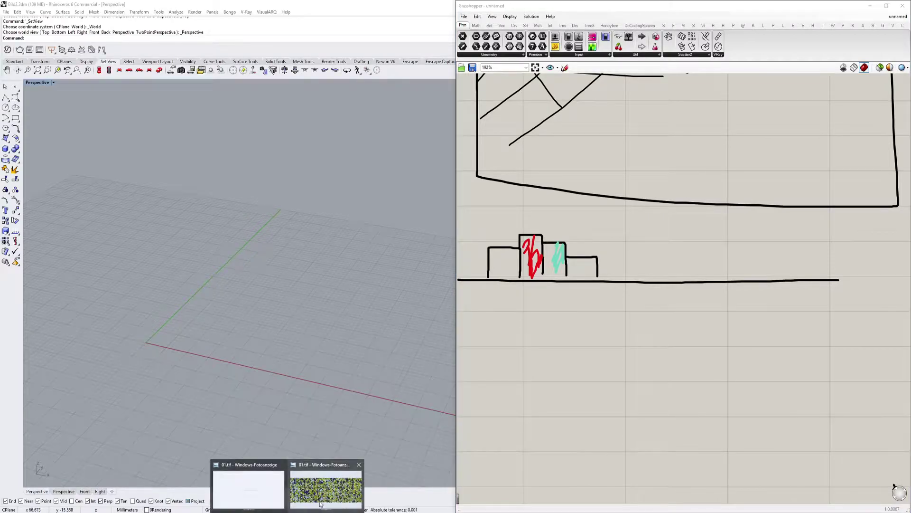
left_click(326, 489)
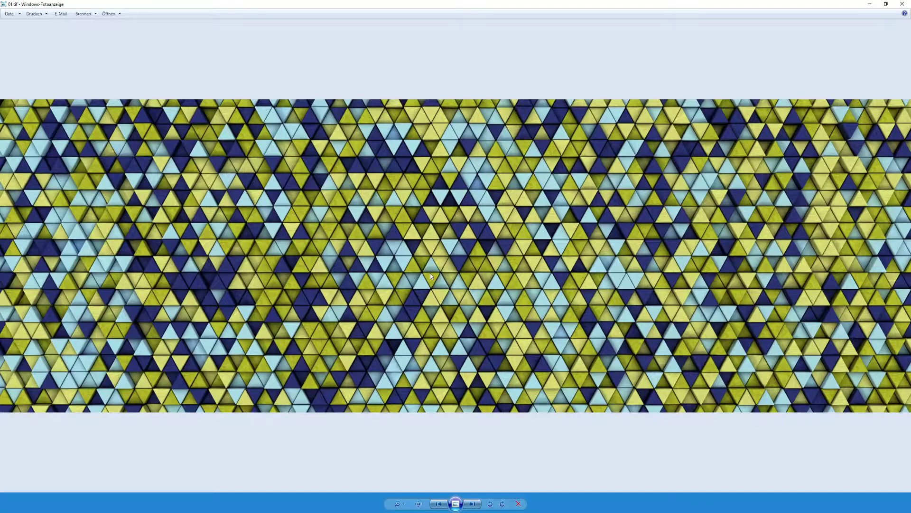
scroll(465, 238, "up", 5)
left_click_drag(498, 143, 393, 332)
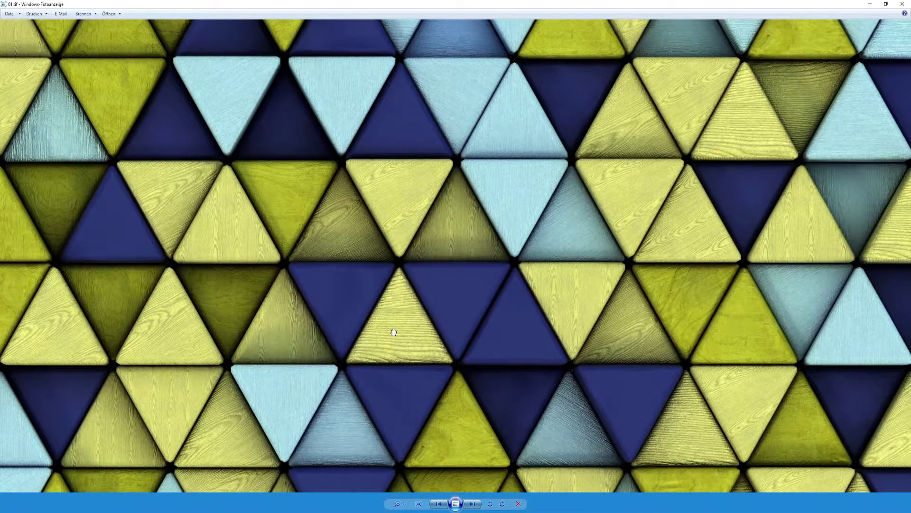
left_click_drag(288, 195, 291, 254)
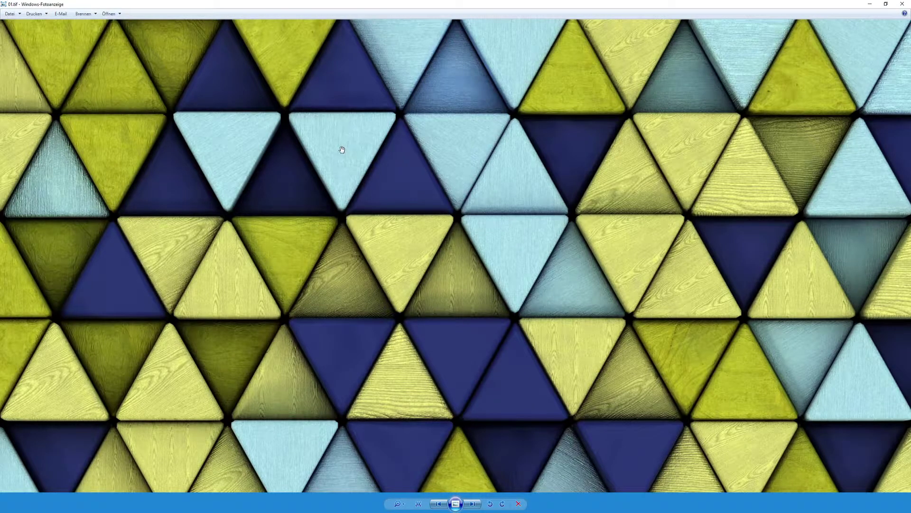
left_click(870, 3)
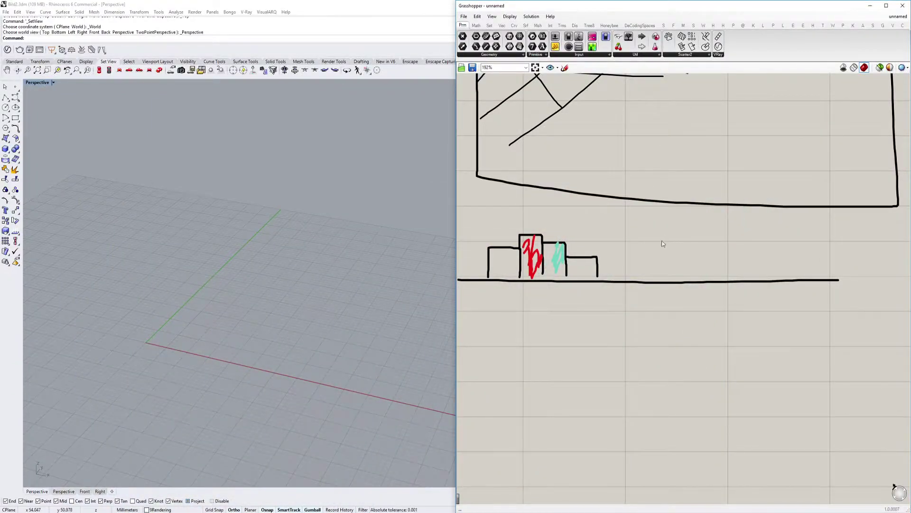
scroll(611, 287, "down", 4)
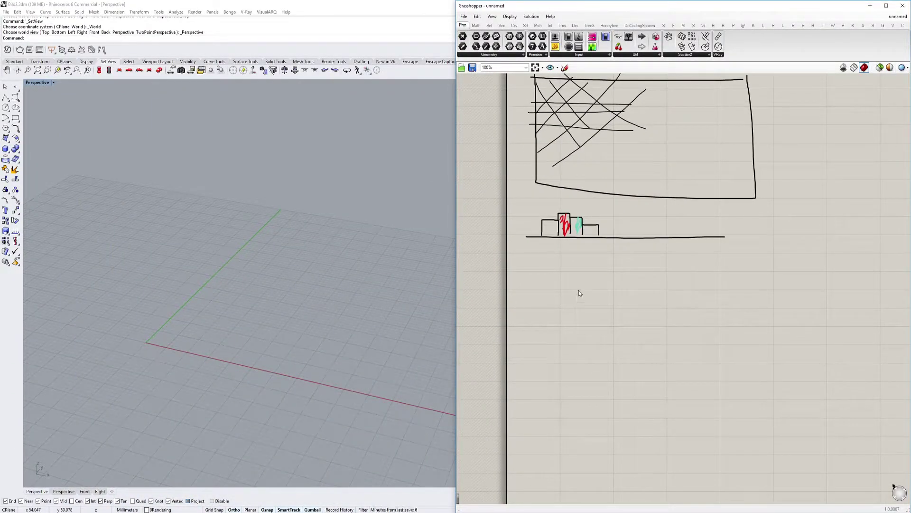
Add a Triangular grid component to the Grasshopper canvas below the side-profile sketch
scroll(588, 296, "up", 2)
mouse_move(285, 323)
right_mouse_down()
mouse_move(291, 341)
mouse_move(296, 335)
right_mouse_up()
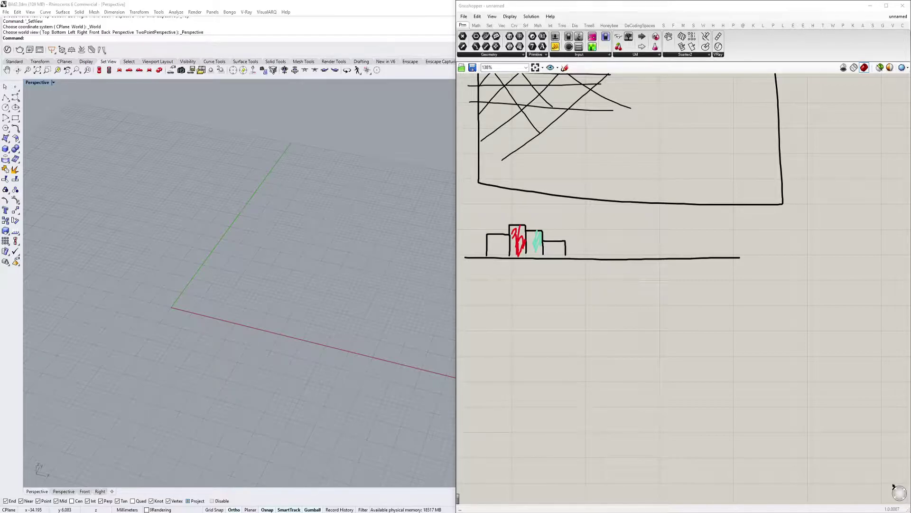
double_click(569, 348)
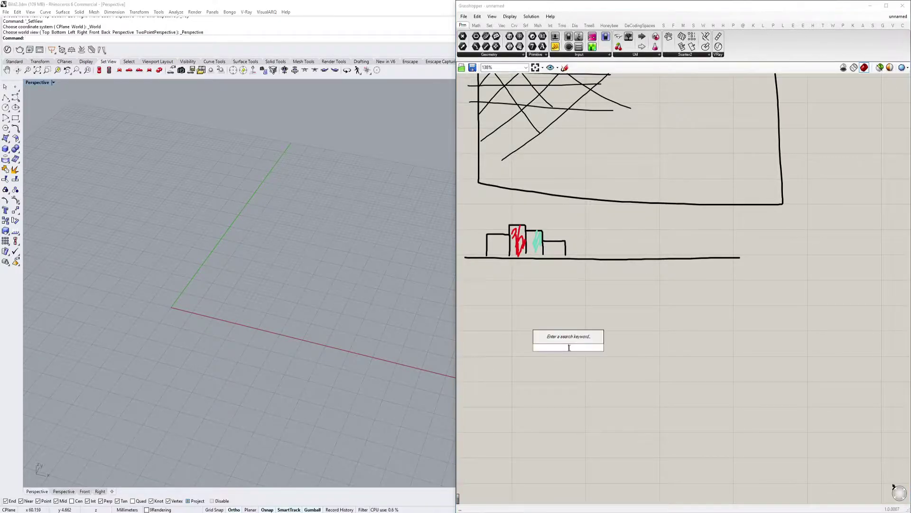
type("tri")
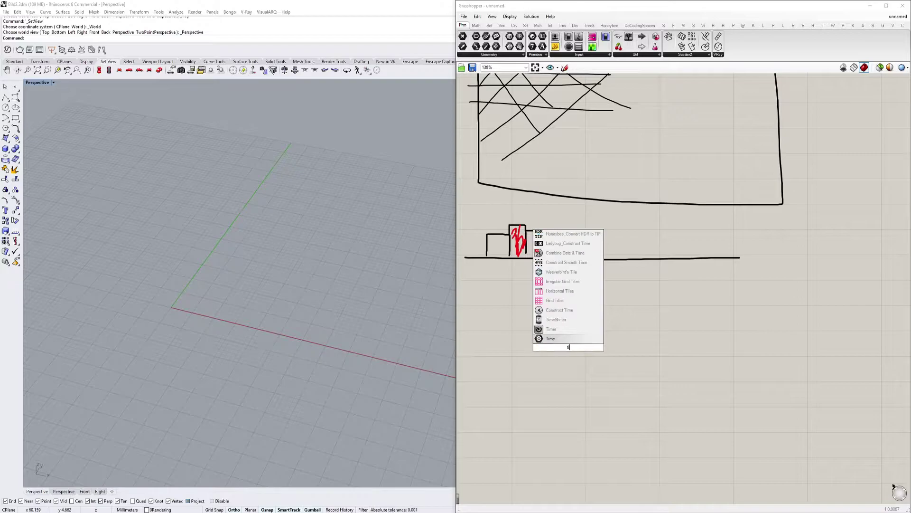
type("angul")
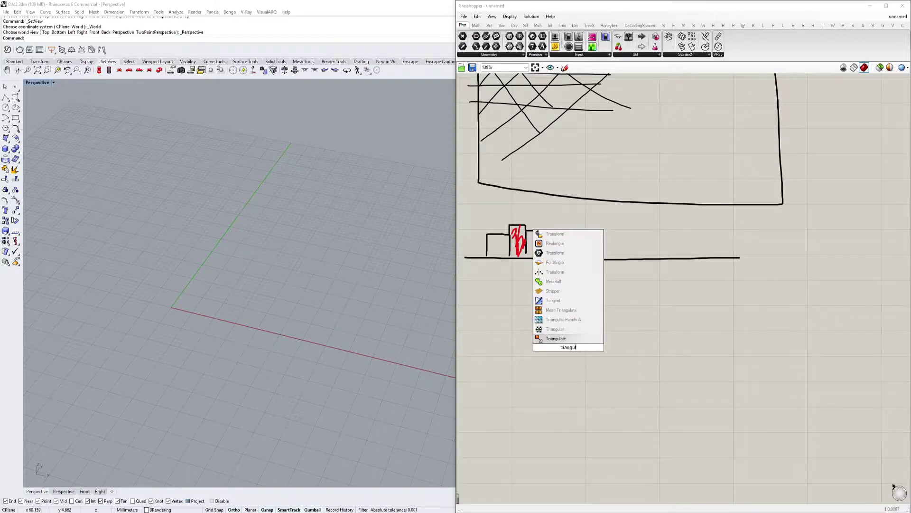
left_click(558, 329)
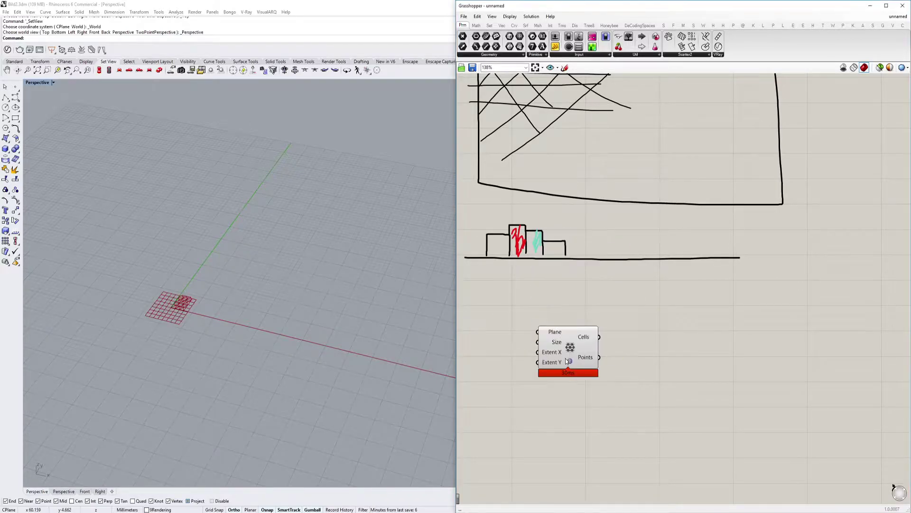
left_click(494, 54)
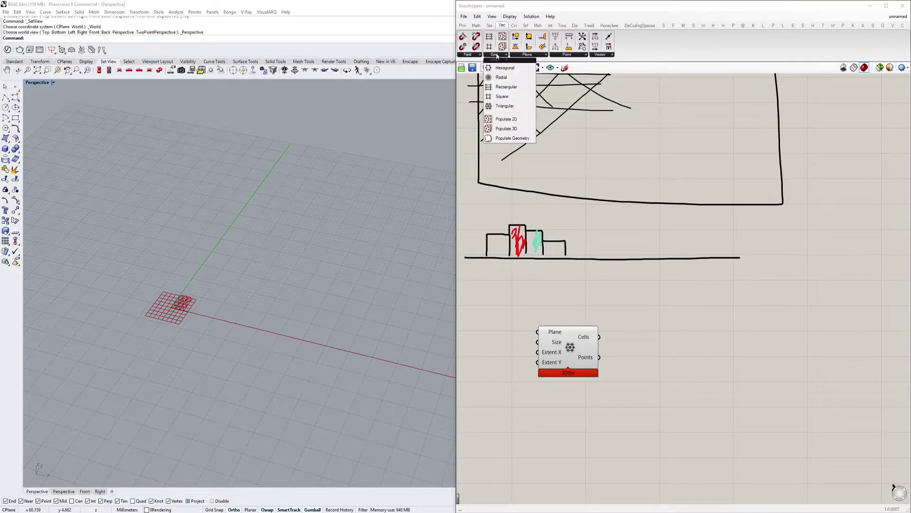
Move the Triangular grid component over to leave room on its input side, and examine its preview in the Rhino viewport
scroll(614, 255, "up", 5)
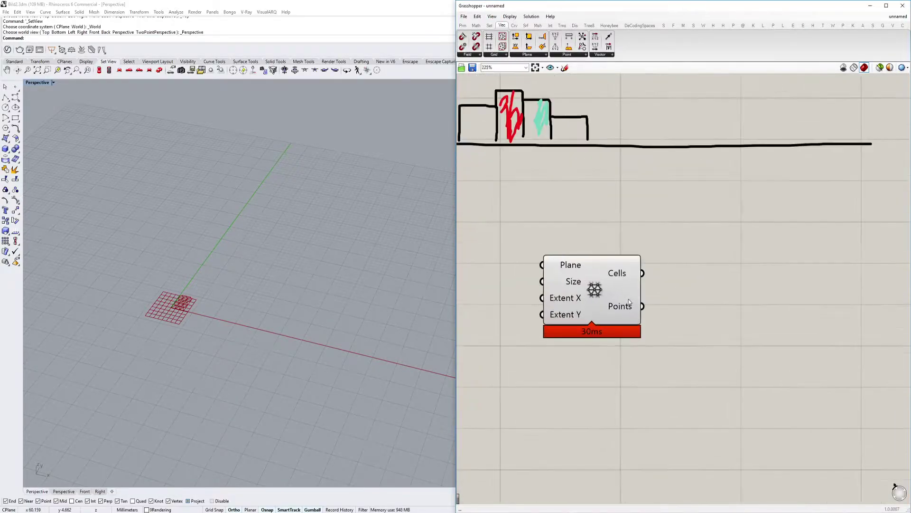
left_click(645, 325)
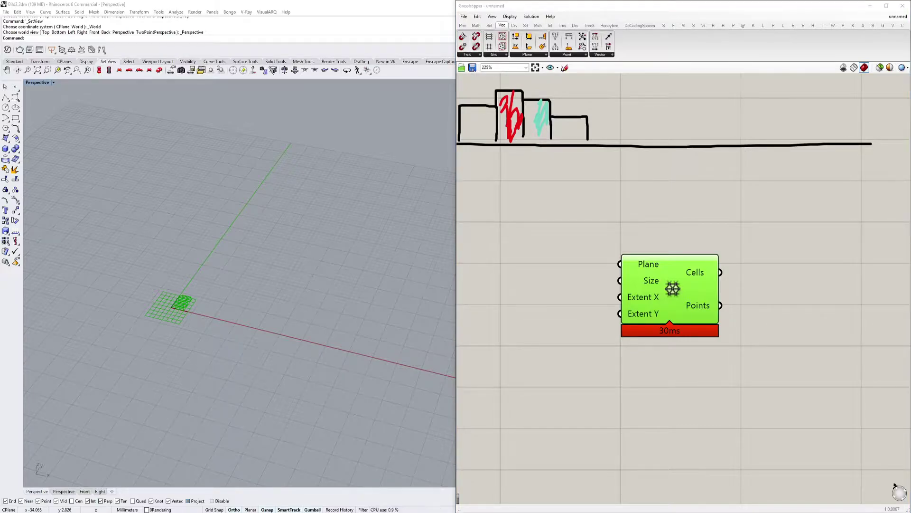
right_click_drag(662, 331, 562, 314)
left_click_drag(568, 291, 699, 305)
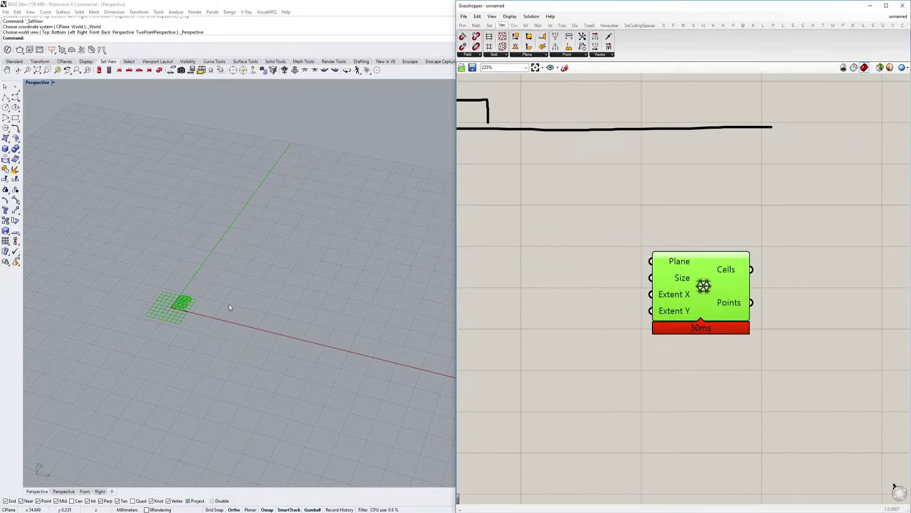
scroll(158, 298, "up", 4)
right_click_drag(201, 304, 253, 307, "shift")
scroll(252, 307, "up", 2)
scroll(591, 310, "down", 4)
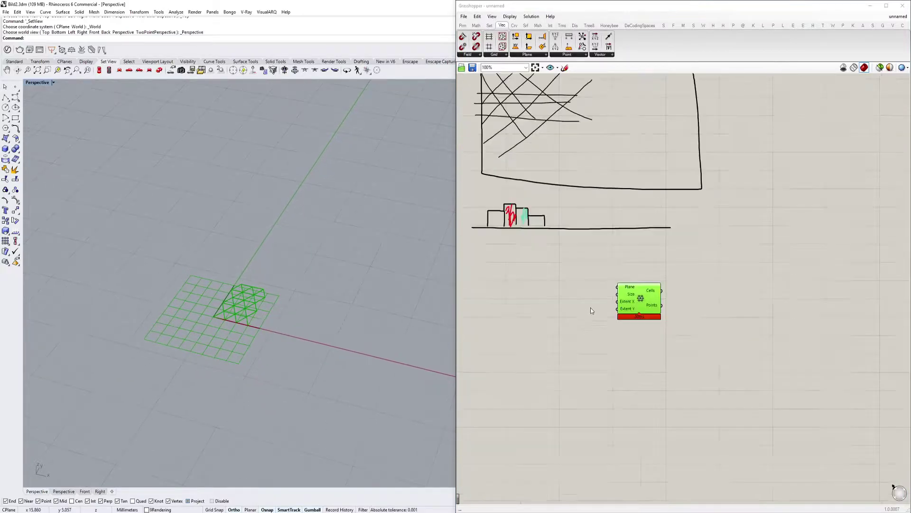
Create number sliders set to 20 and connect them to the triangular grid's Extent X and Extent Y inputs
scroll(654, 304, "up", 4)
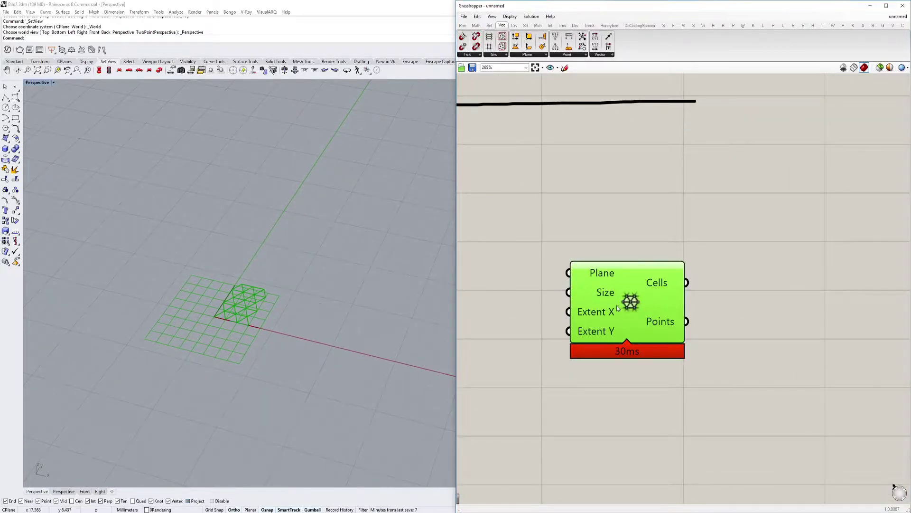
left_click(575, 309)
double_click(574, 309)
type("20")
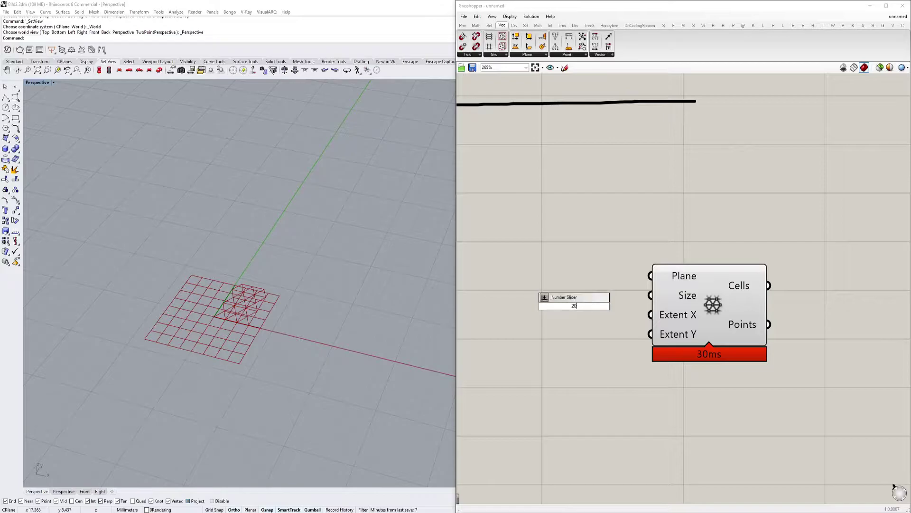
key("Return")
left_click_drag(619, 300, 599, 321)
Create a one-decimal number slider starting at 4.0, connect it to the grid's Size input, and set it to 1.2
double_click(538, 275)
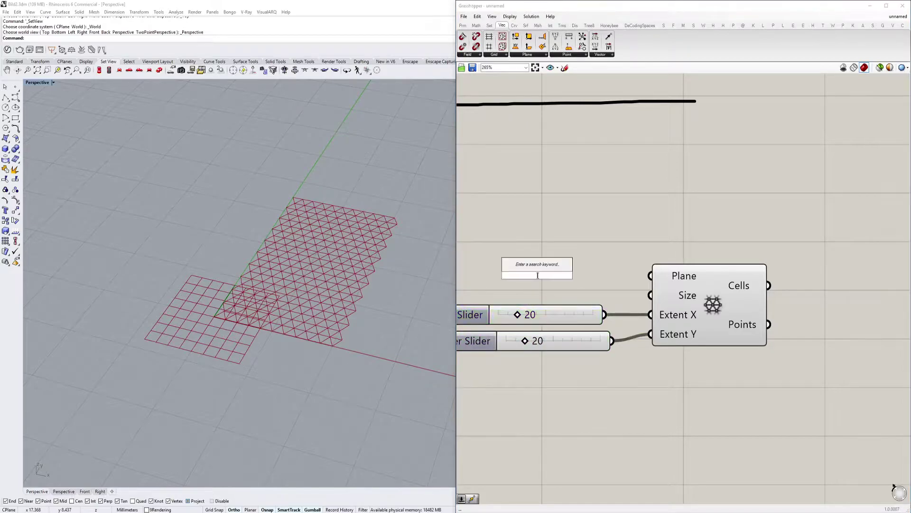
type("4.0")
key("Return")
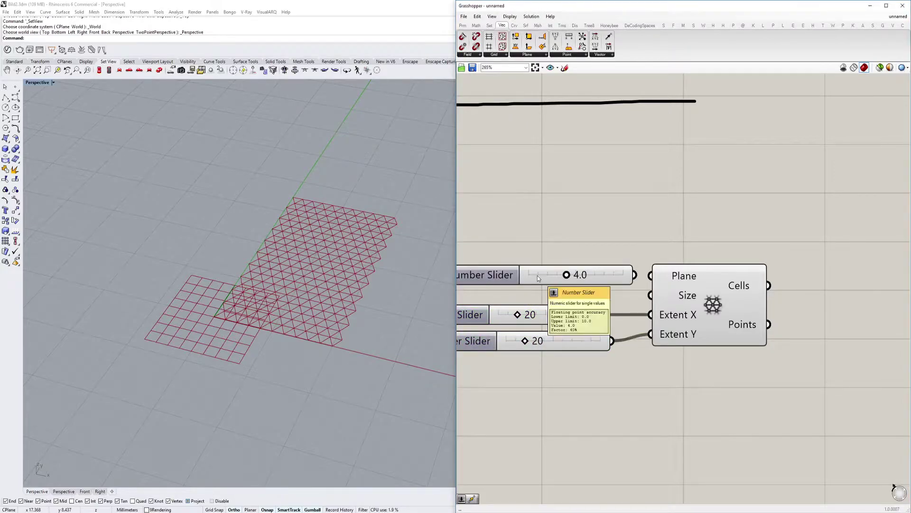
left_click_drag(635, 275, 651, 296)
left_click_drag(594, 273, 532, 281)
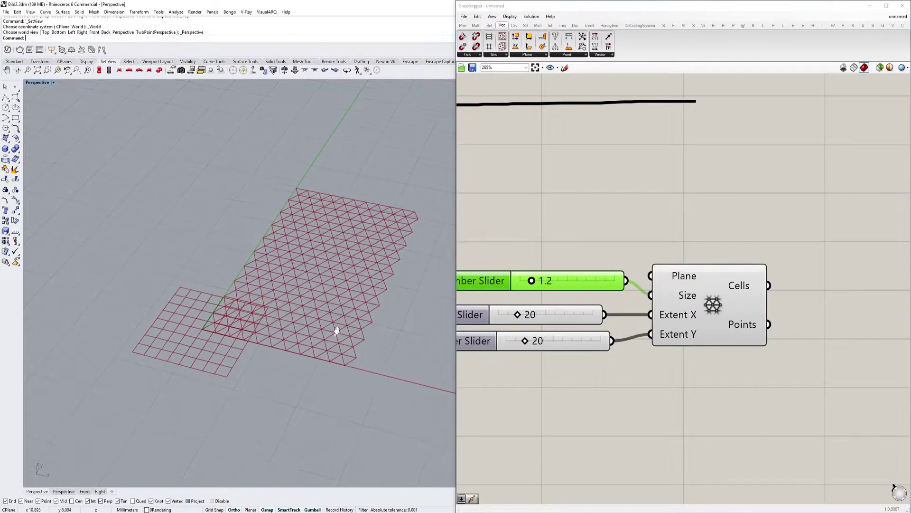
Show the grid in Rhino's Top view and set the Extent X slider to 56 for a wide rectangular field
scroll(332, 328, "up", 3)
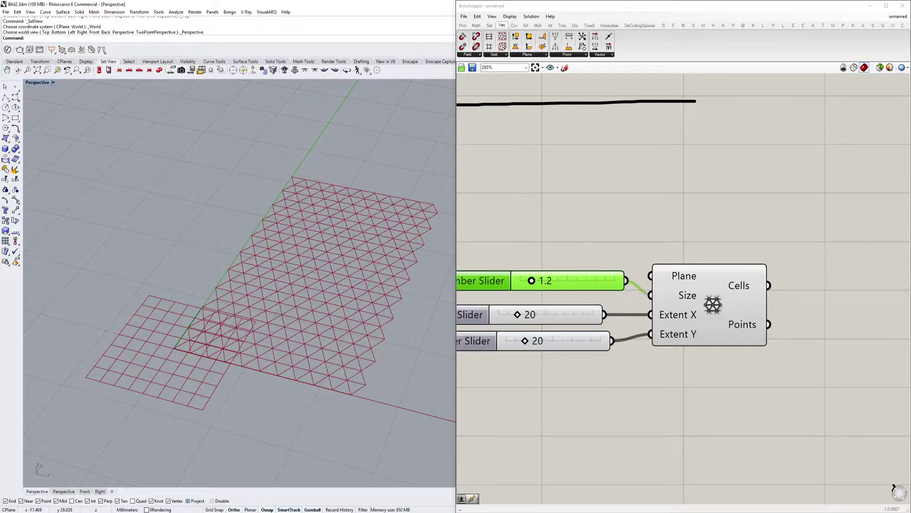
left_click(99, 70)
scroll(216, 210, "down", 5)
scroll(218, 315, "up", 8)
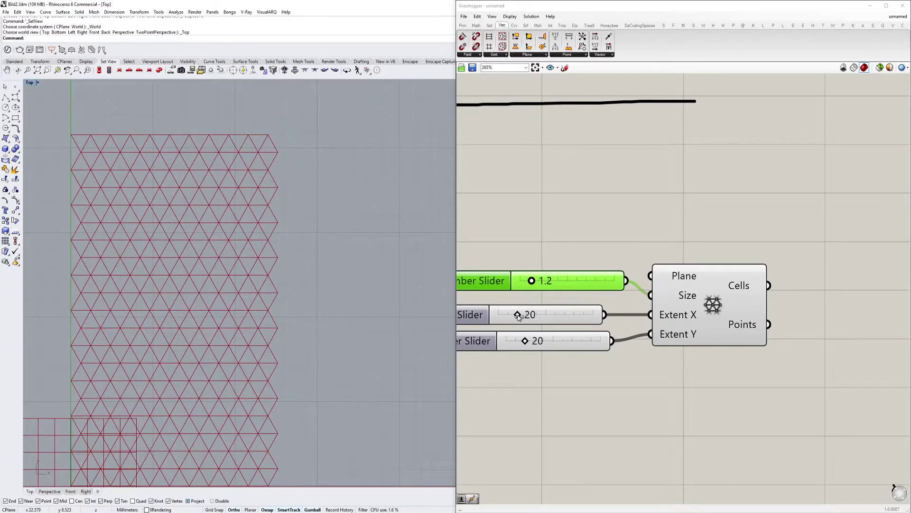
left_click_drag(517, 315, 576, 317)
right_click_drag(352, 317, 279, 299)
scroll(304, 306, "up", 3)
scroll(304, 307, "down", 3)
left_click_drag(646, 7, 544, 438)
left_click_drag(910, 162, 910, 162)
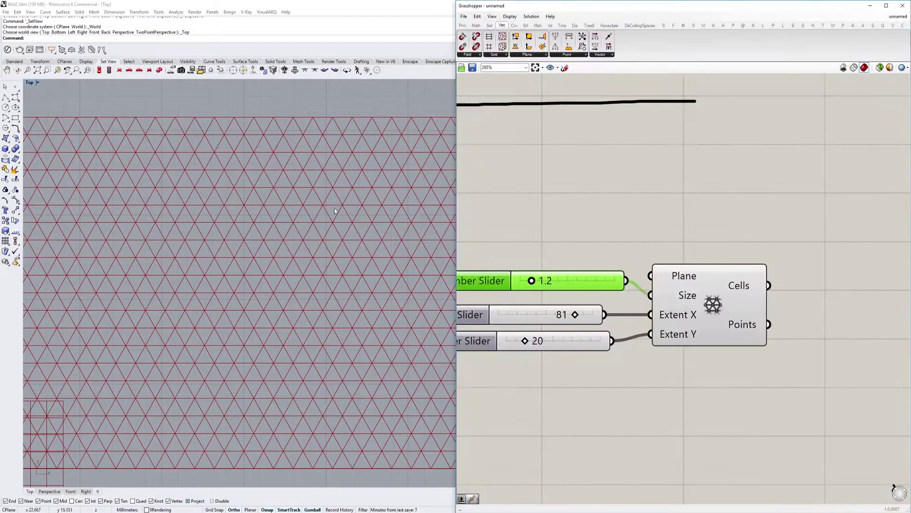
left_click_drag(575, 315, 552, 320)
Add an Extrude component beside the triangular grid and connect the grid's Cells output to its Base input
right_click_drag(704, 303, 596, 287)
left_click(575, 308)
double_click(688, 253)
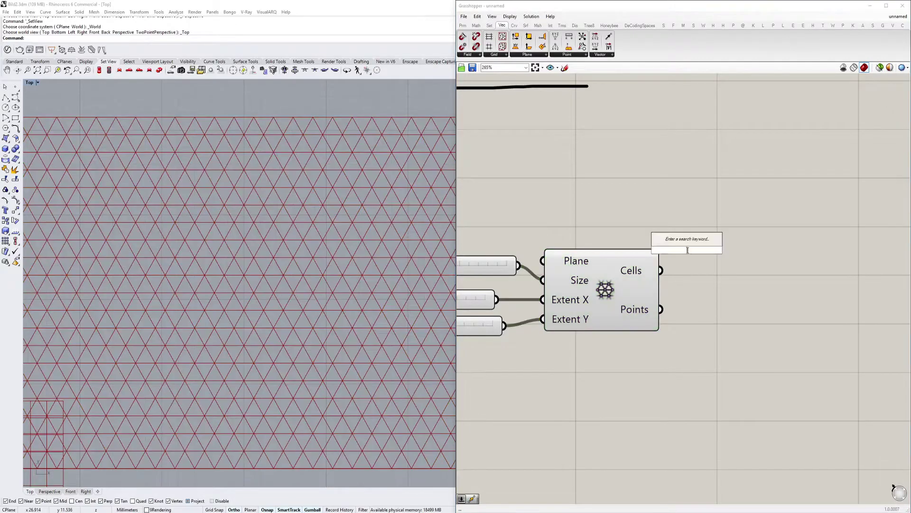
scroll(670, 241, "down", 3)
mouse_move(663, 234)
right_mouse_down()
mouse_move(879, 319)
mouse_move(621, 235)
mouse_move(417, 188)
right_mouse_up()
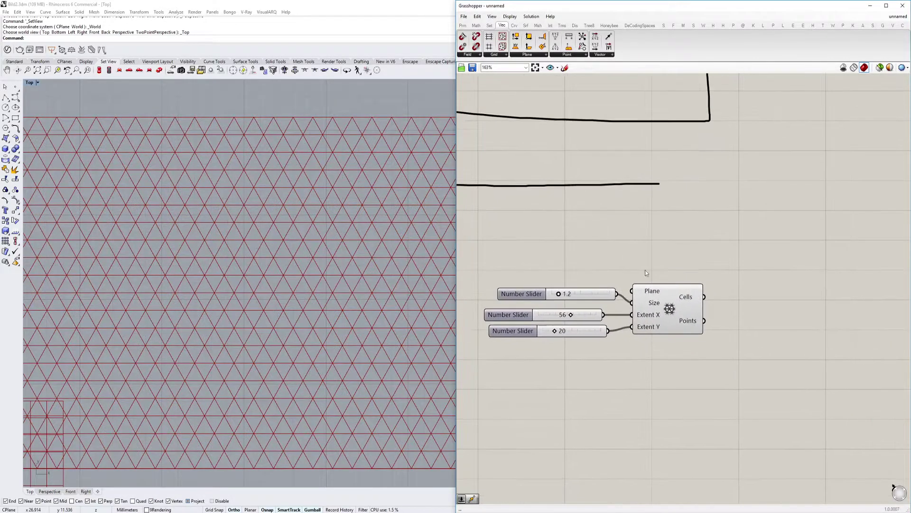
scroll(685, 259, "up", 4)
double_click(685, 259)
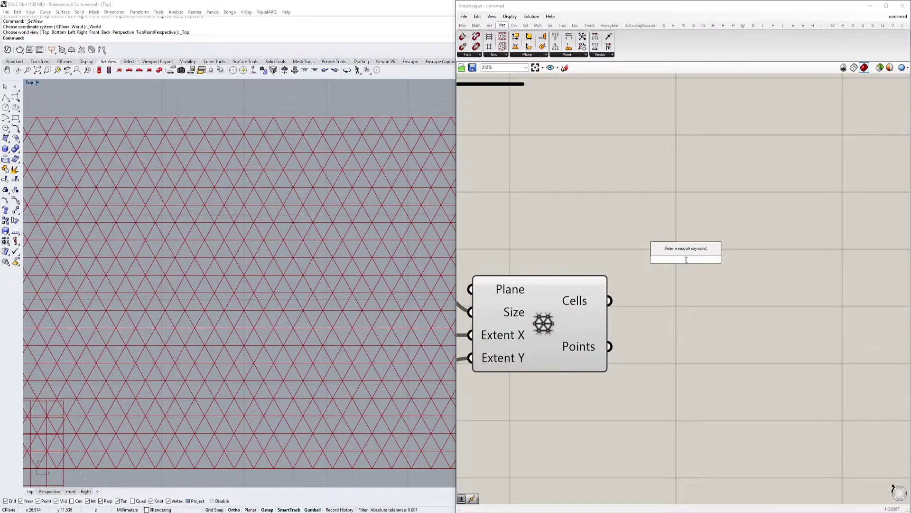
type("extru")
key("Up")
key("Up")
key("Return")
left_click_drag(615, 270, 672, 272)
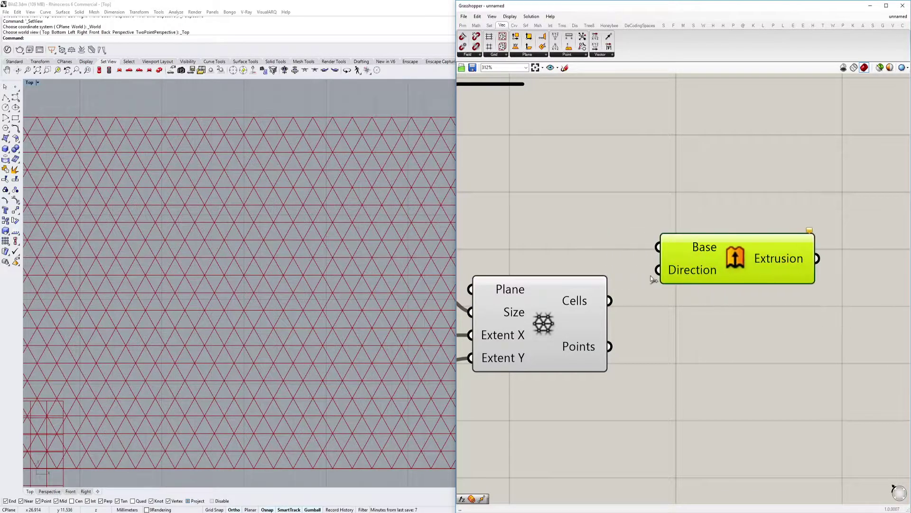
left_click_drag(614, 299, 658, 246)
Add a Unit Z vector component and connect its output to the Extrude component's Direction input
double_click(596, 214)
type("z")
key("Return")
left_click_drag(674, 216, 685, 272)
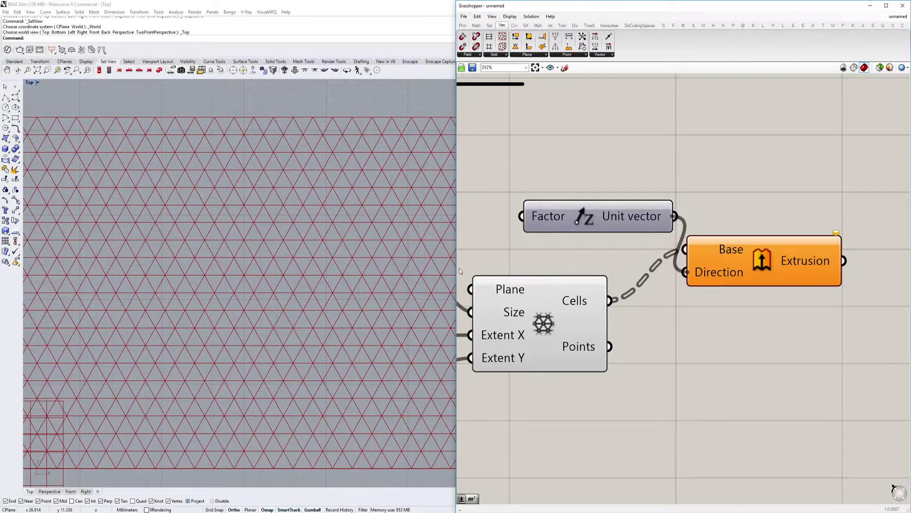
left_click_drag(613, 222, 613, 230)
left_click(747, 272)
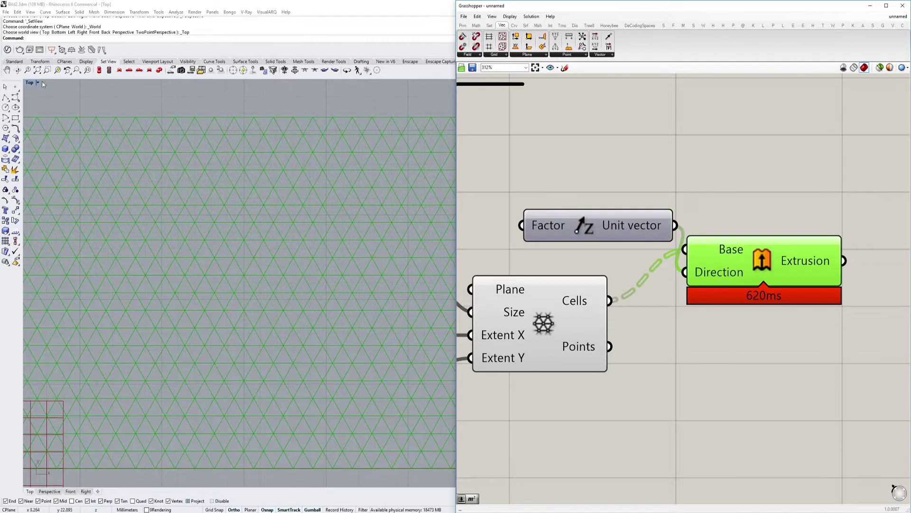
Switch the Rhino viewport to Perspective and examine the extruded triangular cells up close
double_click(29, 82)
double_click(361, 84)
right_click_drag(360, 216, 144, 215)
scroll(235, 261, "up", 2)
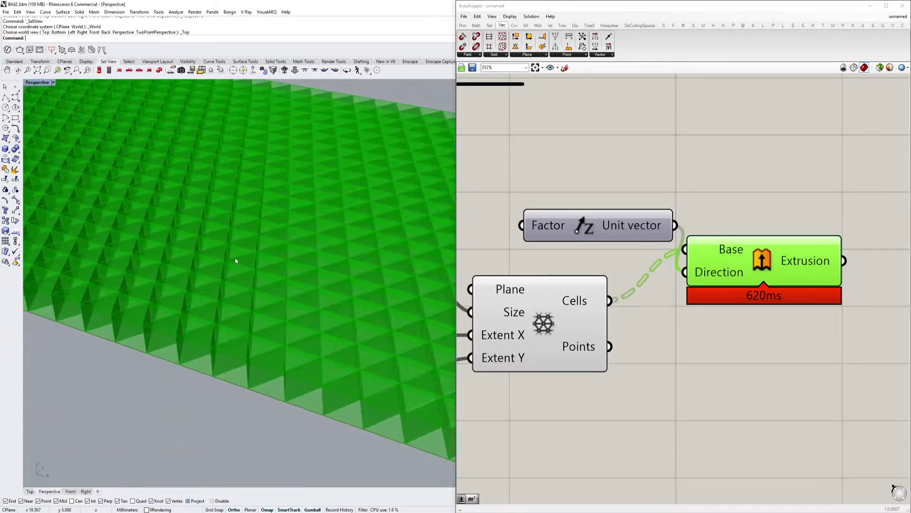
scroll(235, 258, "down", 4)
scroll(200, 267, "up", 2)
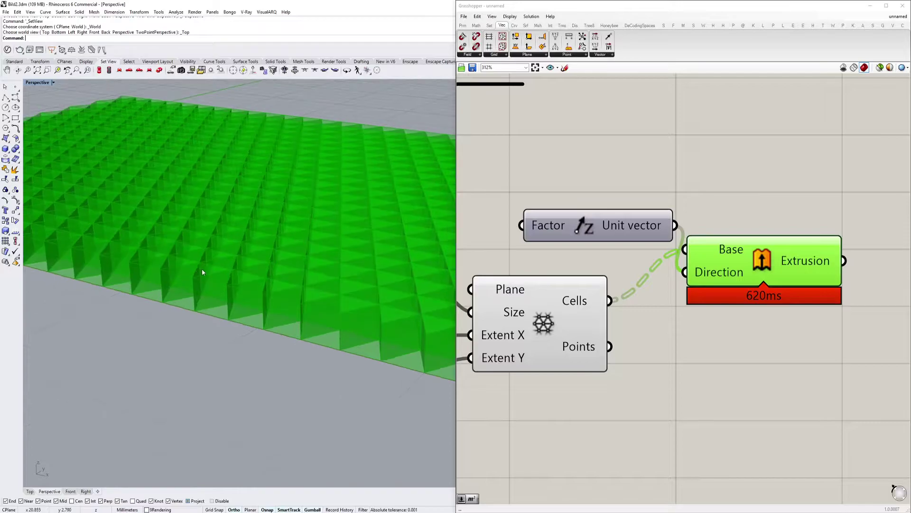
Move the Extrude and Unit Z components farther from the triangular grid to open up space between them
scroll(581, 289, "down", 3)
left_click_drag(694, 270, 797, 240)
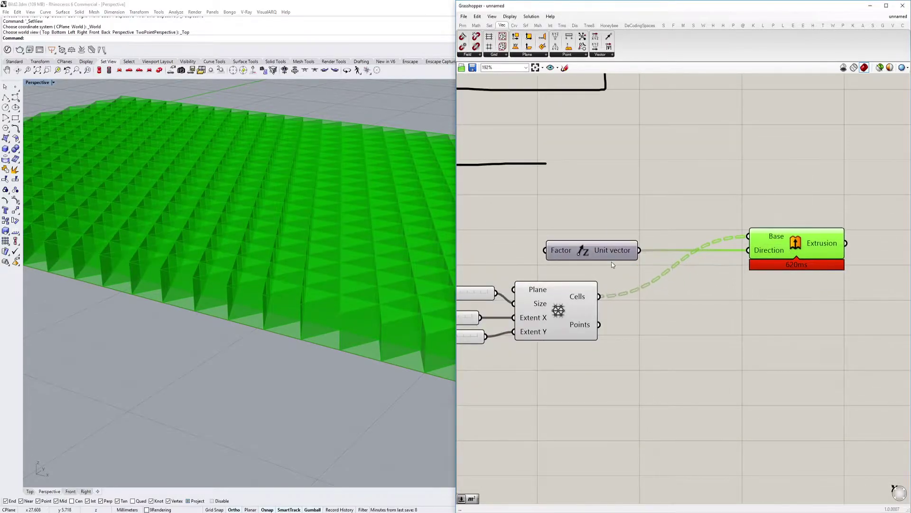
left_click_drag(596, 258, 637, 237)
Add a Range component and place it below the Extrude component, clear of the triangular grid
right_click_drag(702, 350, 649, 350)
double_click(654, 352)
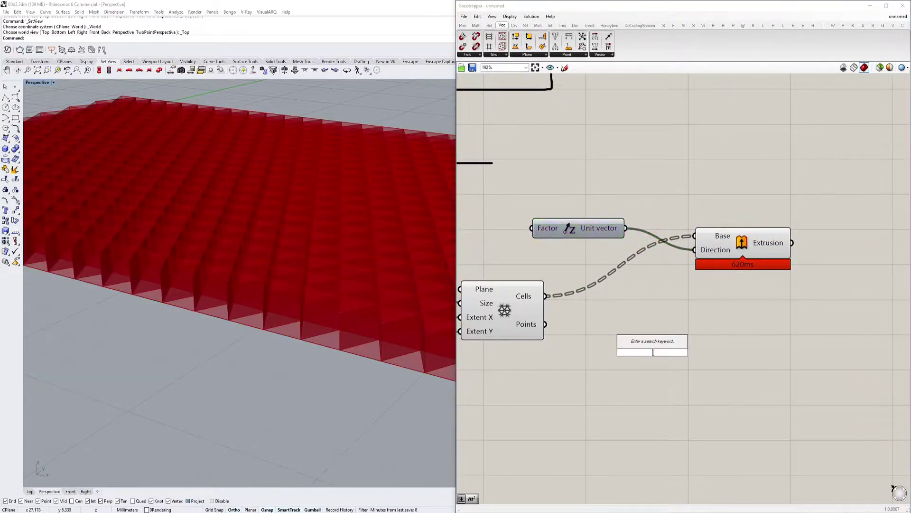
type("range")
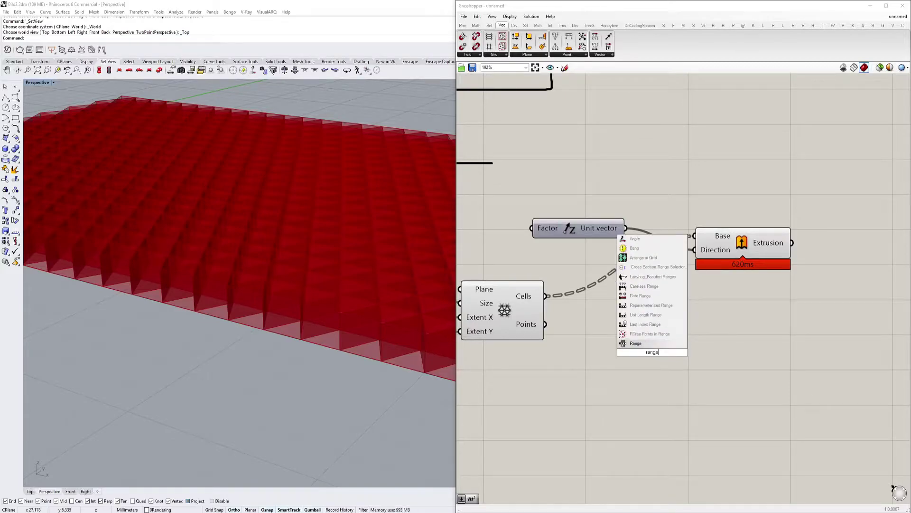
key("Return")
right_click_drag(564, 354, 643, 349)
right_click_drag(545, 336, 639, 334)
double_click(632, 354)
right_click_drag(746, 346, 700, 332)
left_click(722, 319)
left_click_drag(722, 320, 716, 354)
scroll(700, 338, "up", 2)
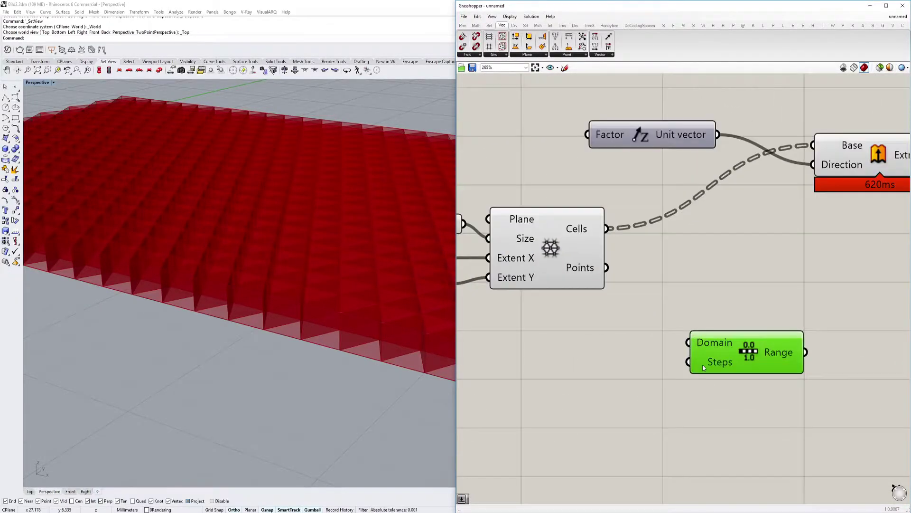
Inspect the default values of the Range component's Steps and Domain inputs
scroll(703, 368, "down", 2)
scroll(704, 355, "down", 1)
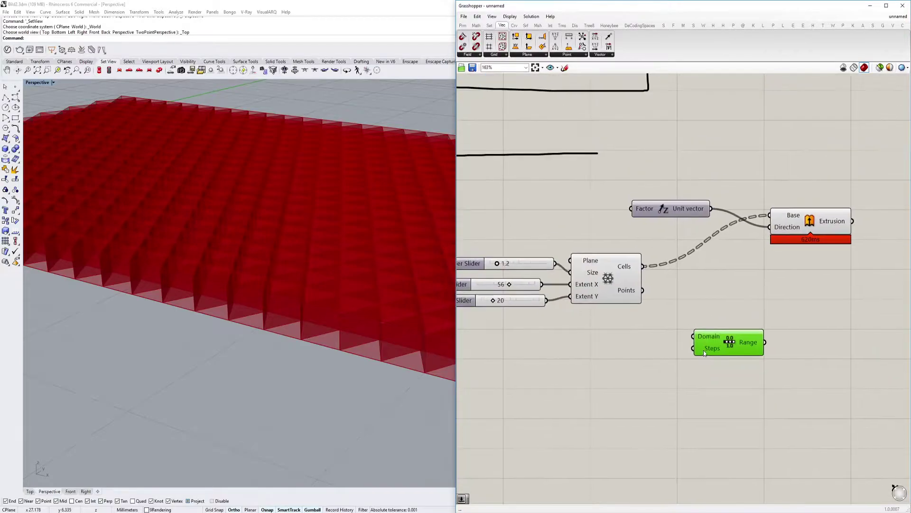
mouse_move(706, 350)
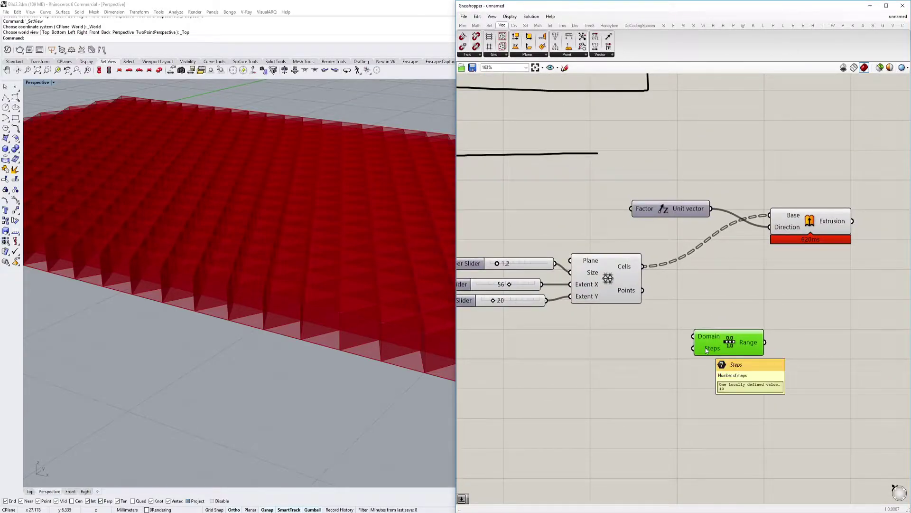
right_click_drag(752, 280, 741, 288)
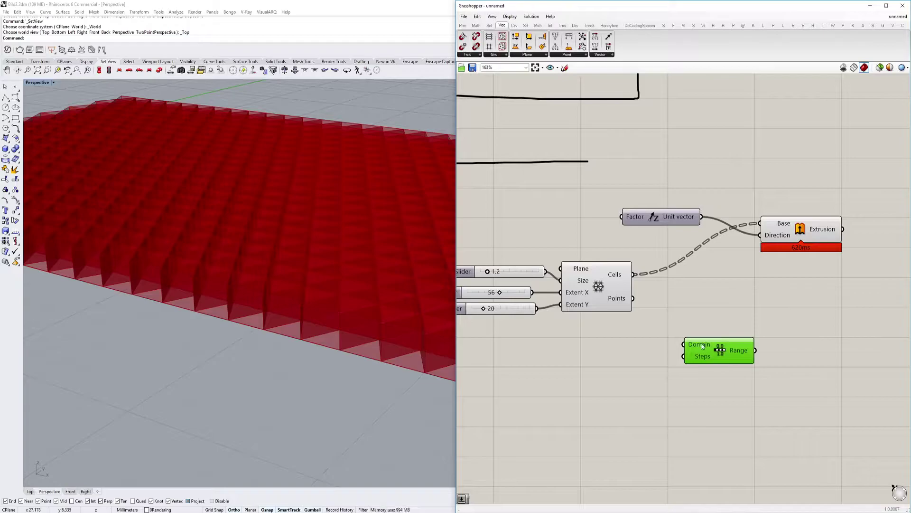
scroll(700, 346, "up", 1)
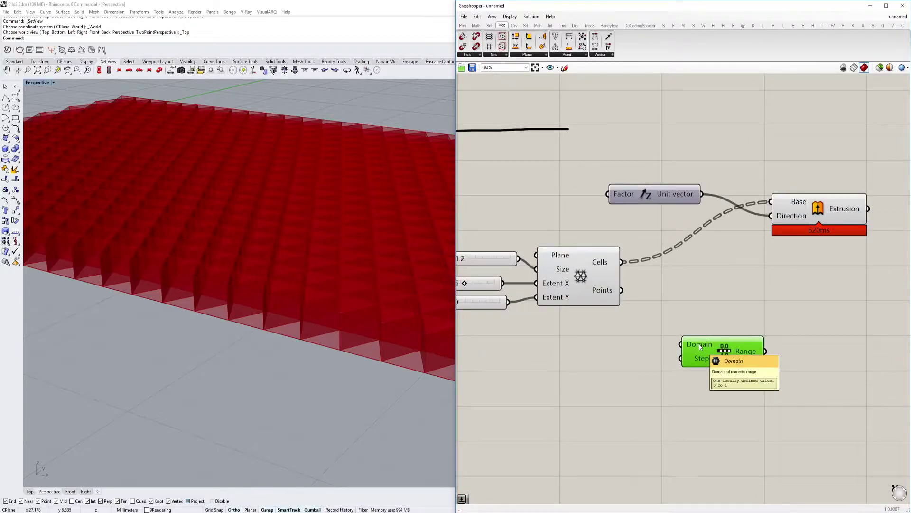
right_click_drag(718, 316, 674, 335)
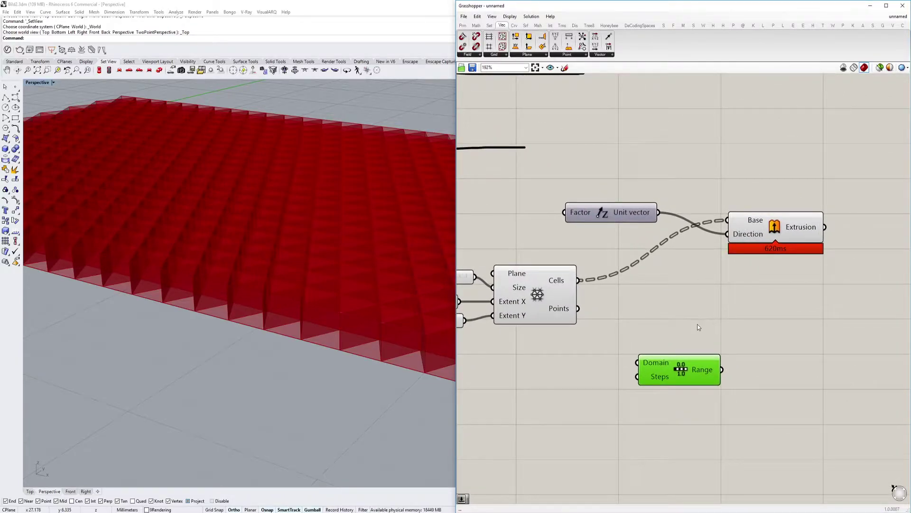
Move the Extrude component level with the triangular grid's Cells output and flatten that output
right_click_drag(751, 250, 737, 256)
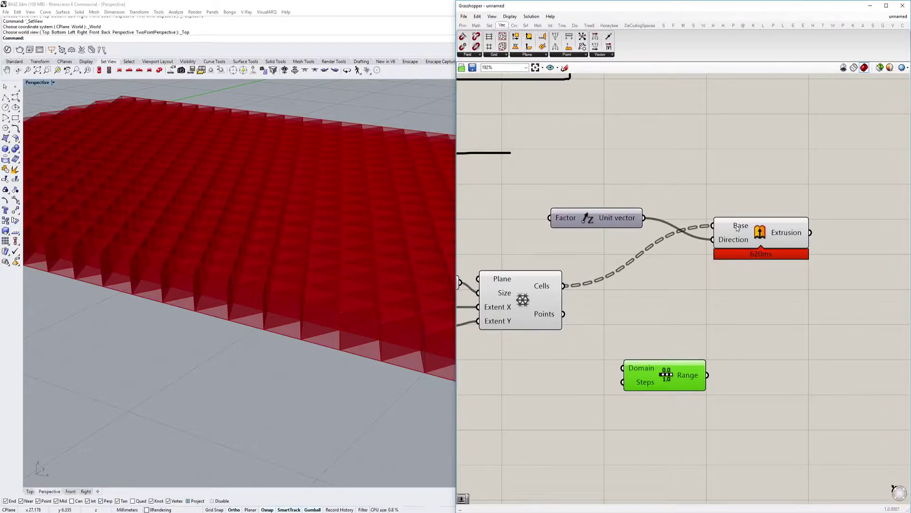
mouse_move(737, 228)
left_click_drag(748, 238, 762, 298)
mouse_move(752, 291)
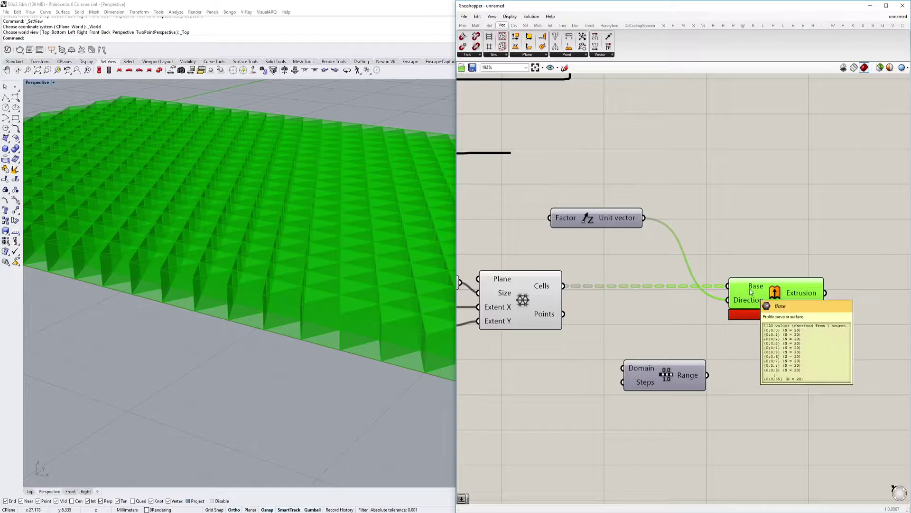
right_click(554, 287)
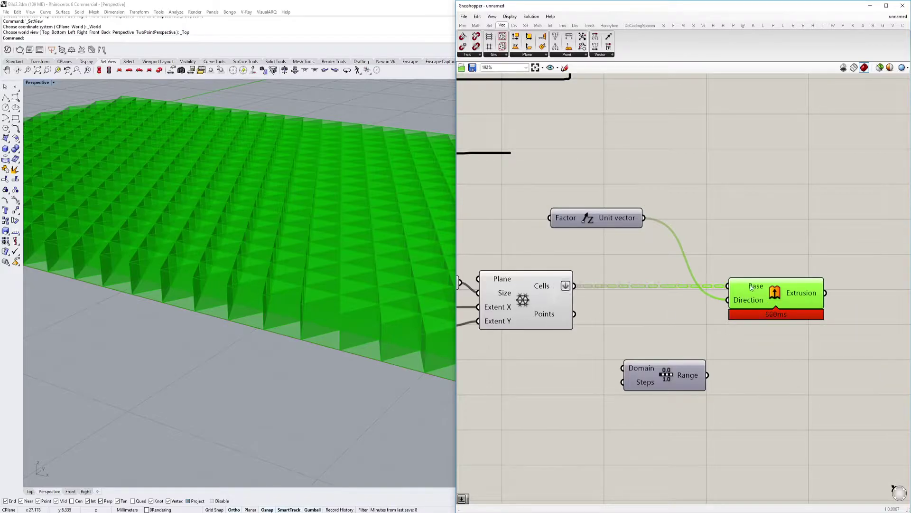
mouse_move(751, 288)
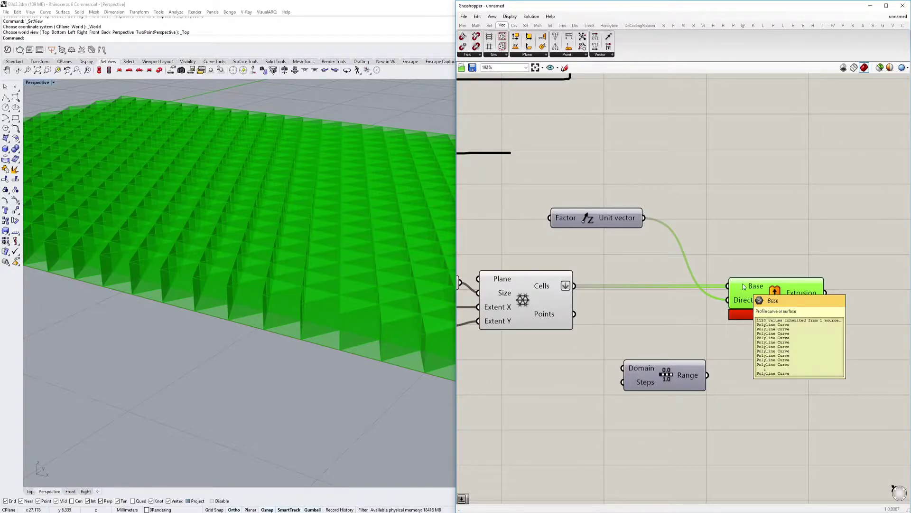
Move the Range component farther from the triangular grid and check the flattened Cells output
right_click_drag(700, 343, 830, 288)
left_click_drag(806, 332, 842, 370)
right_click_drag(708, 314, 657, 291)
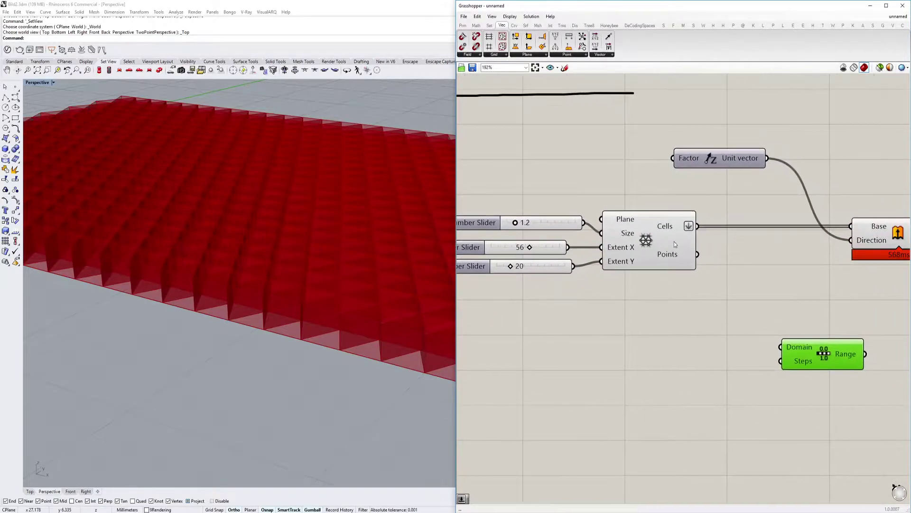
mouse_move(670, 229)
Add a List Length component below the triangular grid and feed its List input from the Cells output
right_click_drag(799, 348, 715, 333)
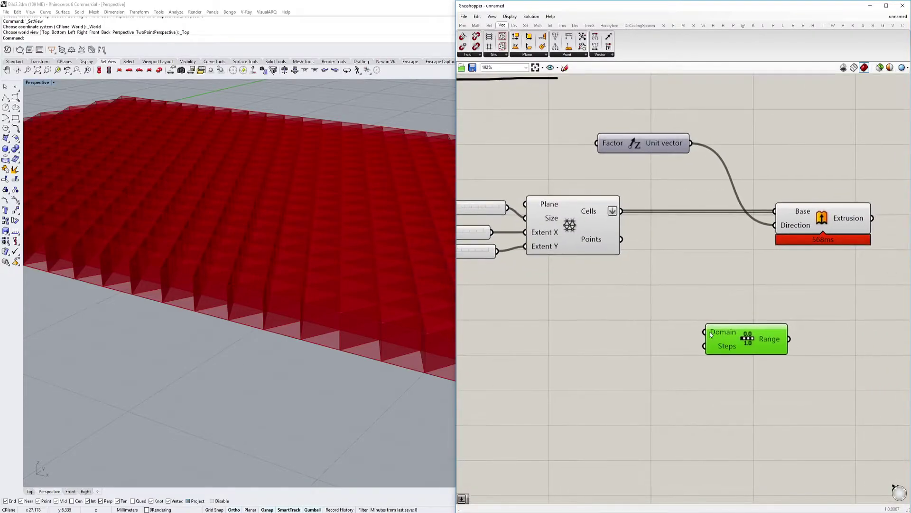
right_click_drag(628, 347, 647, 340)
double_click(594, 327)
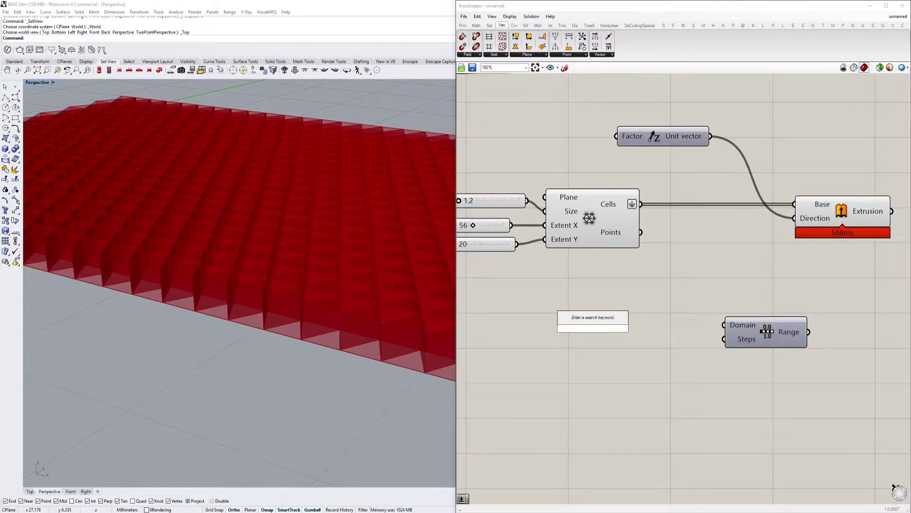
type("list length")
key("Return")
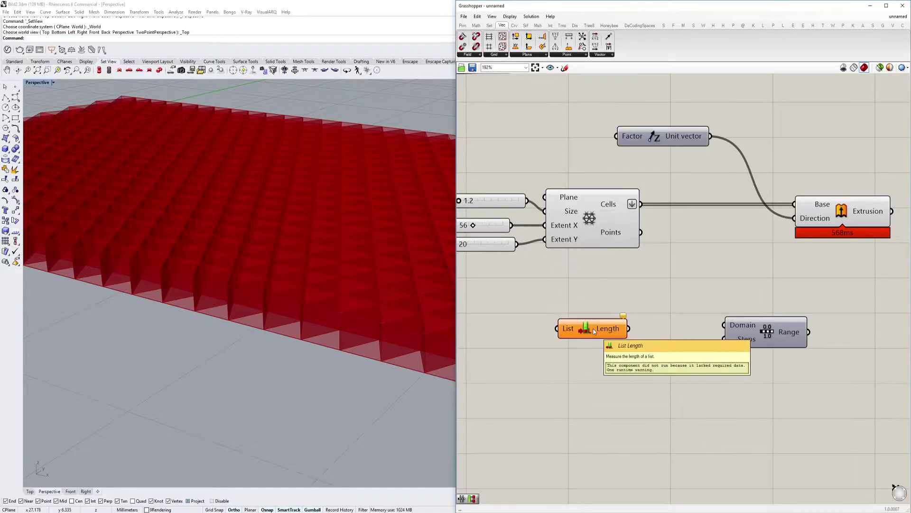
left_click_drag(641, 205, 558, 328)
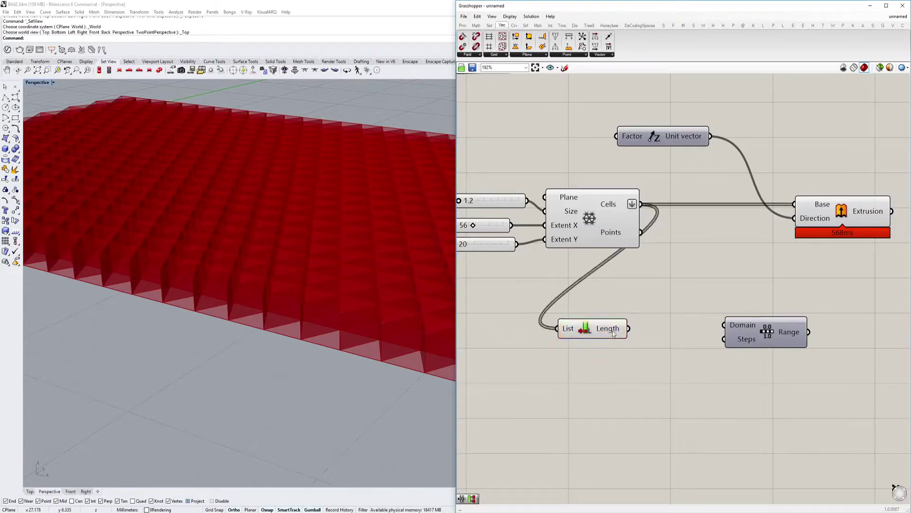
Add a Panel below the List Length component and connect the Length output to it
mouse_move(622, 331)
double_click(630, 399)
type("panel")
key("Return")
left_click_drag(628, 328, 623, 386)
Arrange the Range component and the Panel with more space between them, and connect the Panel to Range's Steps input
right_click_drag(699, 374, 643, 379)
left_click_drag(707, 338, 730, 344)
left_click_drag(624, 380, 634, 402)
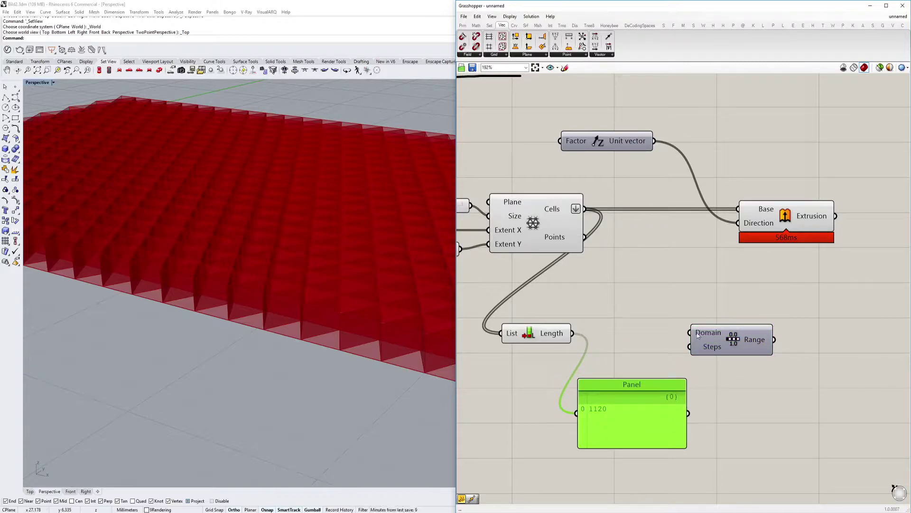
left_click_drag(693, 352, 691, 418)
mouse_move(765, 340)
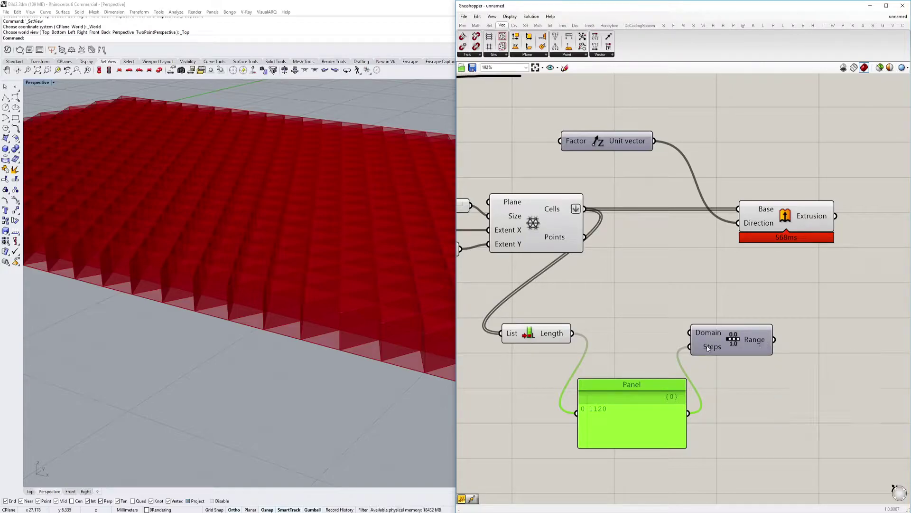
Set the expression x-1 on Range's Steps input and check the values of the Range output
right_click(706, 348)
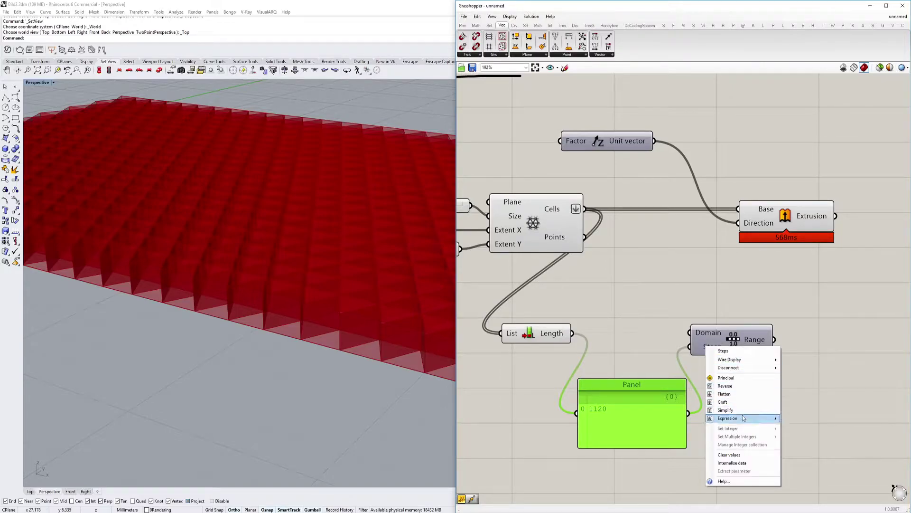
mouse_move(745, 419)
left_click(803, 426)
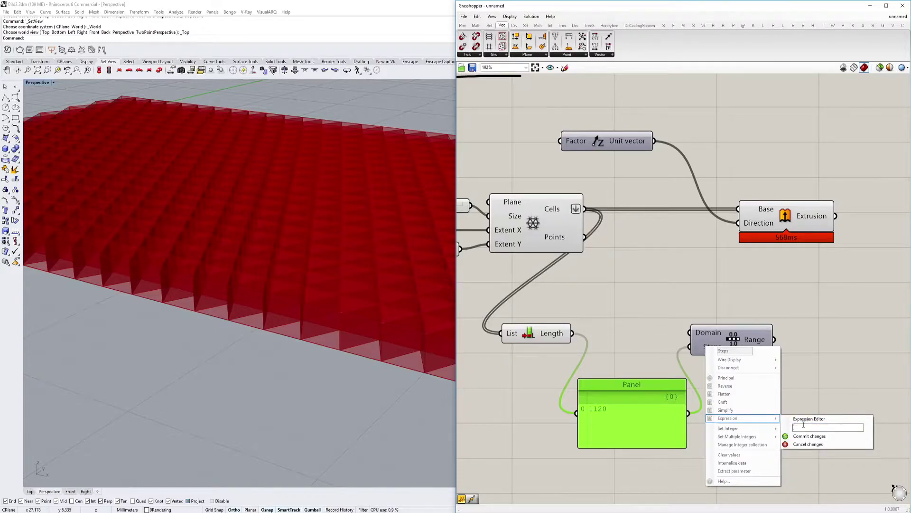
type("x-1")
key("Return")
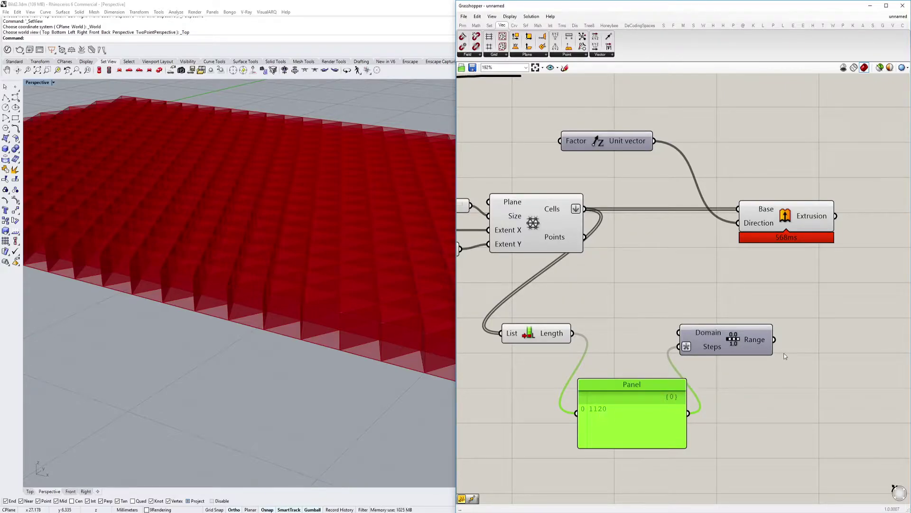
mouse_move(768, 340)
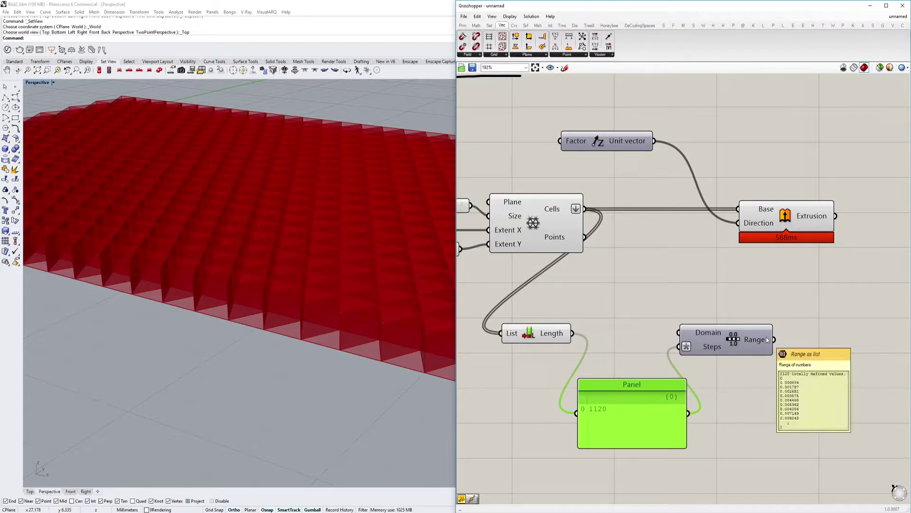
Move the Range component and the Panel farther apart, and inspect the default value of Range's Domain input
left_click_drag(700, 337, 761, 366)
double_click(674, 324)
right_click_drag(732, 354, 695, 310)
left_click_drag(631, 343, 629, 358)
double_click(633, 288)
left_click(759, 332)
mouse_move(732, 321)
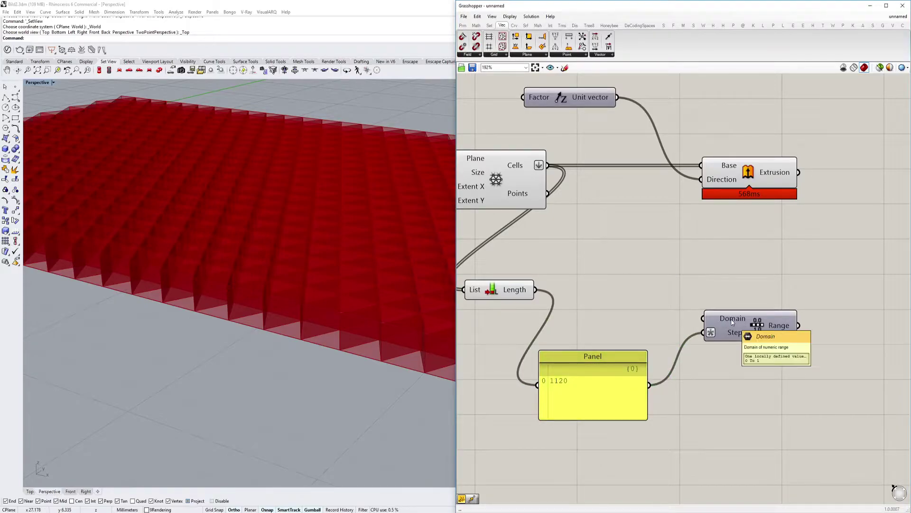
Add a Construct Domain component and place it between the Panel and Range, shifting Range away to make room
double_click(660, 303)
type("construct domain")
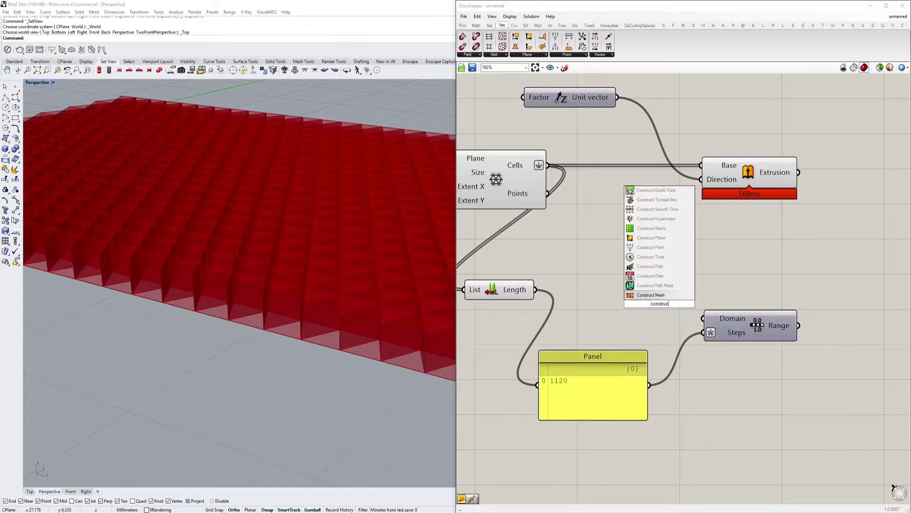
left_click(654, 286)
left_click_drag(660, 306, 637, 301)
left_click_drag(724, 326, 827, 355)
left_click_drag(636, 306, 728, 325)
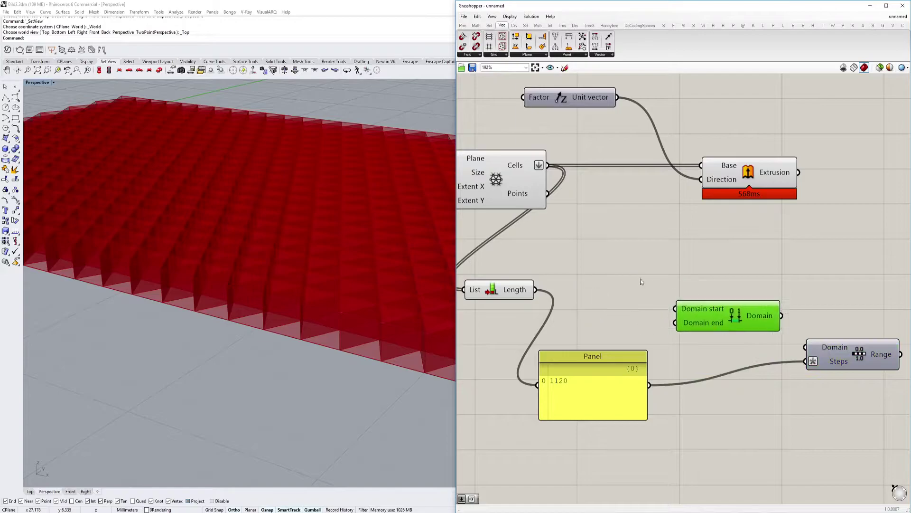
Feed Construct Domain with number sliders of 0.69 for the start and 2.00 for the end, and connect its output to Range's Domain input
double_click(619, 268)
type("2")
key("Return")
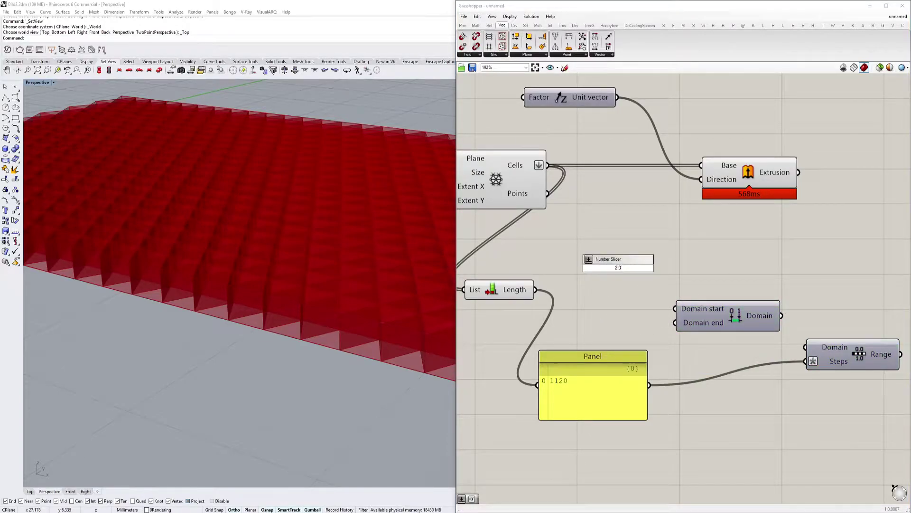
left_click_drag(639, 269, 584, 288)
left_click_drag(657, 286, 675, 308)
right_click_drag(727, 305, 639, 292)
left_click_drag(692, 302, 716, 334)
scroll(717, 333, "down", 3)
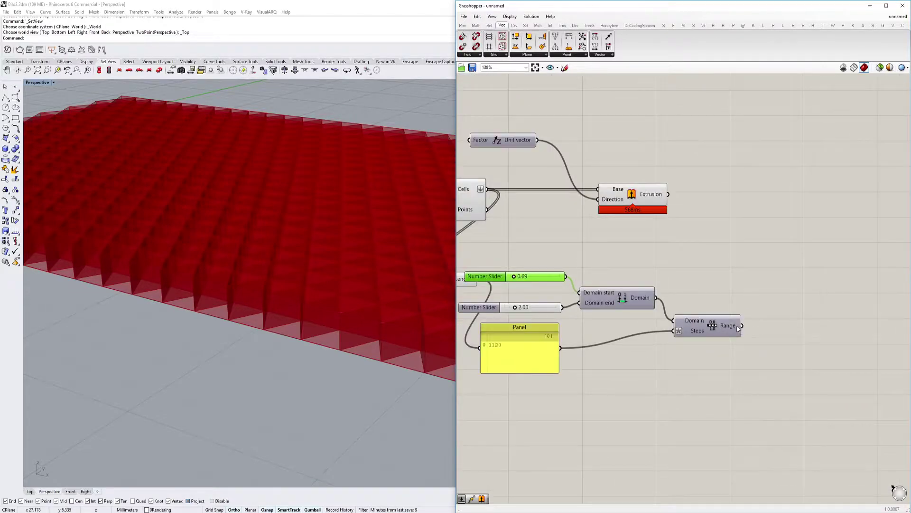
Move the List Length component down beside the Panel, clear of the domain sliders
right_click_drag(666, 333, 713, 320)
right_click_drag(543, 325, 625, 320)
left_click_drag(566, 256, 554, 325)
right_click_drag(615, 295, 647, 310)
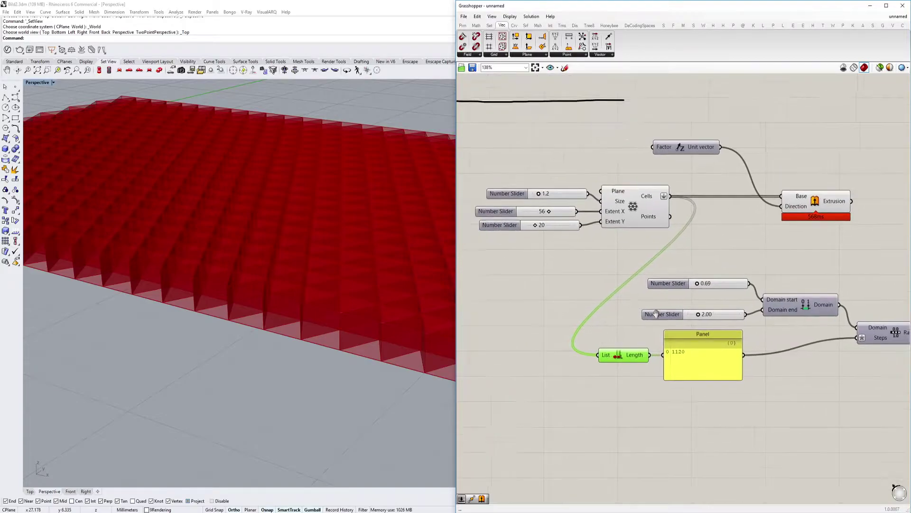
Check the grid's Cells output and add a Multiplication component below the grid's number sliders
scroll(639, 325, "up", 4)
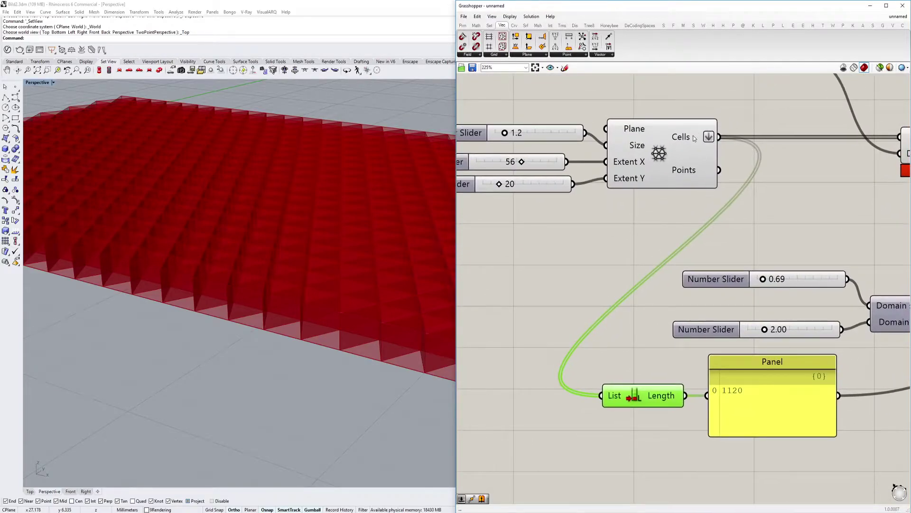
mouse_move(693, 139)
right_click_drag(645, 410, 615, 394)
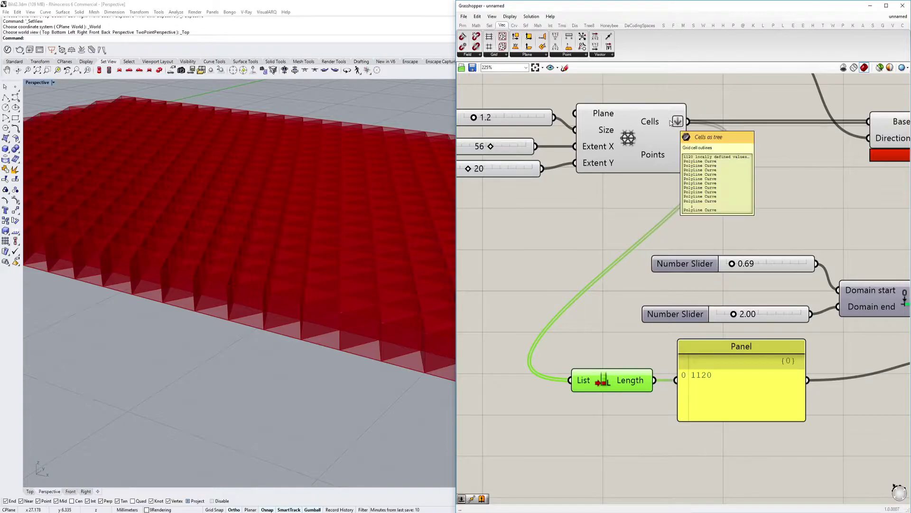
right_click_drag(569, 240, 685, 221)
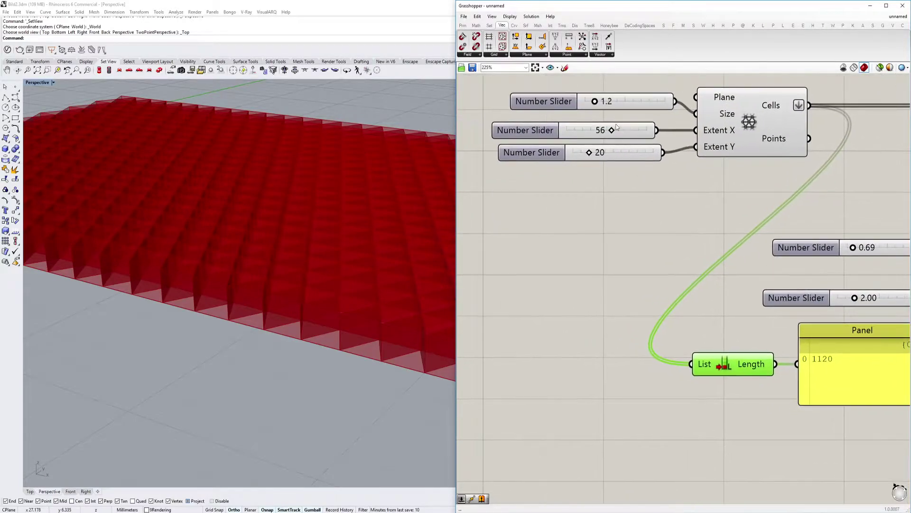
right_click_drag(628, 206, 598, 210)
double_click(609, 224)
type("mu")
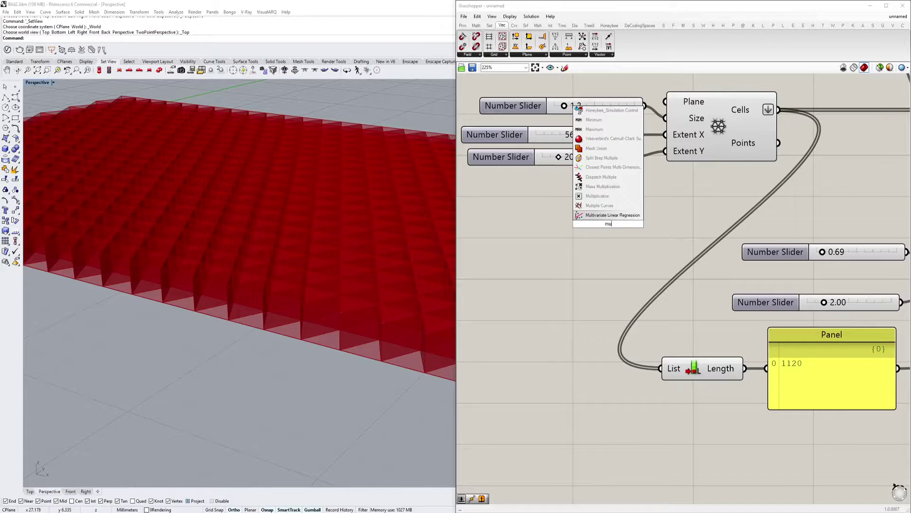
key("Up")
key("Return")
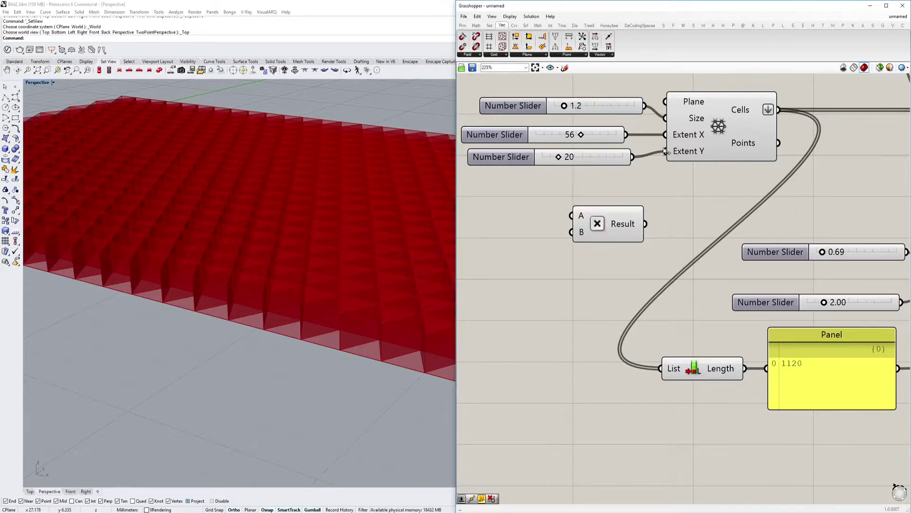
Connect the Extent X and Extent Y sliders to Multiplication's A and B inputs, and move the component below List Length
left_click_drag(626, 134, 572, 215)
left_click_drag(632, 157, 572, 231)
left_click_drag(636, 224, 709, 432)
right_click_drag(744, 431, 609, 405)
Feed the Panel from Multiplication's Result instead of List Length, and delete the List Length component
left_click_drag(594, 412, 633, 342)
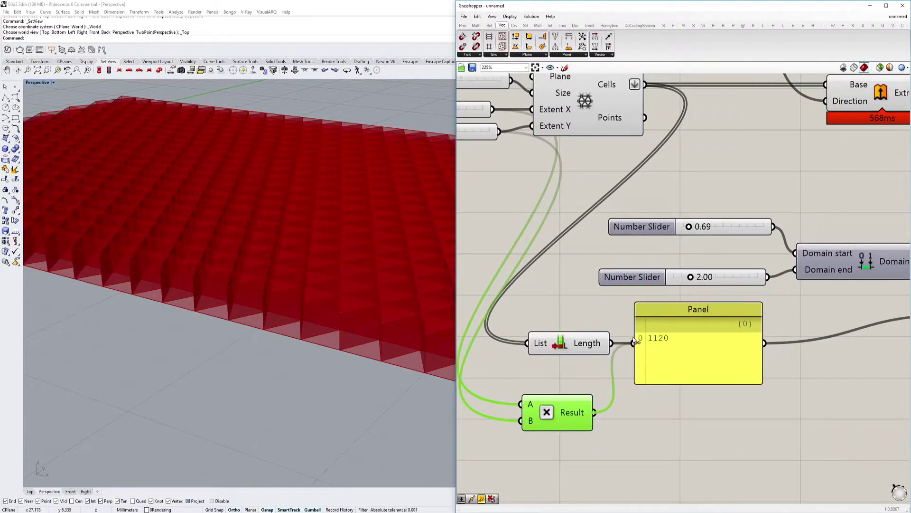
right_click_drag(674, 361, 637, 327)
left_click_drag(641, 324, 682, 370)
scroll(590, 341, "down", 2)
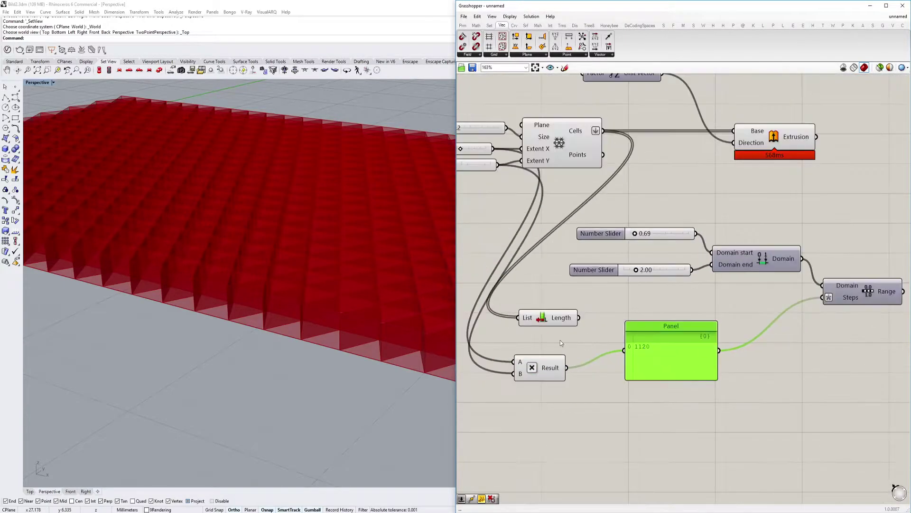
left_click(545, 317)
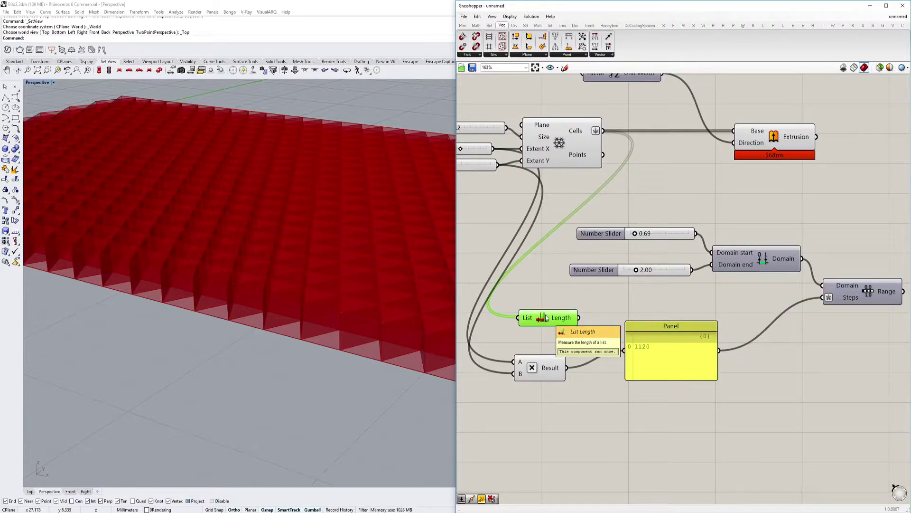
key("Delete")
left_click_drag(539, 365, 551, 345)
Move the Extrude component past the Range component to make room for the direction vector
right_click_drag(725, 294, 658, 292)
right_click_drag(862, 289, 736, 308)
left_click_drag(603, 146, 840, 215)
right_click_drag(743, 242, 796, 295)
right_click_drag(731, 278, 776, 257)
Move the Unit Z component beside the Range output, below the Extrude component
left_click(567, 151)
scroll(524, 117, "down", 1)
left_click_drag(521, 119, 812, 306)
scroll(809, 286, "up", 4)
right_click_drag(807, 305, 619, 341)
Connect the Range output to Unit Z's Factor input and examine the extruded cells in the Rhino viewport
left_click(715, 237)
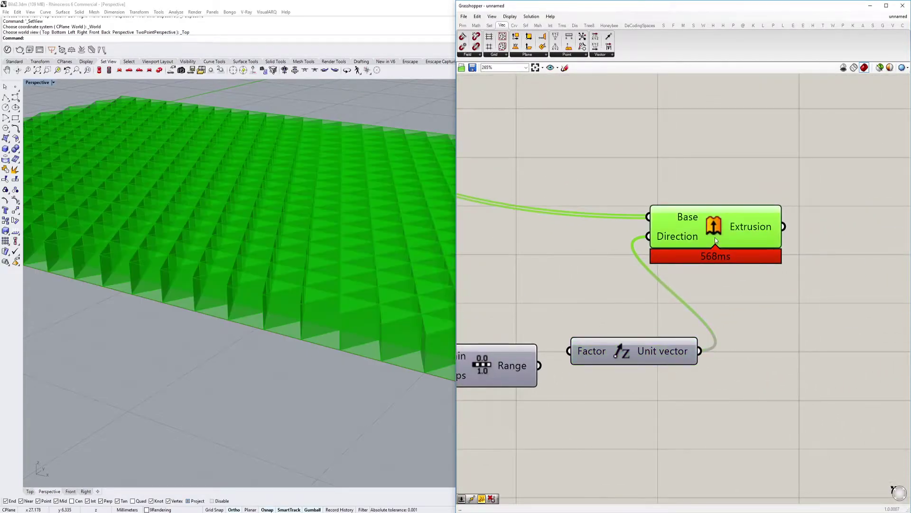
right_click_drag(701, 238, 770, 220)
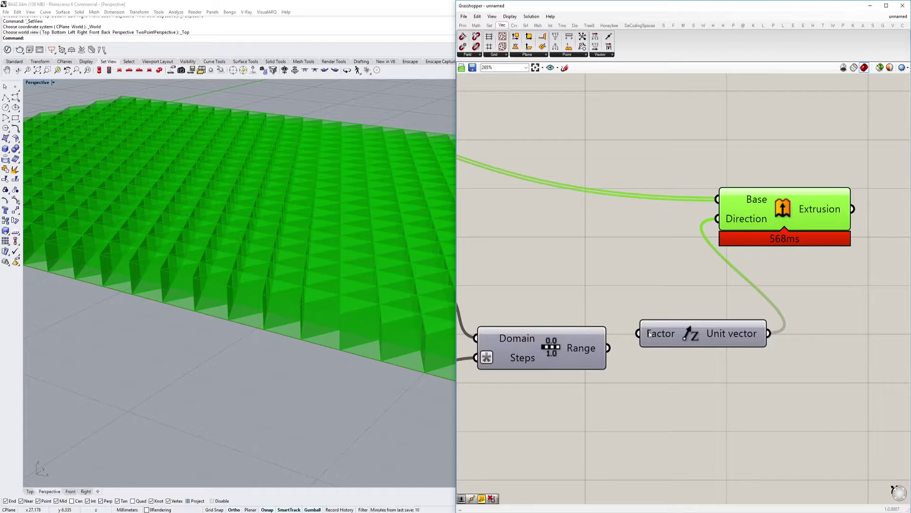
left_click_drag(609, 348, 636, 343)
scroll(285, 277, "down", 6)
right_click_drag(285, 277, 285, 240)
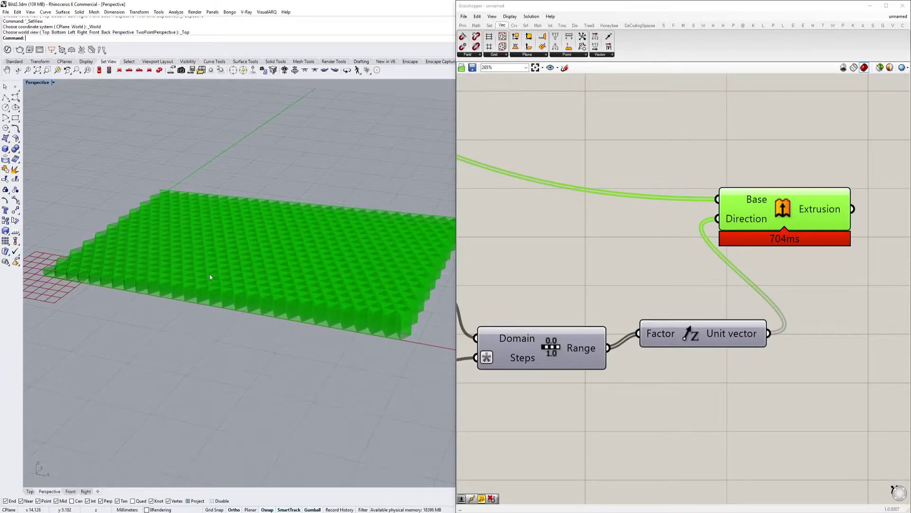
right_click_drag(305, 277, 365, 285)
Switch to the reference image 01.tif in the Windows photo viewer and examine the heights and colours of the triangular blocks
mouse_move(287, 512)
left_click(316, 487)
scroll(386, 278, "down", 5)
scroll(360, 277, "up", 5)
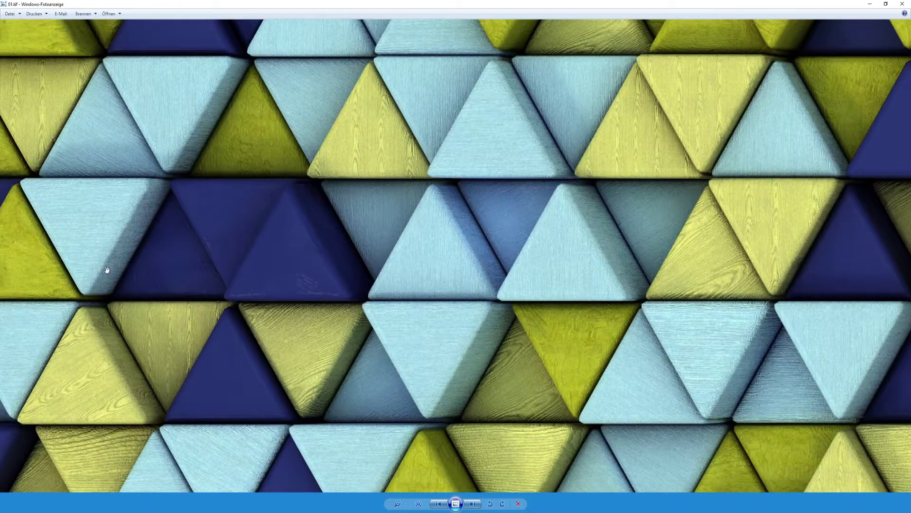
left_click_drag(276, 200, 277, 262)
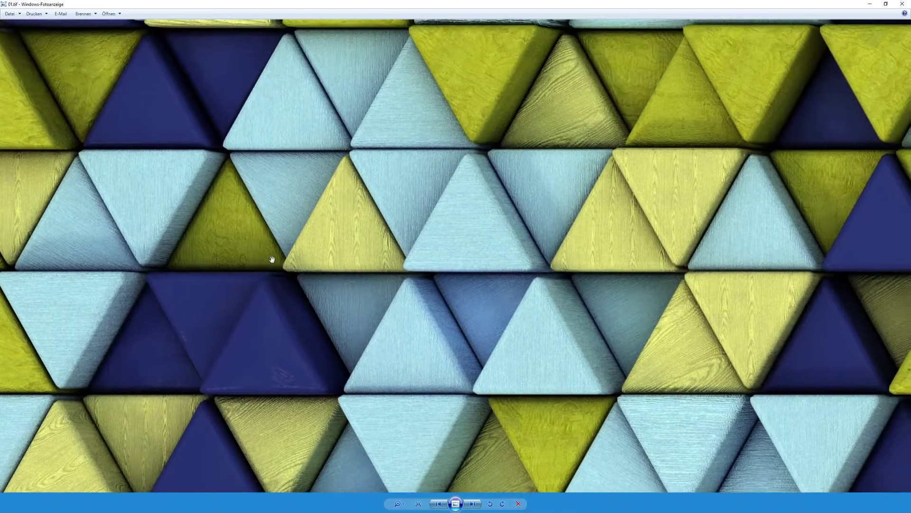
left_click_drag(232, 211, 232, 289)
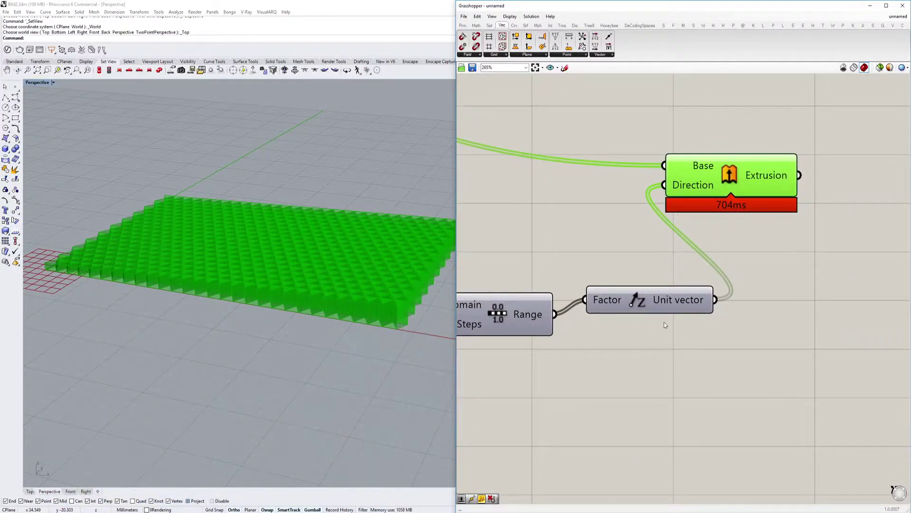
Add a Jitter component below Unit Z and connect the Unit vector output to its List input
double_click(706, 364)
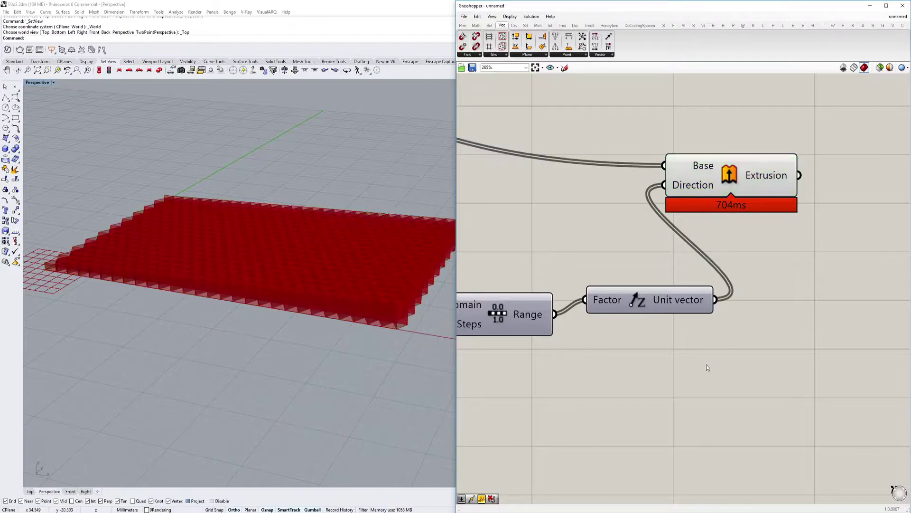
type("jit")
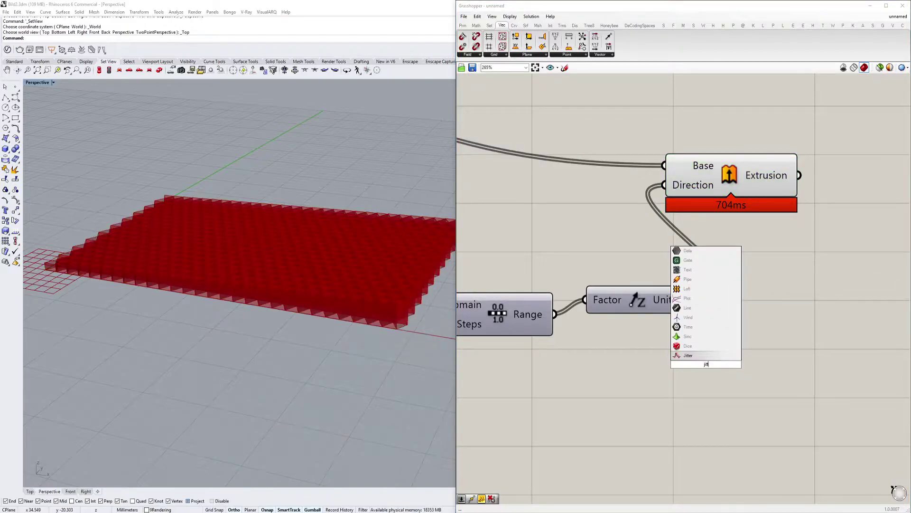
key("Return")
right_click_drag(706, 363, 665, 368)
left_click_drag(675, 306, 602, 355)
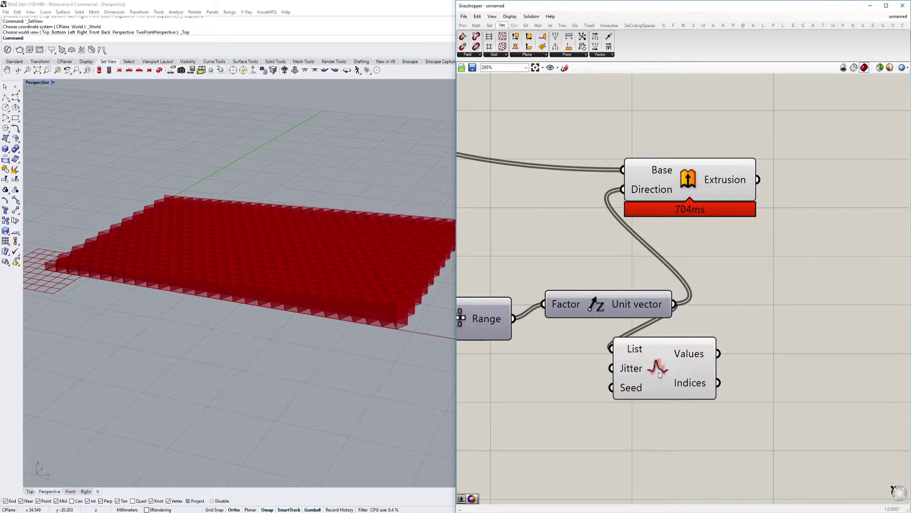
left_click(669, 366)
Move the Extrude component further from Unit Z to make room for the Jitter component
right_click_drag(673, 263, 590, 260)
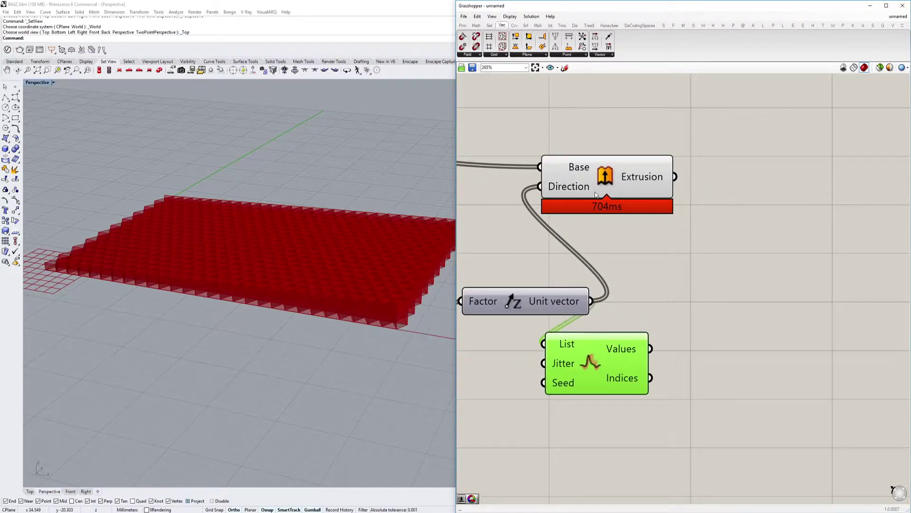
left_click_drag(599, 176, 686, 172)
right_click_drag(627, 351, 695, 341)
Add a number slider set to 1.00 and connect it to the Jitter component's Jitter input
double_click(489, 367)
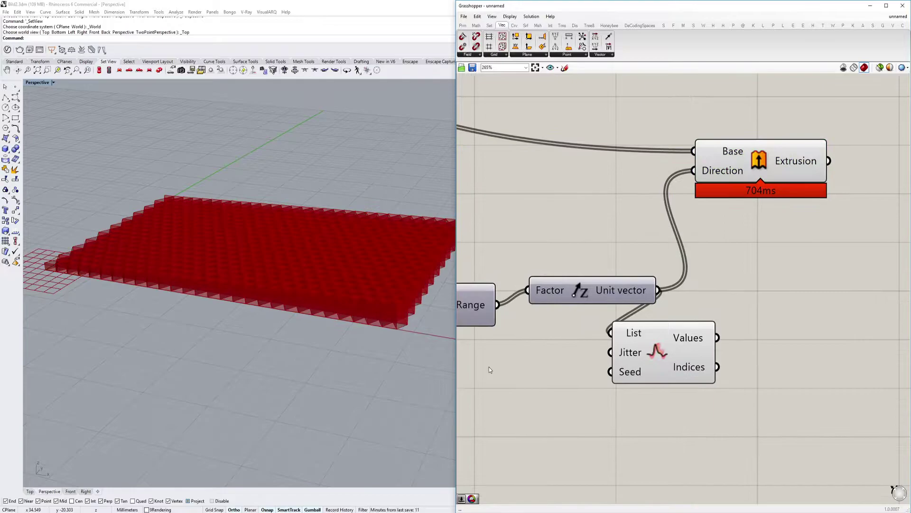
type("1.00")
key("Return")
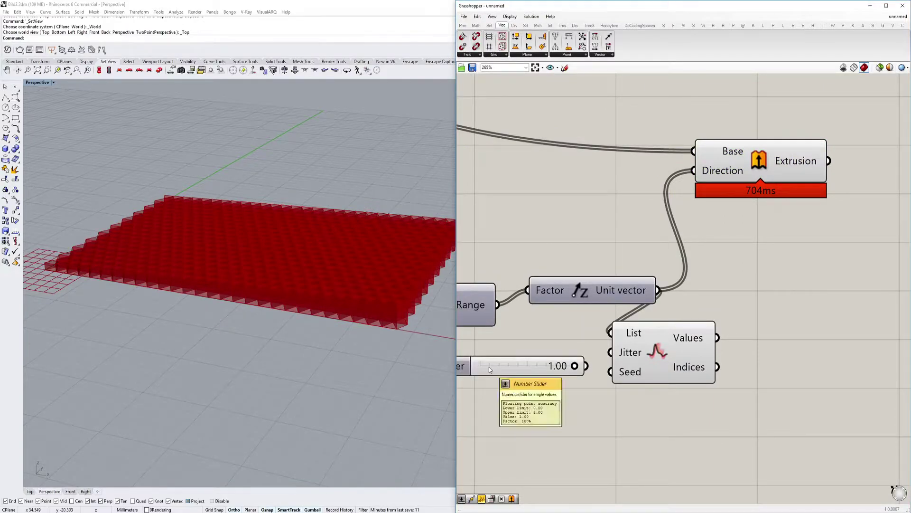
mouse_move(619, 357)
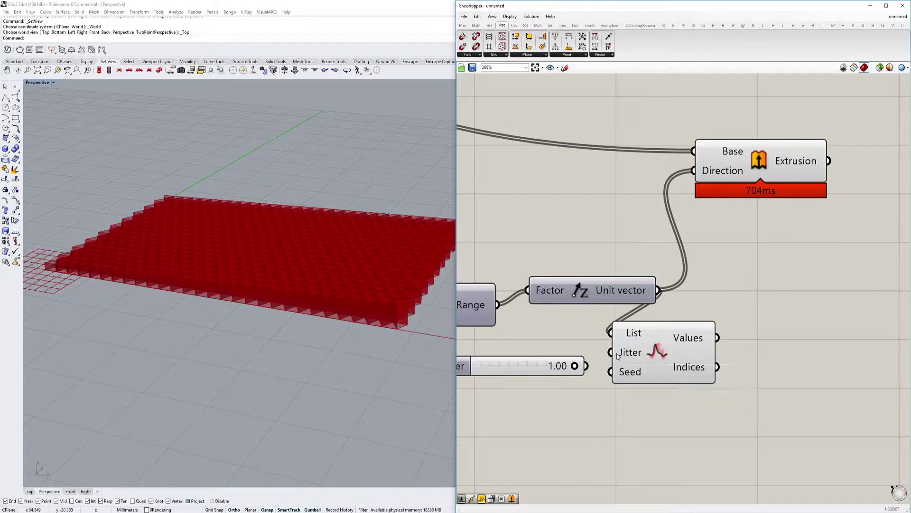
left_click_drag(612, 353, 587, 372)
right_click_drag(602, 360, 595, 391)
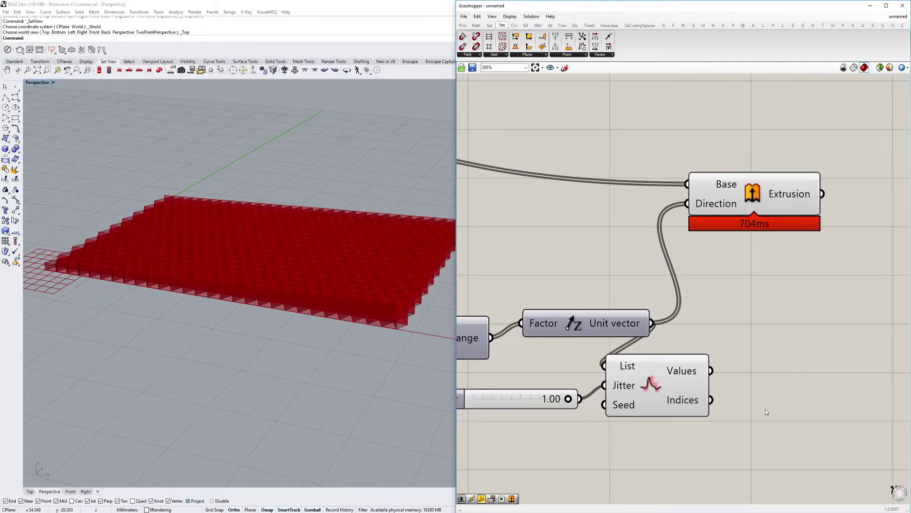
Connect Jitter's Values output to Extrude's Direction input and examine the shuffled block heights in the Rhino viewport
right_click_drag(688, 351, 728, 338)
left_click_drag(751, 356, 740, 187)
right_click_drag(295, 308, 312, 253)
scroll(312, 253, "up", 4)
right_click_drag(335, 299, 309, 340)
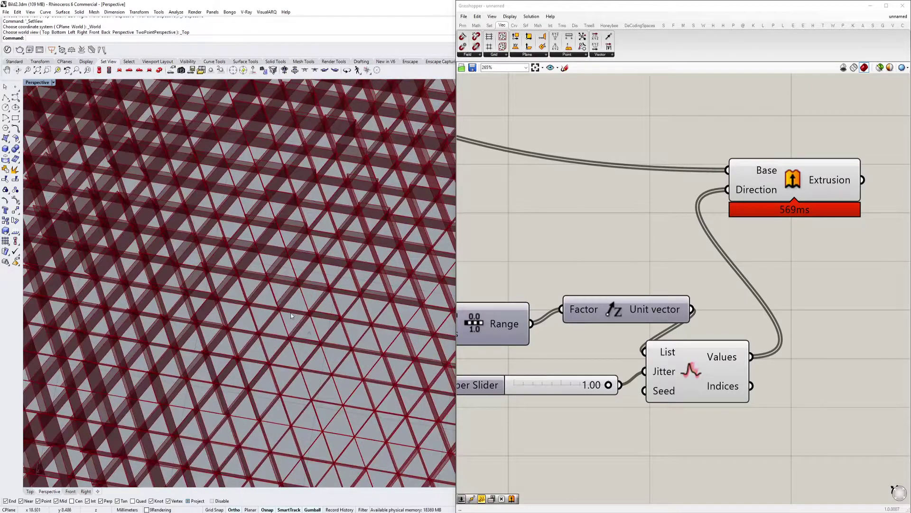
scroll(294, 312, "up", 6)
scroll(316, 316, "down", 8)
scroll(626, 326, "down", 3)
Add a Boundary Surfaces component above Extrude and connect the triangular grid's Cells output to its Edges input
right_click_drag(625, 326, 570, 356)
double_click(634, 174)
type("bound")
key("Return")
right_click_drag(665, 200, 777, 226)
scroll(777, 227, "down", 3)
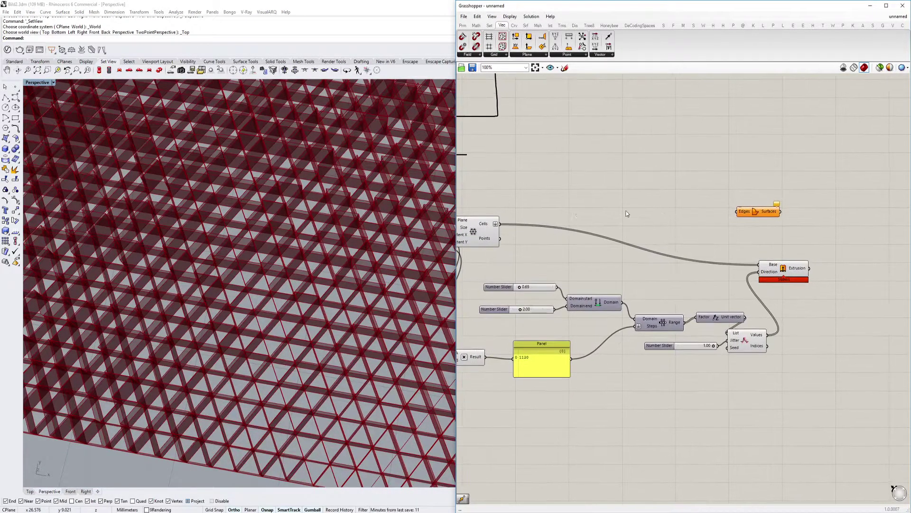
left_click_drag(501, 226, 748, 215)
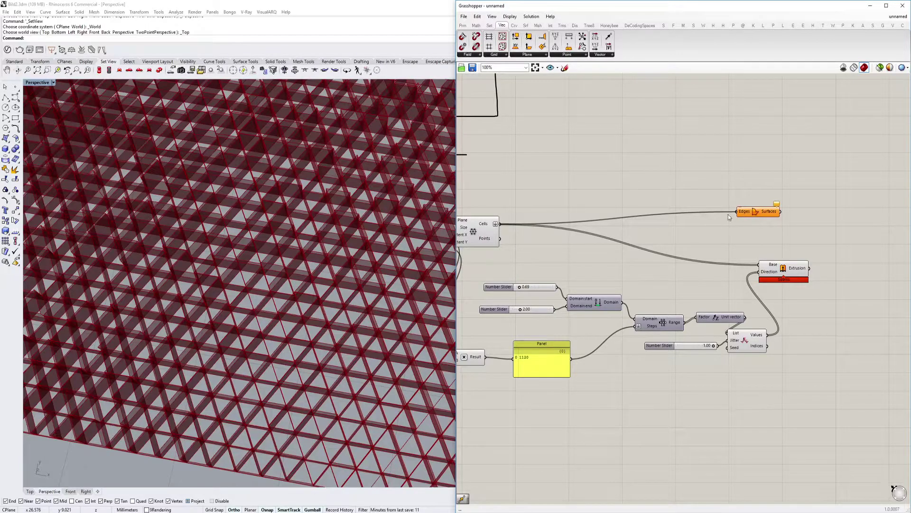
scroll(830, 315, "down", 1)
scroll(714, 251, "up", 2)
left_click(691, 210)
right_click_drag(356, 405, 324, 391)
scroll(247, 430, "up", 2)
Add a Move component on the empty canvas beyond the Extrude component
right_click_drag(739, 280, 677, 288)
double_click(785, 335)
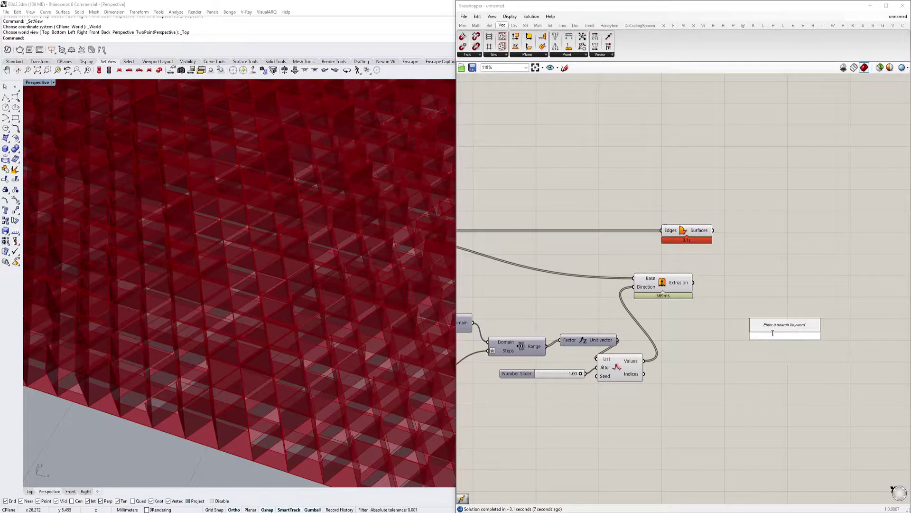
key("Escape")
right_click_drag(446, 375, 429, 296)
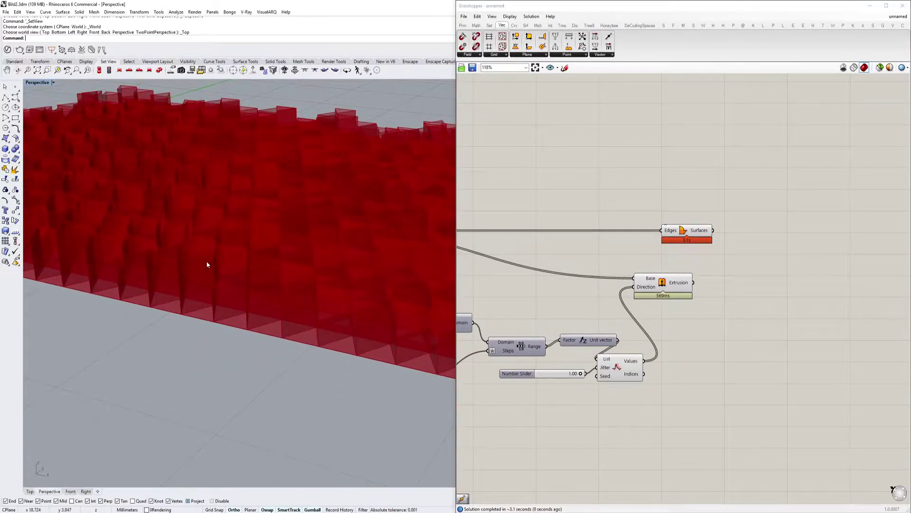
double_click(767, 347)
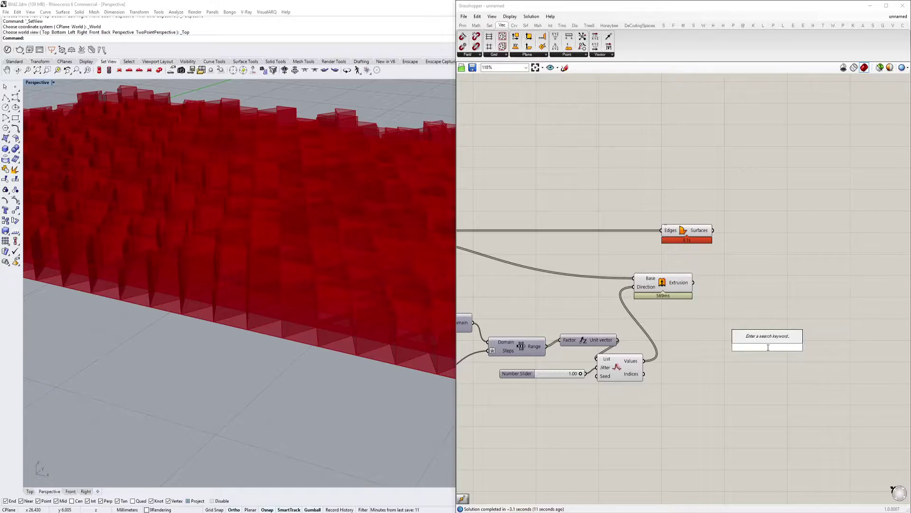
type("j")
key("BackSpace")
type("move")
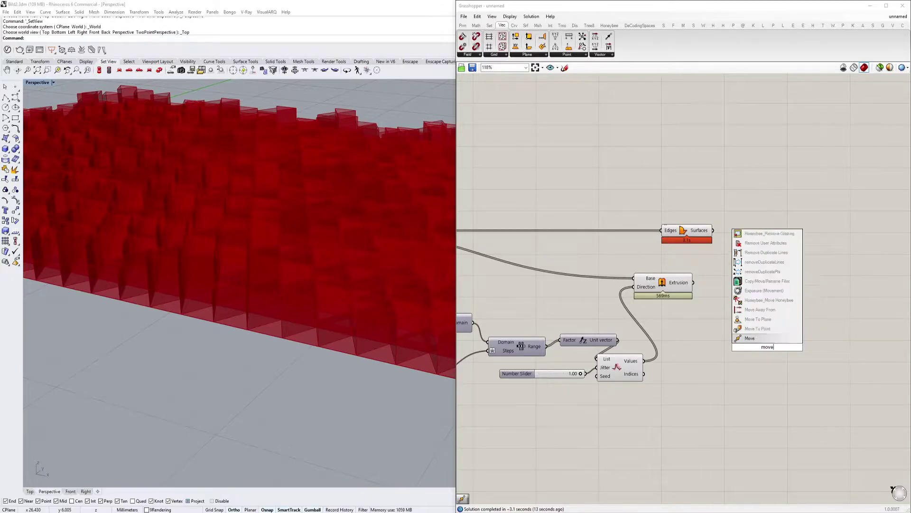
key("Return")
Connect the boundary Surfaces to Move's Geometry input and Jitter's Values to its Motion input
scroll(768, 347, "up", 3)
left_click_drag(716, 339, 688, 164)
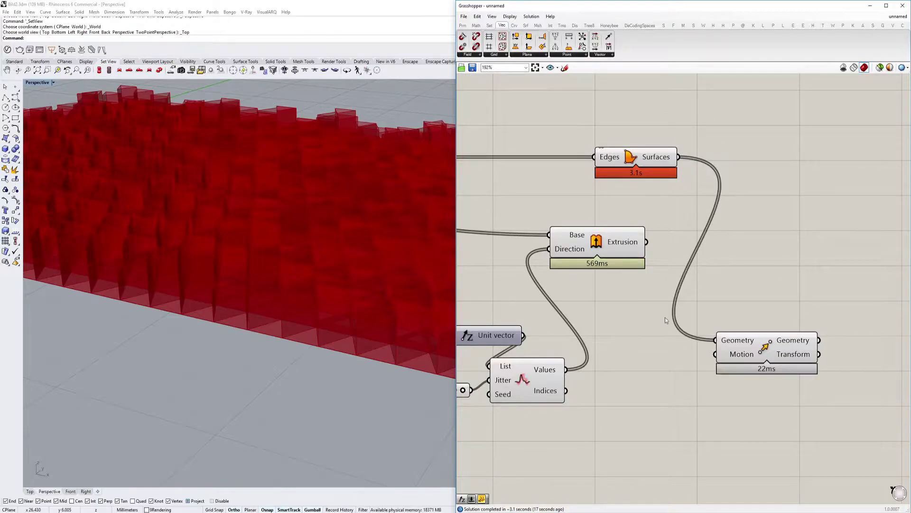
left_click_drag(715, 355, 555, 373)
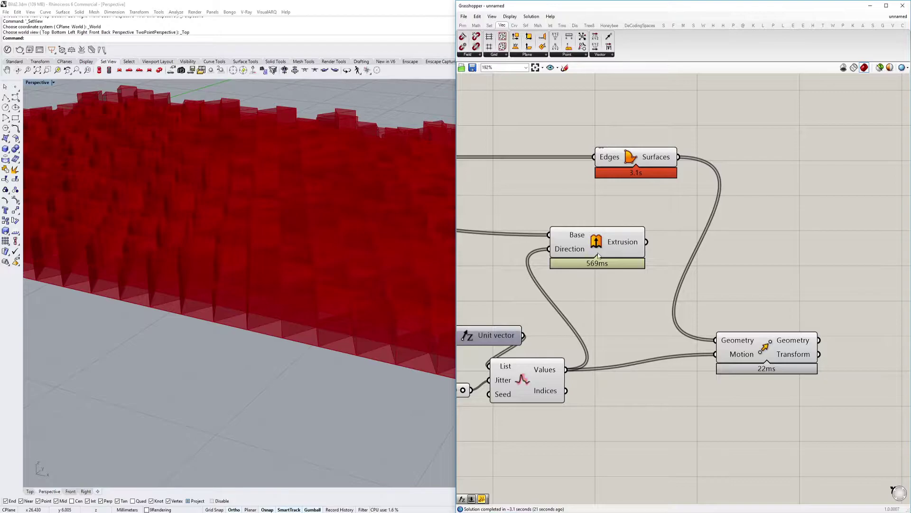
Highlight the Extrude and Move results in turn and examine how the moved caps fit the extruded blocks
left_click(598, 256)
right_click_drag(415, 297, 365, 322)
left_click(633, 313)
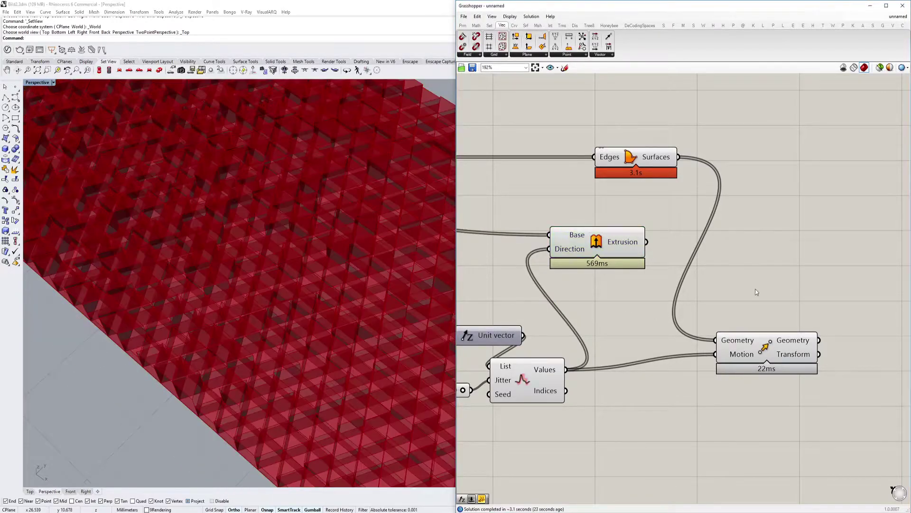
right_click_drag(304, 258, 359, 236)
left_click(783, 347)
right_click_drag(368, 313, 357, 292)
Move the Extrude component directly below the Move component
right_click_drag(689, 281, 628, 287)
left_click_drag(569, 260, 716, 431)
right_click_drag(809, 315, 725, 302)
left_click(726, 302)
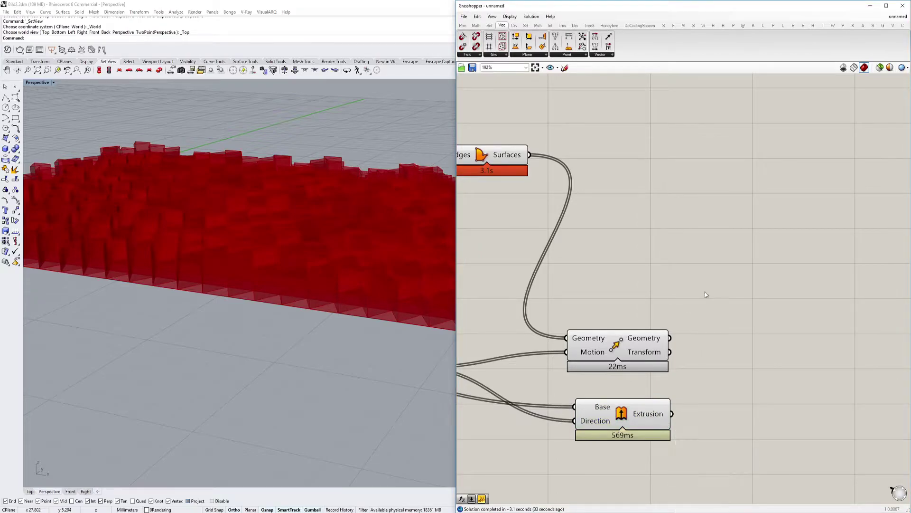
Orbit and zoom around the capped triangular blocks in the Rhino viewport to examine their staggered heights
left_click(7, 304)
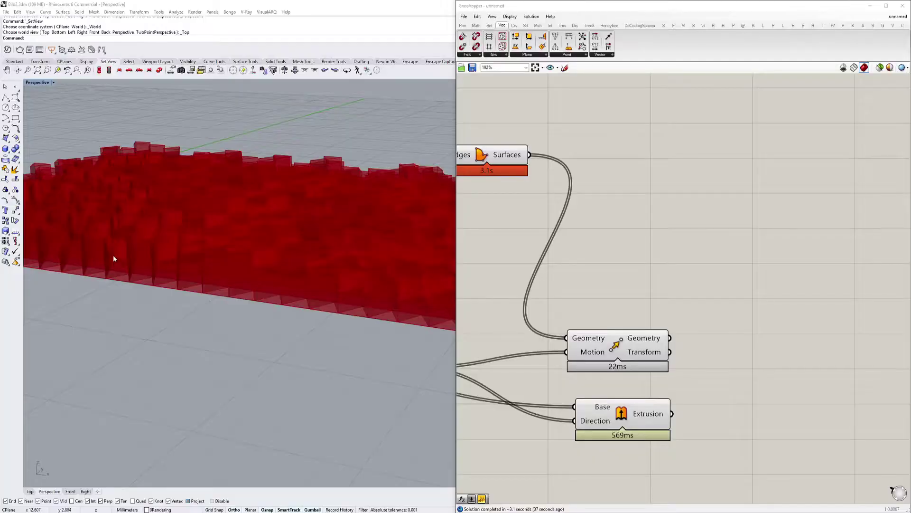
right_click_drag(216, 263, 253, 305)
scroll(253, 305, "down", 3)
scroll(326, 296, "up", 8)
right_click_drag(326, 297, 330, 290)
scroll(330, 292, "down", 5)
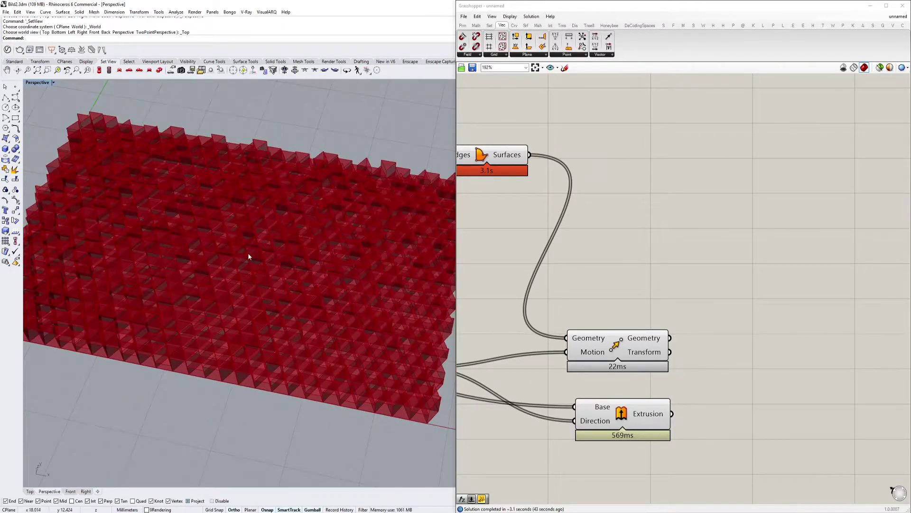
Switch to the reference image 01.tif and examine the triangular blocks up close, then return to Grasshopper
mouse_move(299, 507)
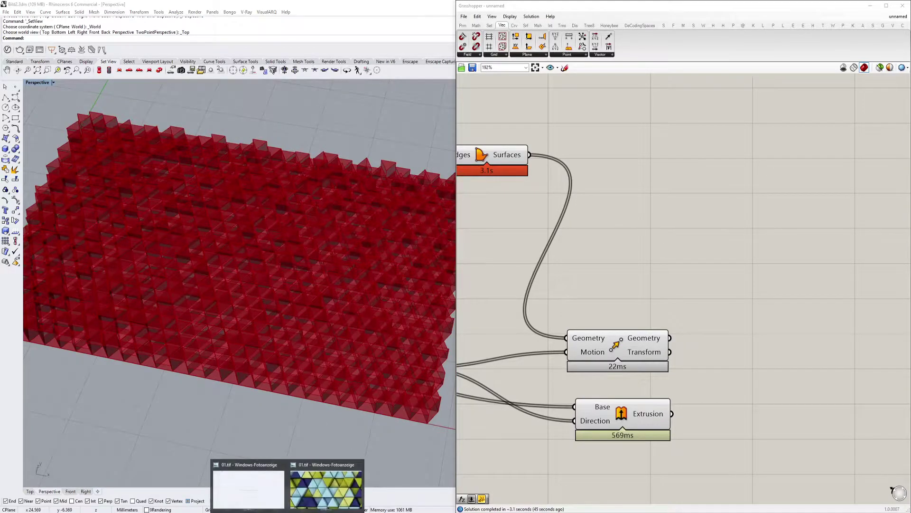
left_click(339, 487)
left_click_drag(402, 257, 387, 274)
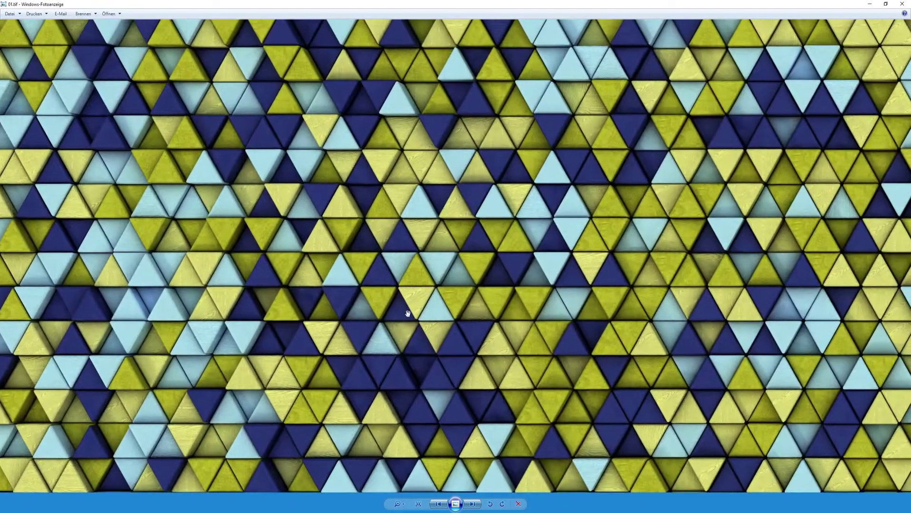
left_click_drag(502, 209, 483, 231)
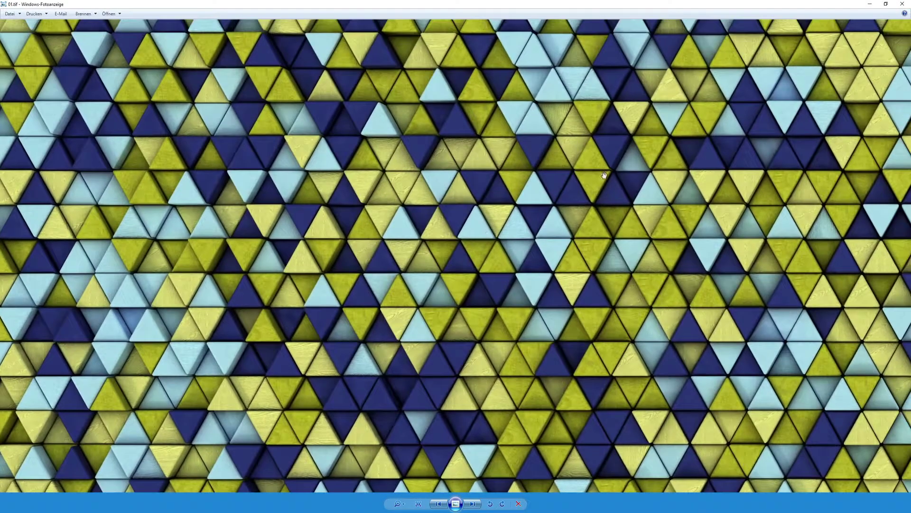
scroll(407, 181, "up", 4)
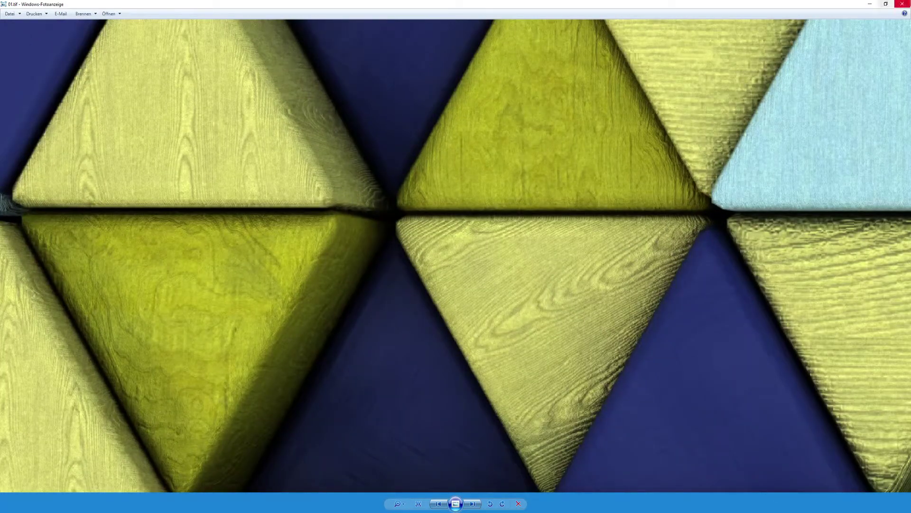
left_click(870, 4)
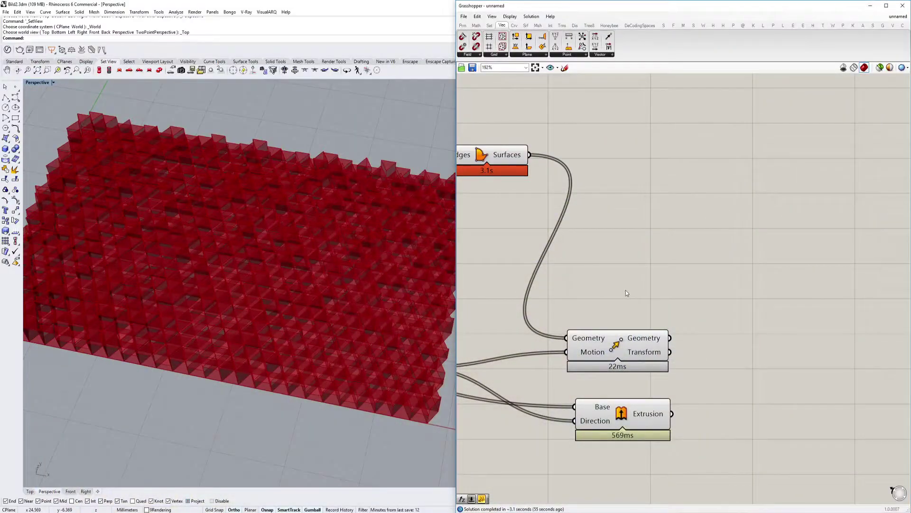
Highlight the extruded sides and the moved top faces separately and examine both across the whole wall
right_click_drag(727, 362, 693, 347)
left_click_drag(609, 391, 612, 392)
right_click_drag(593, 347, 601, 315)
right_click_drag(340, 288, 335, 258)
scroll(334, 258, "down", 4)
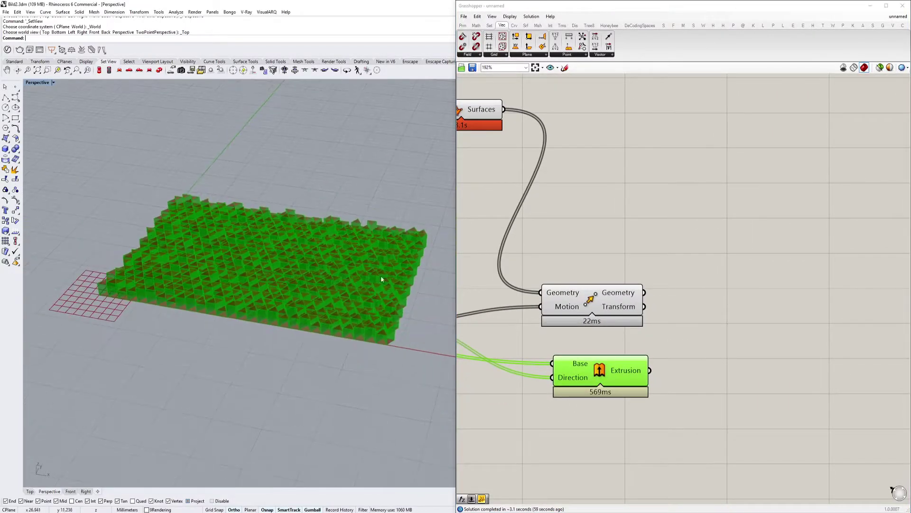
scroll(689, 267, "up", 3)
left_click(551, 319)
scroll(338, 300, "up", 3)
right_click_drag(338, 300, 340, 326)
right_click_drag(631, 299, 714, 285)
scroll(331, 287, "down", 3)
scroll(359, 281, "down", 2)
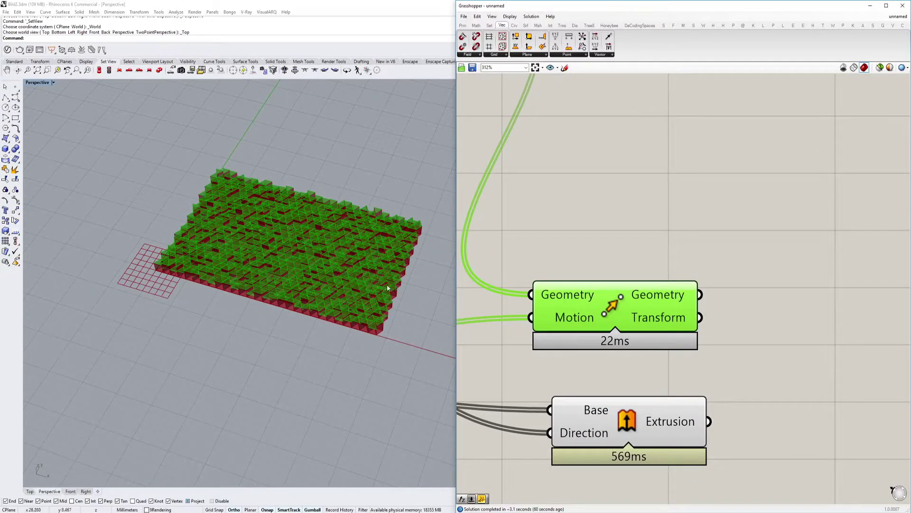
scroll(657, 318, "down", 3)
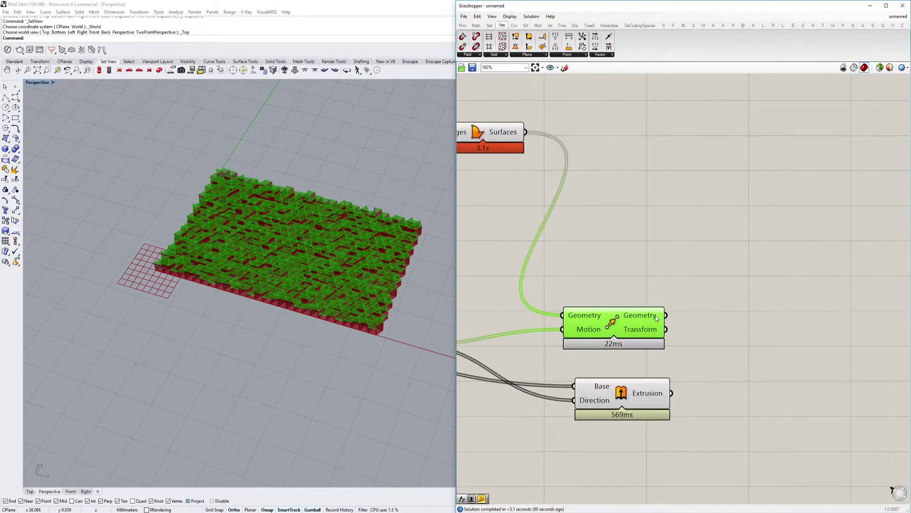
mouse_move(656, 317)
Select the Boundary Surfaces, Move and Extrude components in turn to compare the base, top and side faces
double_click(691, 245)
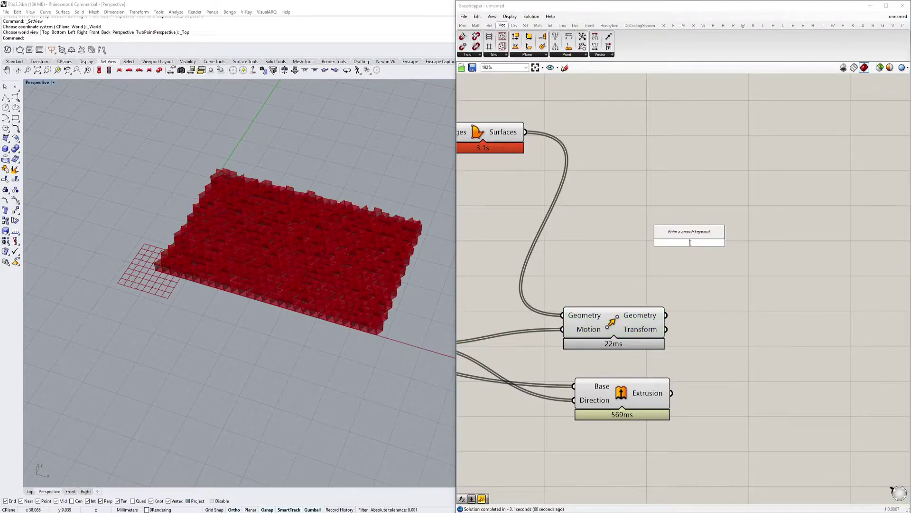
left_click(651, 297)
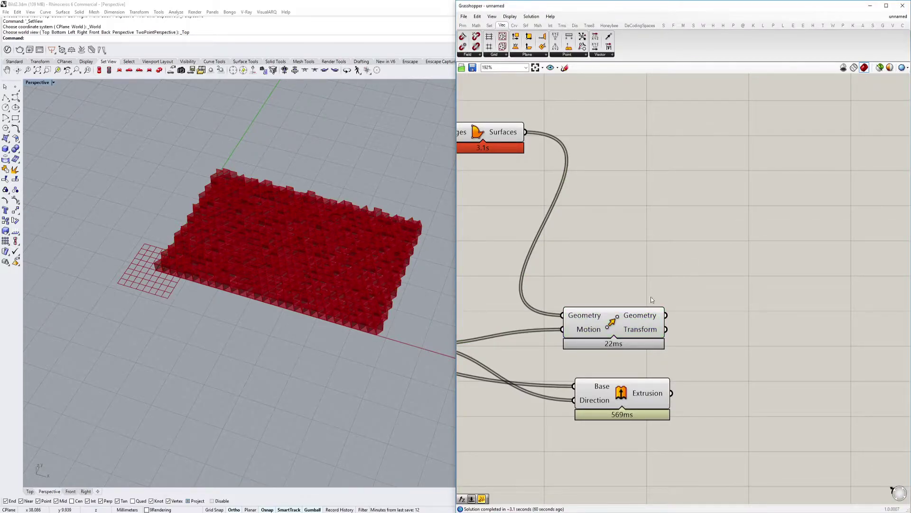
scroll(393, 303, "up", 8)
left_click(492, 136)
left_click(592, 303)
left_click(599, 323)
left_click(611, 395)
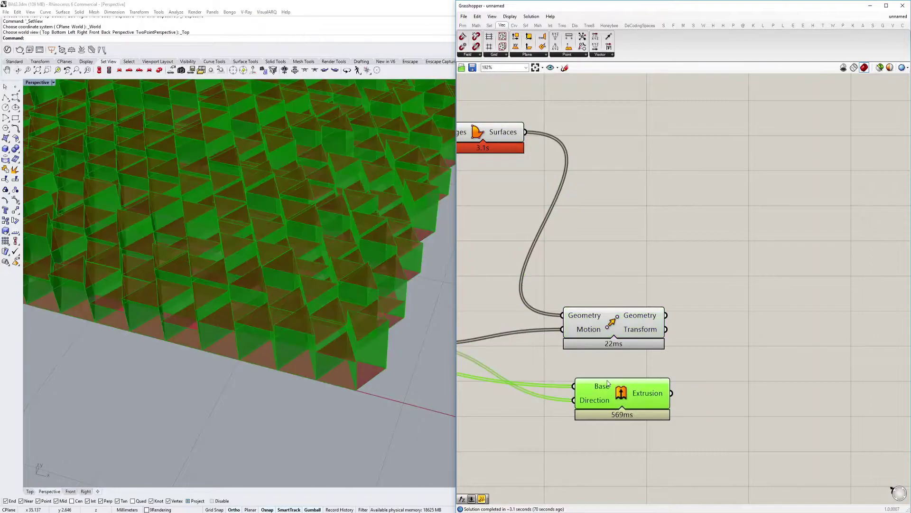
Add a Merge component above the Move component
scroll(650, 315, "down", 3)
double_click(664, 255)
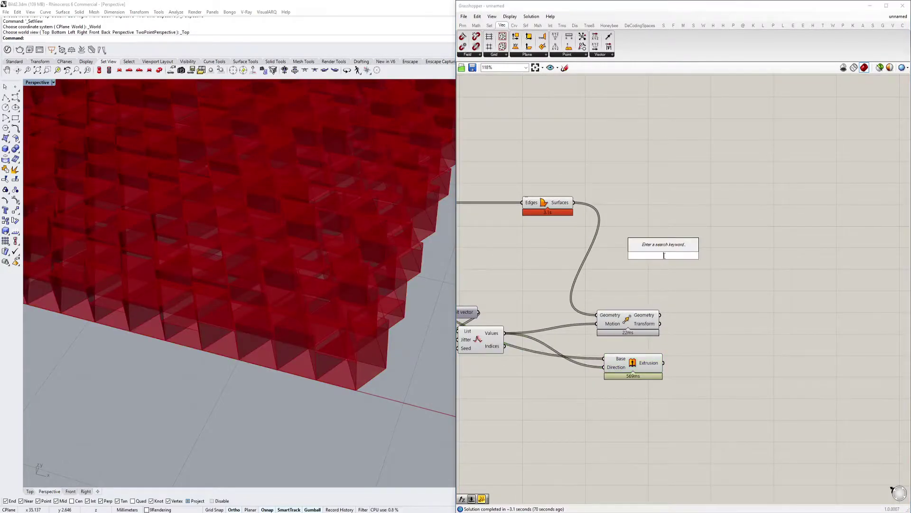
type("merg")
key("Return")
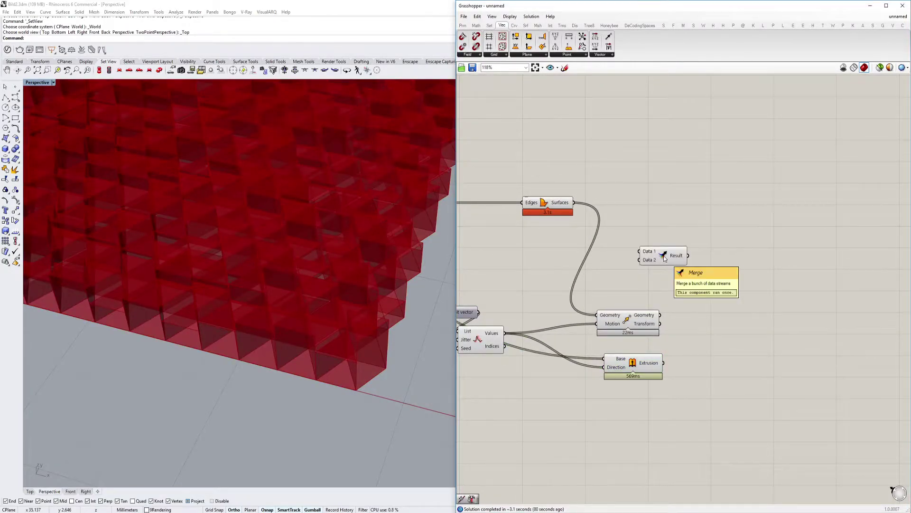
Connect Move's Geometry, the Extrusion and the boundary Surfaces to Merge's D1, D2 and D3 inputs, shifting the Move component aside
scroll(664, 256, "up", 3)
left_click_drag(515, 168, 658, 352)
left_click_drag(663, 430, 624, 261)
left_click_drag(616, 366, 546, 310)
left_click_drag(515, 169, 639, 269)
right_click_drag(691, 255, 653, 261)
mouse_move(656, 260)
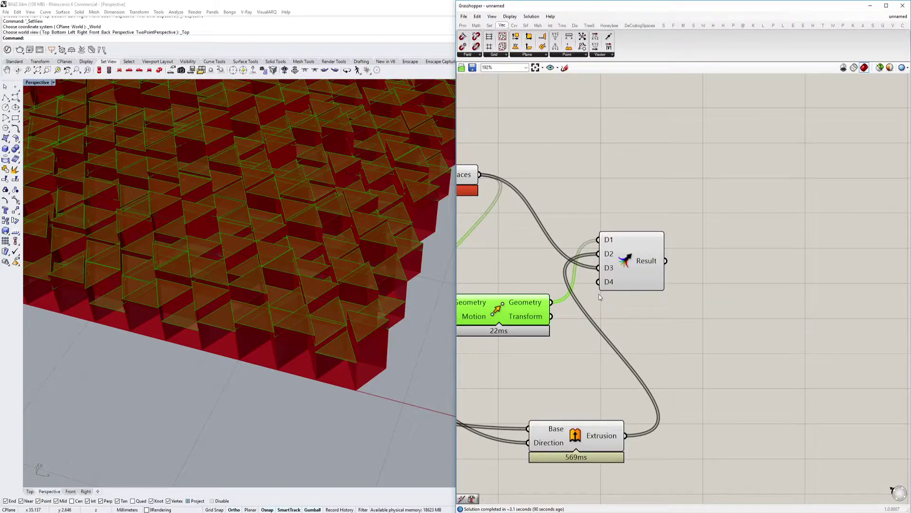
Inspect the surface data that Move's Geometry output supplies to Merge's D1 input
right_click_drag(600, 297, 632, 295)
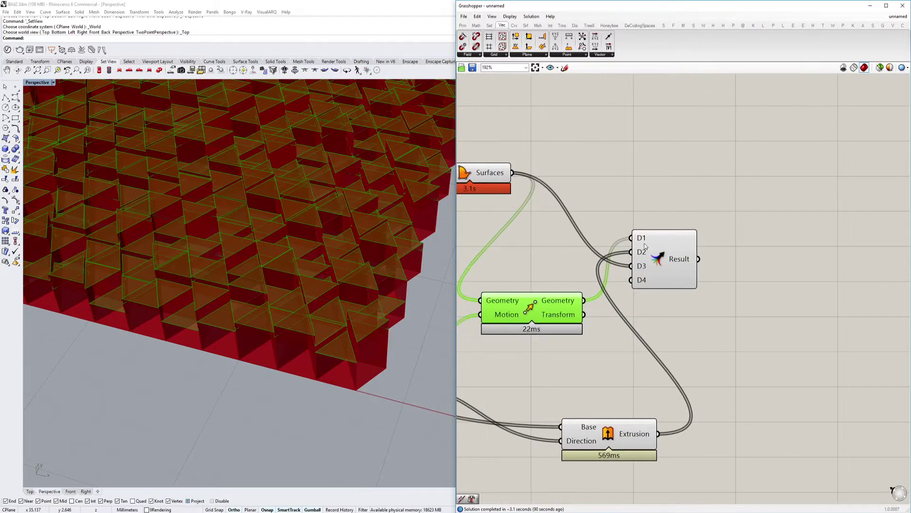
right_click(571, 304)
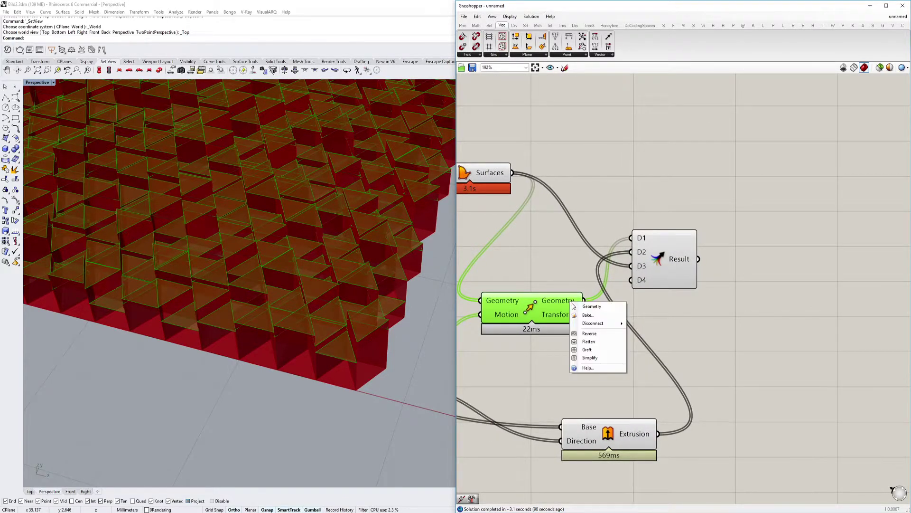
left_click(614, 205)
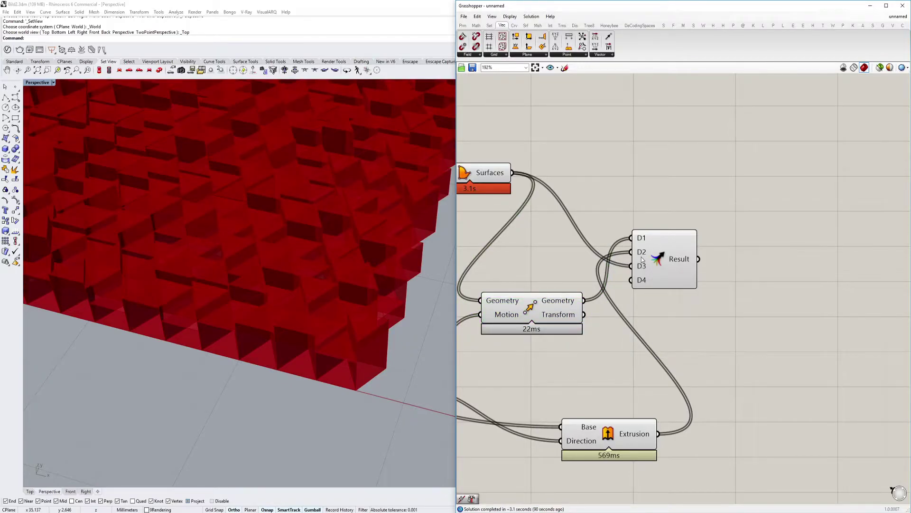
mouse_move(642, 254)
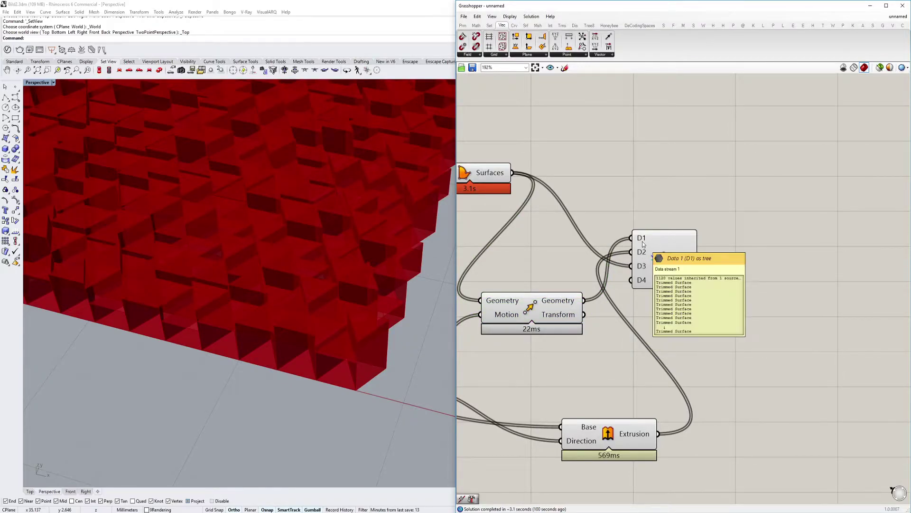
Place the Extrude component directly beneath Move, shift Merge farther from them, and inspect Merge's Result data structure
left_click_drag(613, 435, 538, 379)
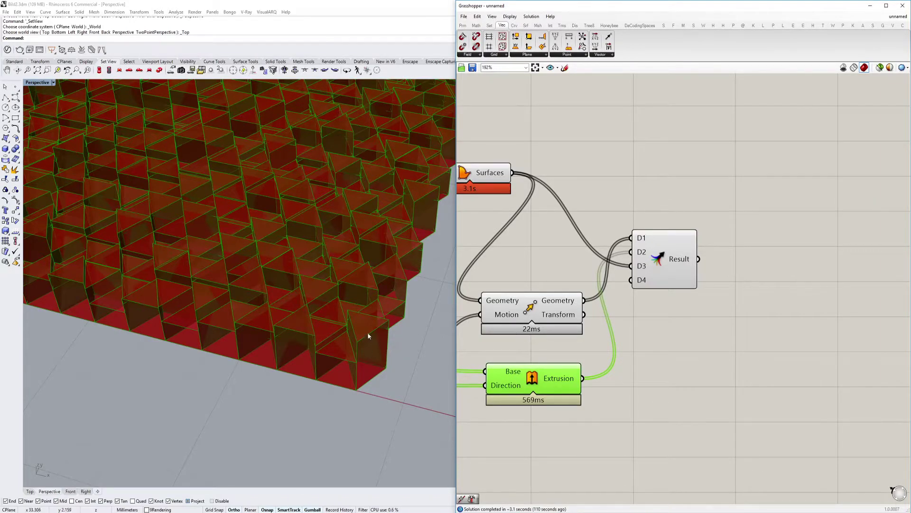
scroll(370, 337, "up", 2)
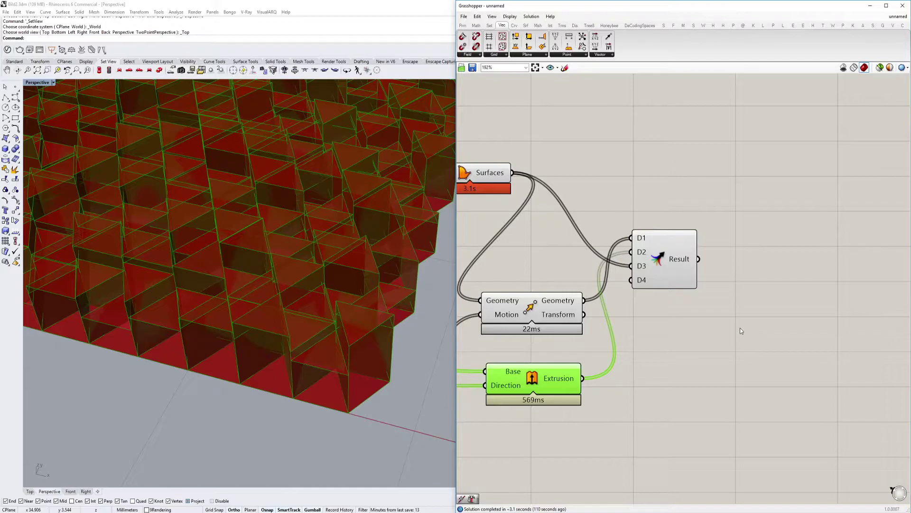
right_click_drag(739, 328, 726, 339)
double_click(718, 335)
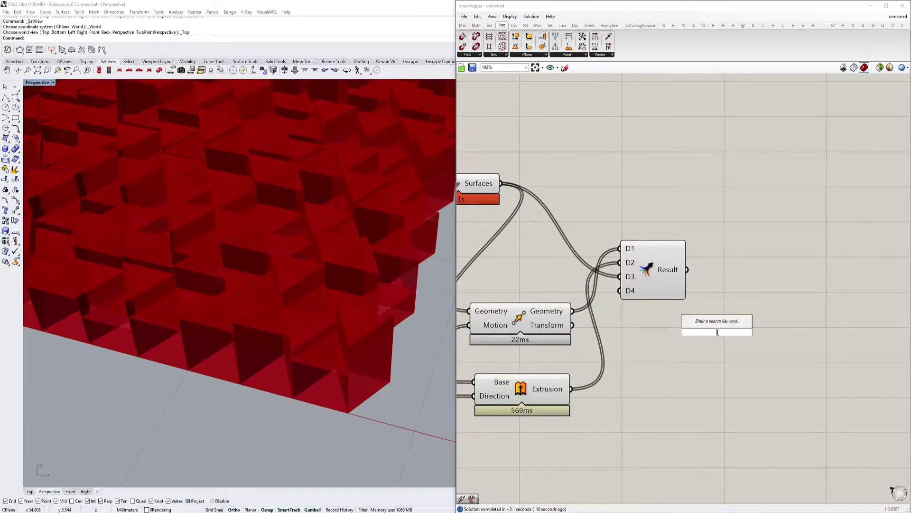
left_click_drag(652, 270, 691, 293)
mouse_move(705, 295)
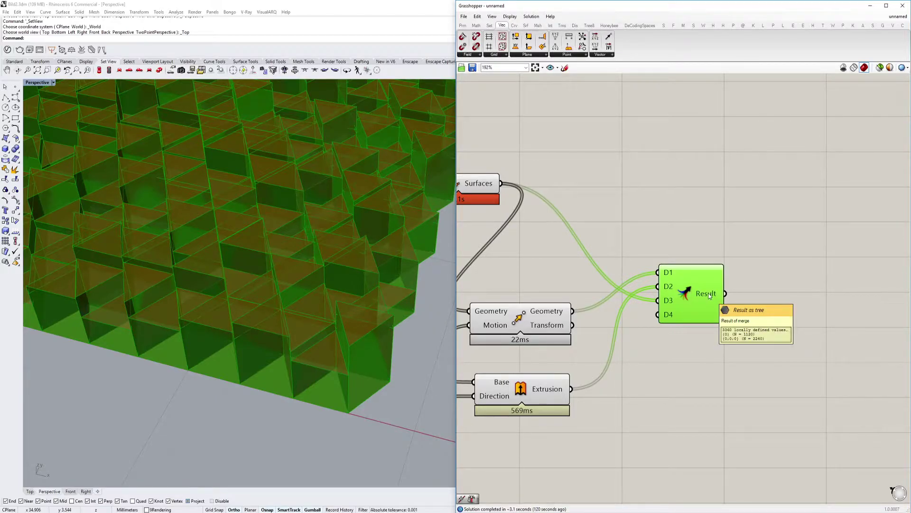
left_click(532, 319)
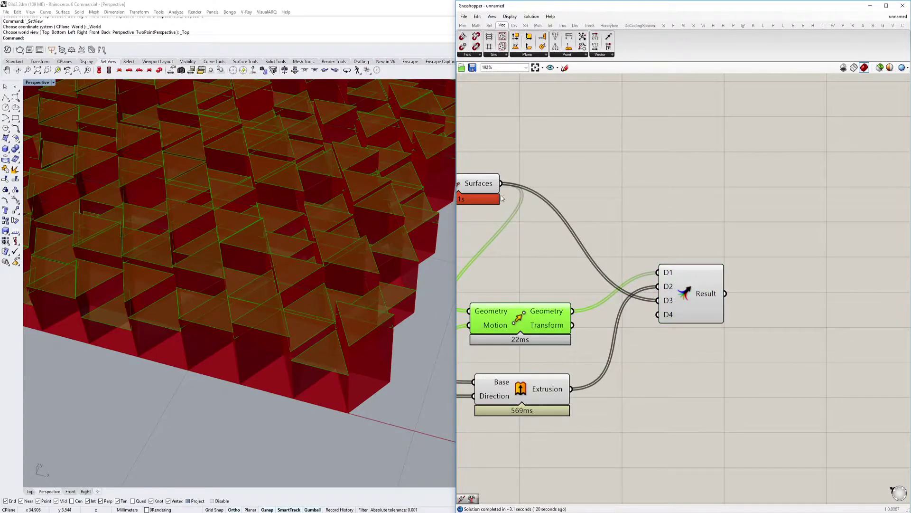
Find the tree components grouped with Merge and add an Entwine component above Merge
double_click(662, 169)
type("branch")
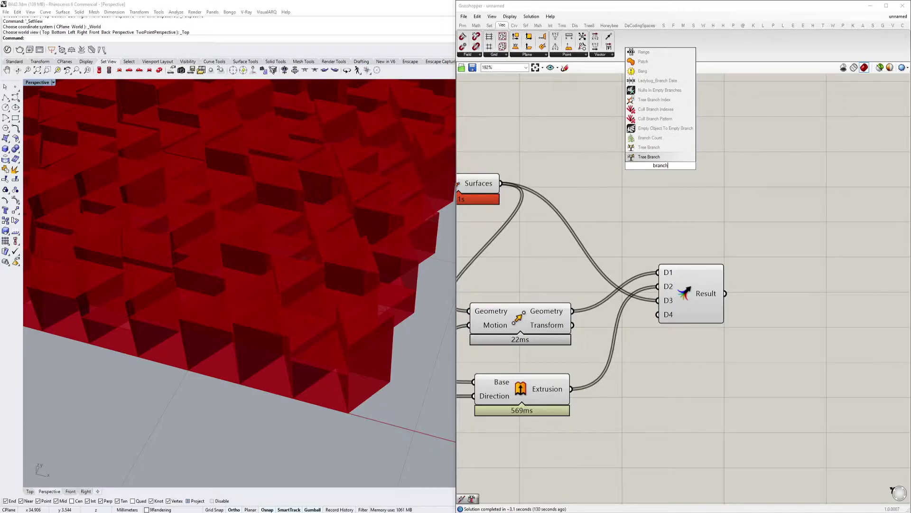
left_click(672, 207)
left_click(685, 291, "ctrl+alt")
left_click(630, 55)
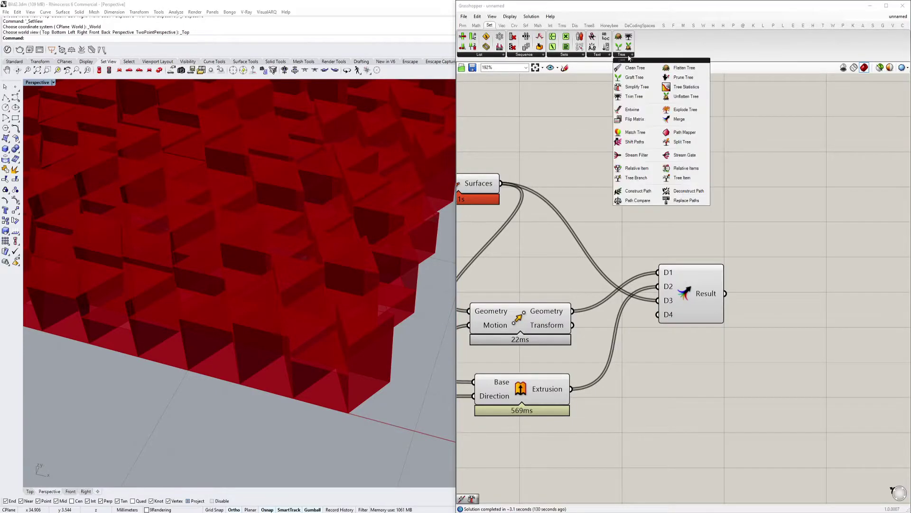
left_click(634, 111)
left_click(710, 152)
Connect the boundary Surfaces, Move's Geometry and the Extrusion to Entwine's branches {0;0}, {0;1} and {0;2}
left_click_drag(503, 184, 560, 318)
left_click_drag(571, 389, 662, 164)
mouse_move(750, 150)
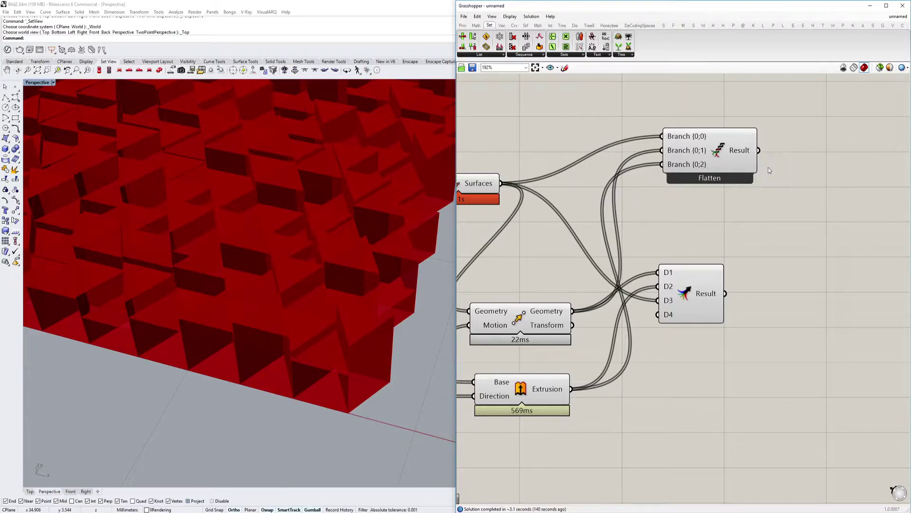
right_click_drag(770, 167, 745, 194)
double_click(745, 195)
type("flip")
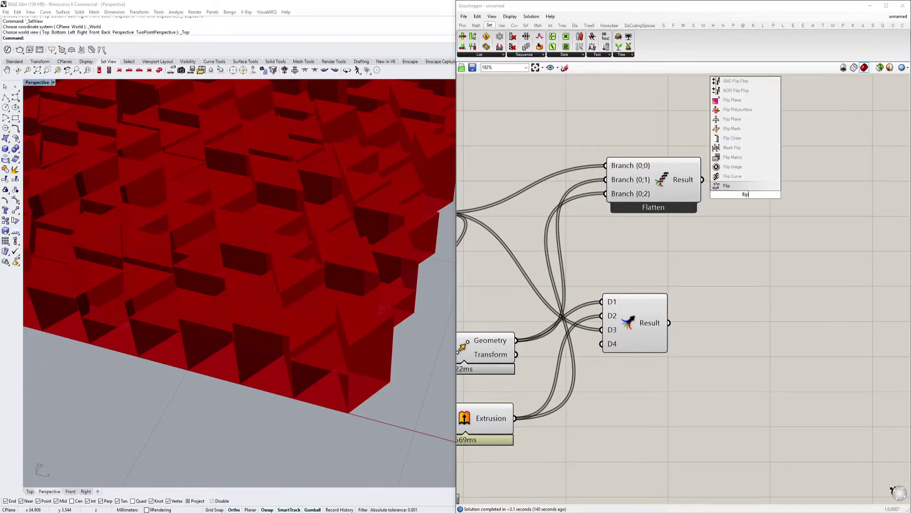
left_click(732, 148)
key("ctrl+z")
Add a Flip Matrix component beside Entwine, connect Entwine's Result to its Data input, and align the two
double_click(739, 190)
type("flip")
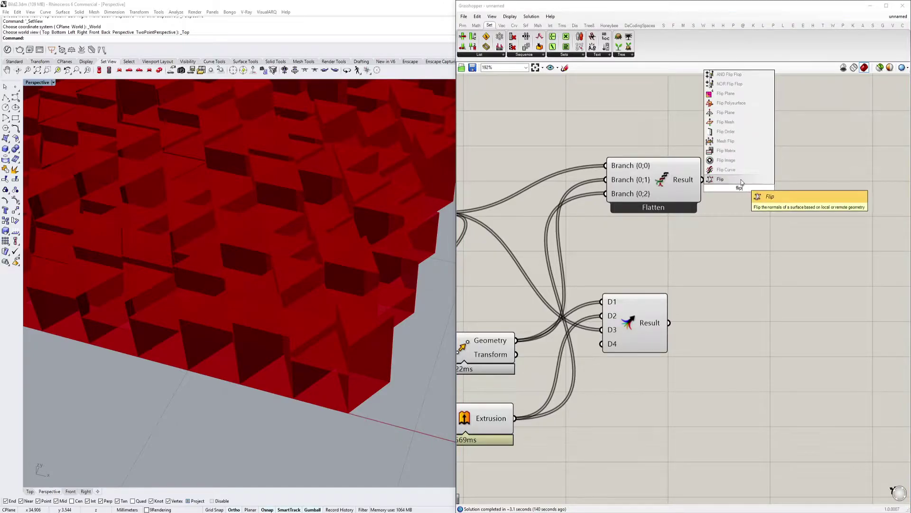
left_click(725, 154)
left_click_drag(703, 179, 708, 194)
mouse_move(766, 189)
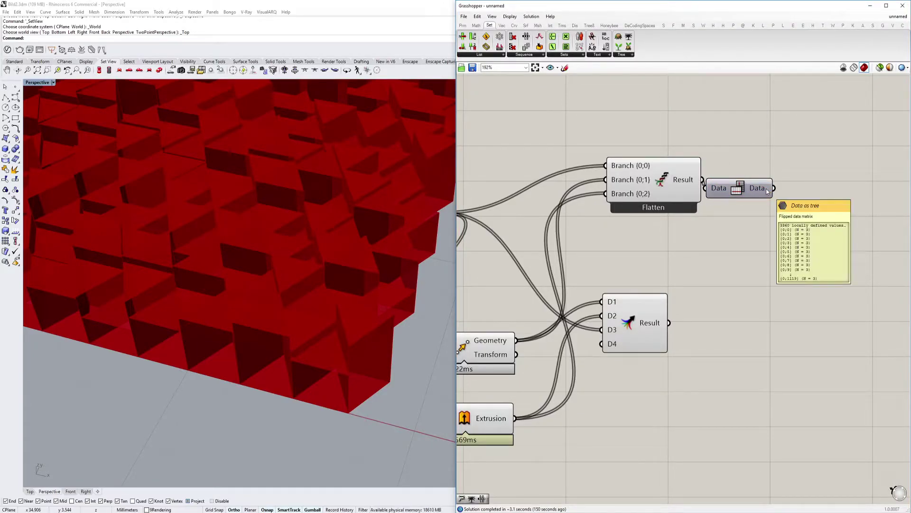
left_click_drag(753, 192, 768, 183)
Add a Brep Join component after Flip Matrix and connect the flipped Data to its Breps input
right_click_drag(751, 215, 708, 229)
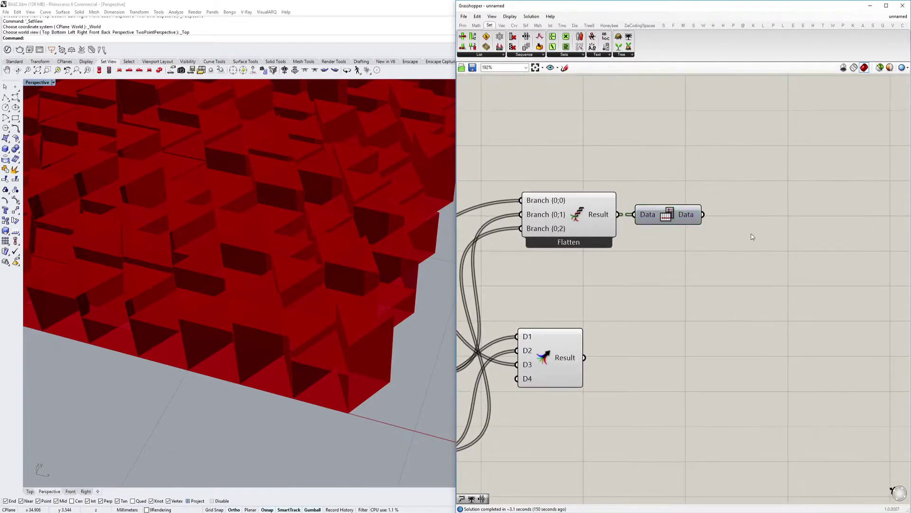
double_click(752, 233)
key("Escape")
double_click(832, 224)
type("brep kp")
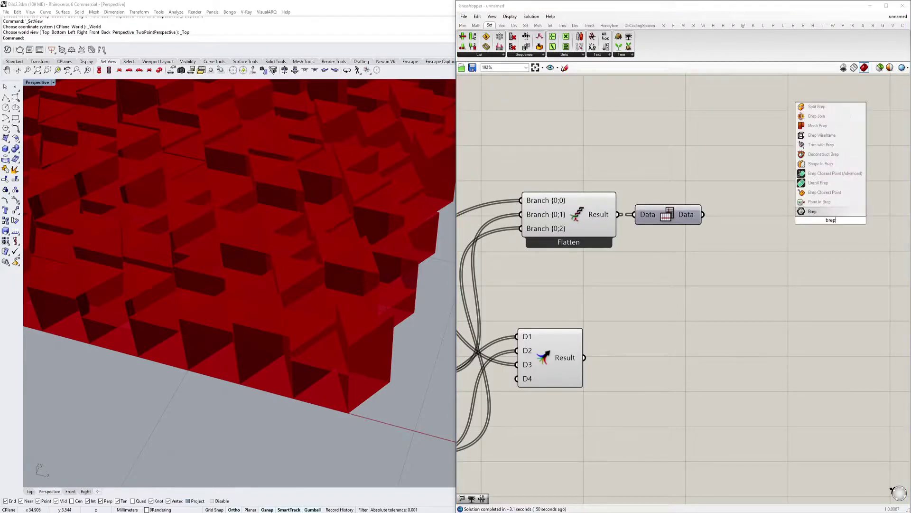
key("Up")
key("Up")
key("Up")
key("Up")
key("Up")
key("Up")
key("Up")
key("Up")
key("Up")
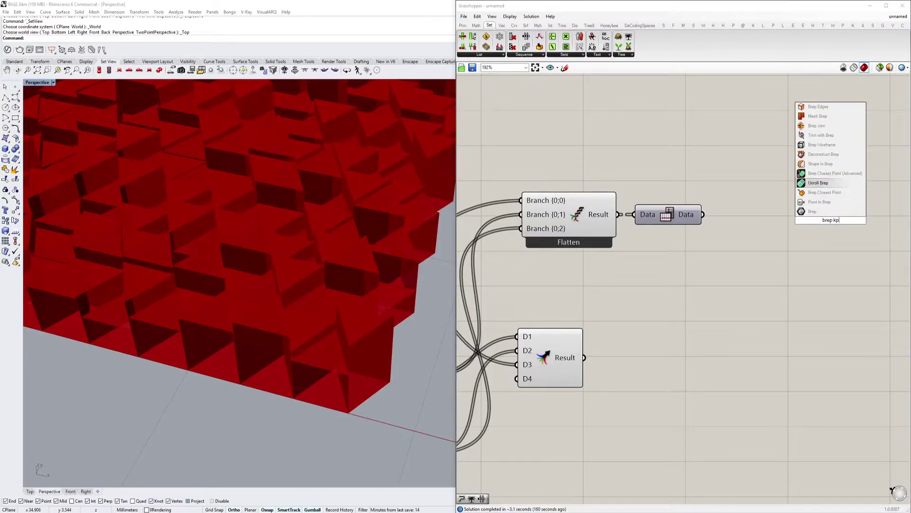
key("Return")
left_click_drag(792, 220, 704, 214)
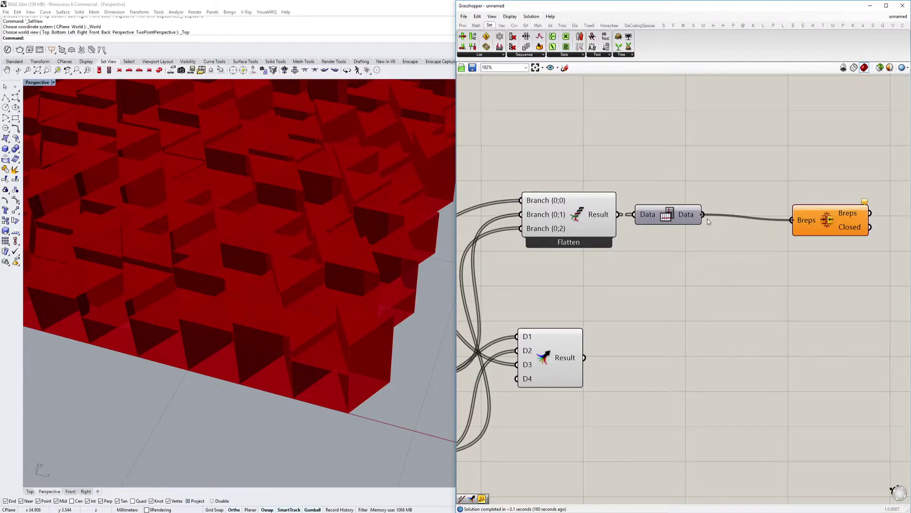
Hide the previews of the components that come before Flip Matrix, leaving the joined breps displayed
left_click(830, 221)
right_click_drag(811, 225, 736, 239)
scroll(736, 239, "down", 4)
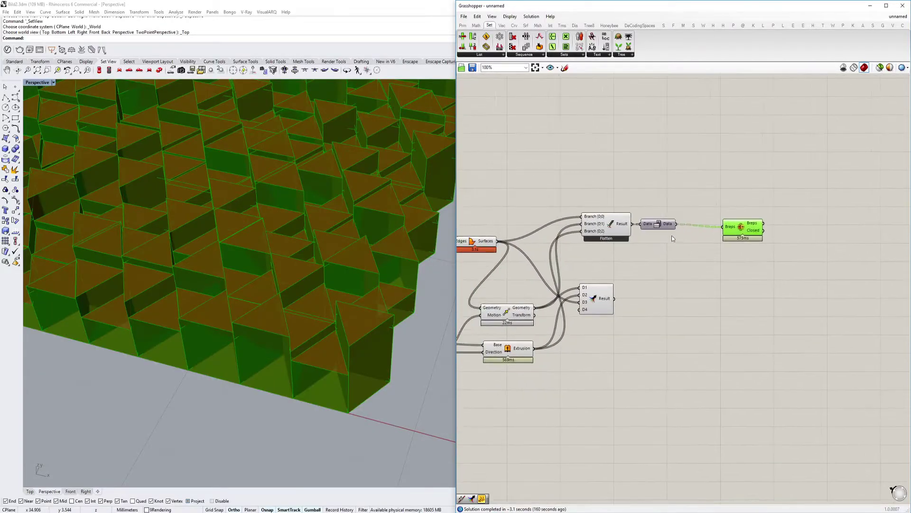
right_click_drag(672, 234, 733, 228)
left_click_drag(699, 163, 492, 409)
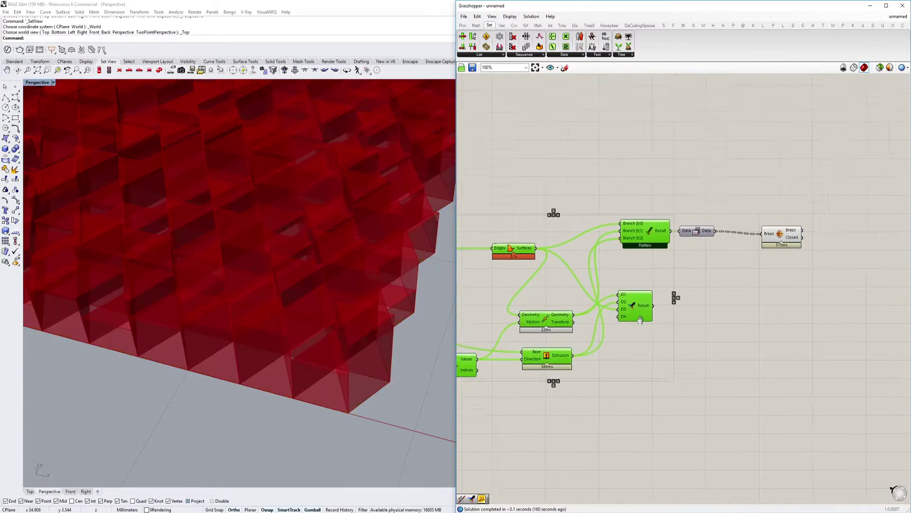
Inspect Brep Join's output data and examine the joined triangular blocks up close across the wall
scroll(734, 242, "up", 3)
mouse_move(728, 226)
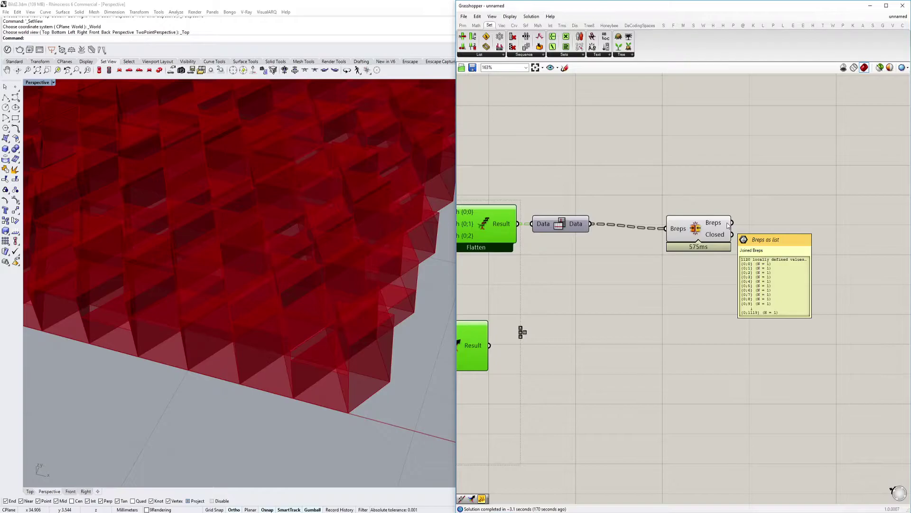
scroll(728, 226, "down", 3)
right_click_drag(727, 225, 706, 243)
left_click(703, 244)
scroll(702, 244, "up", 3)
right_click_drag(406, 348, 373, 369)
scroll(373, 368, "up", 1)
scroll(614, 285, "down", 1)
right_click_drag(695, 251, 614, 255)
Flatten the Breps output of the Brep Join component
right_click(619, 247)
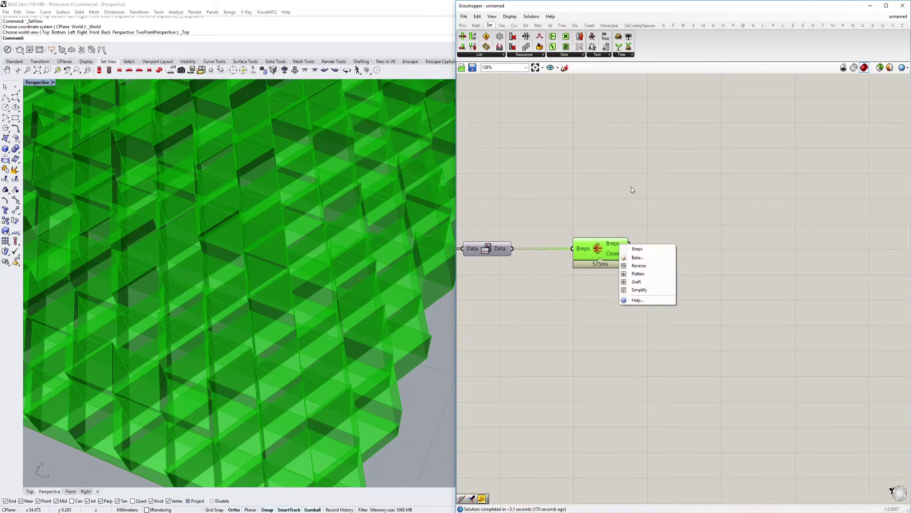
left_click(631, 187)
mouse_move(619, 244)
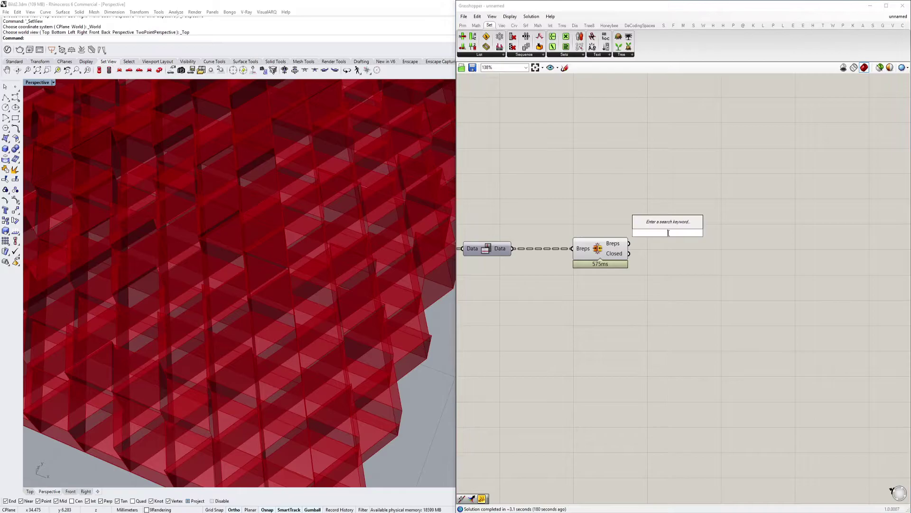
double_click(674, 250)
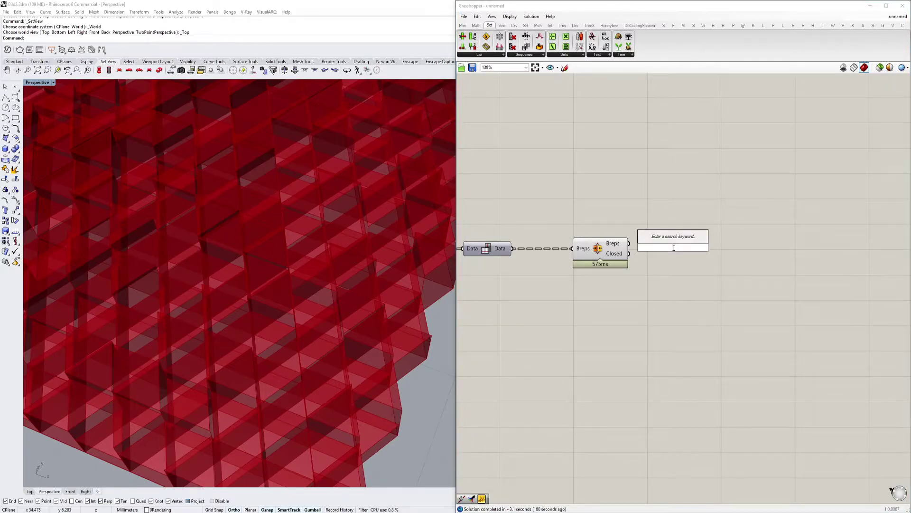
right_click(623, 247)
left_click(647, 273)
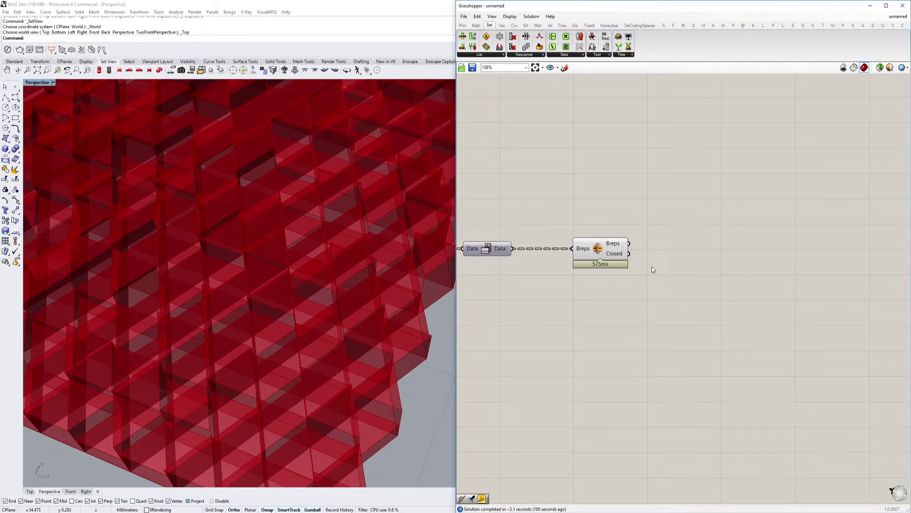
right_click(624, 245)
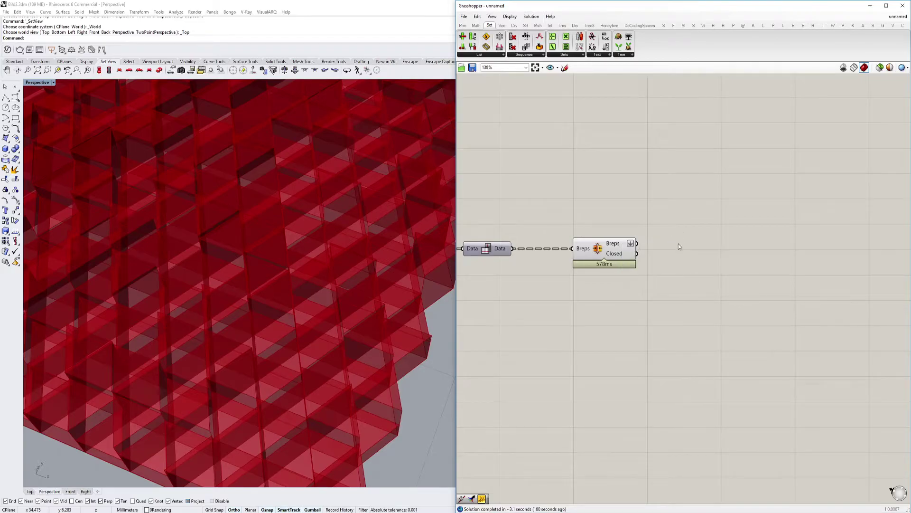
Add a Partition List component after Brep Join and connect the flattened Breps to its List input
double_click(679, 245)
type("part")
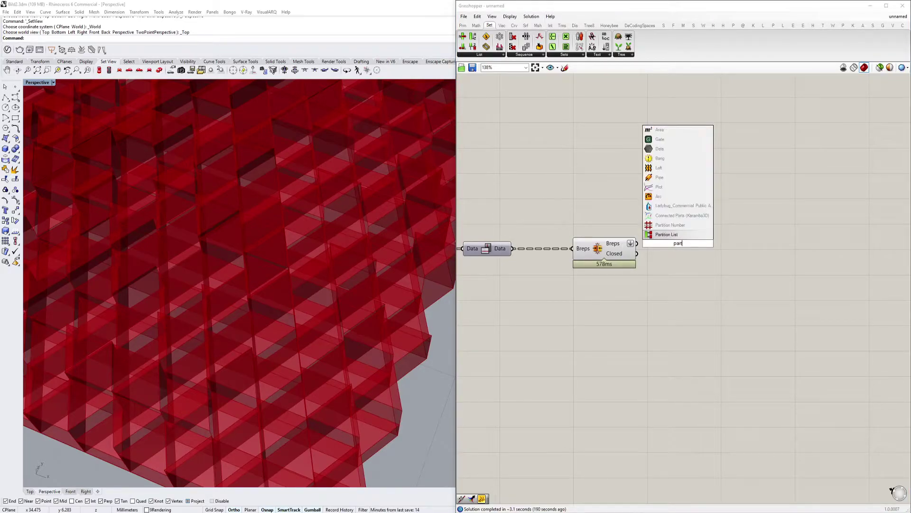
key("Return")
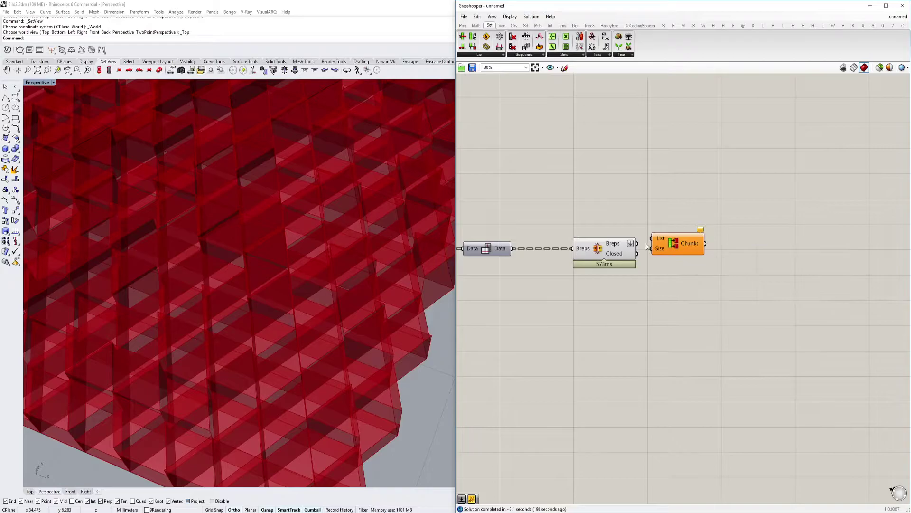
left_click_drag(639, 244, 722, 271)
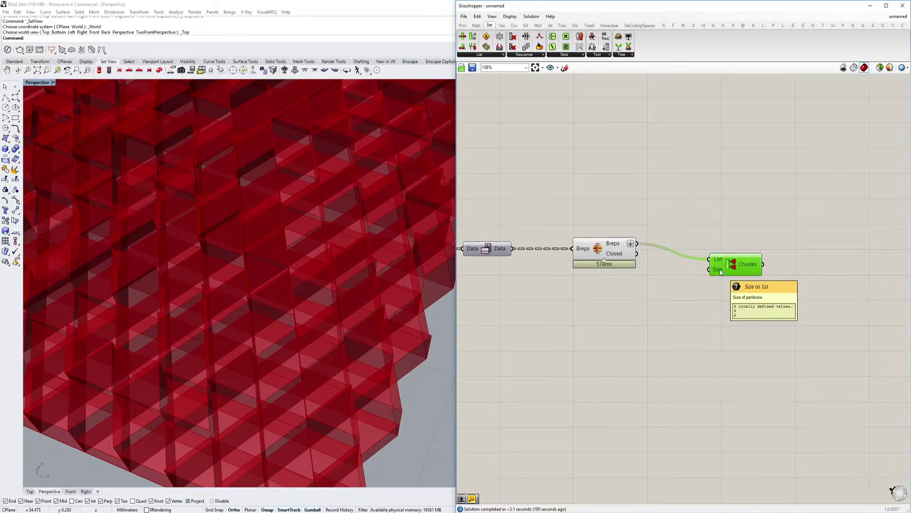
scroll(329, 289, "down", 10)
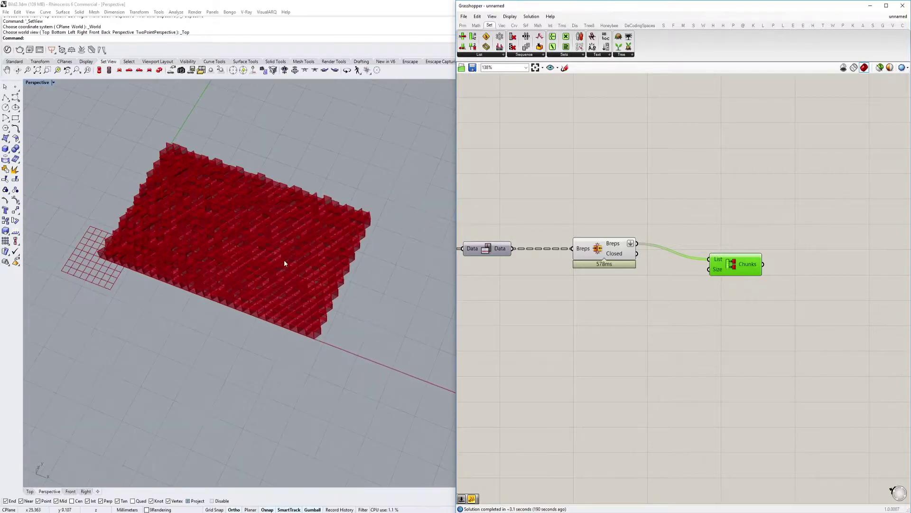
scroll(254, 225, "up", 6)
scroll(265, 295, "up", 3)
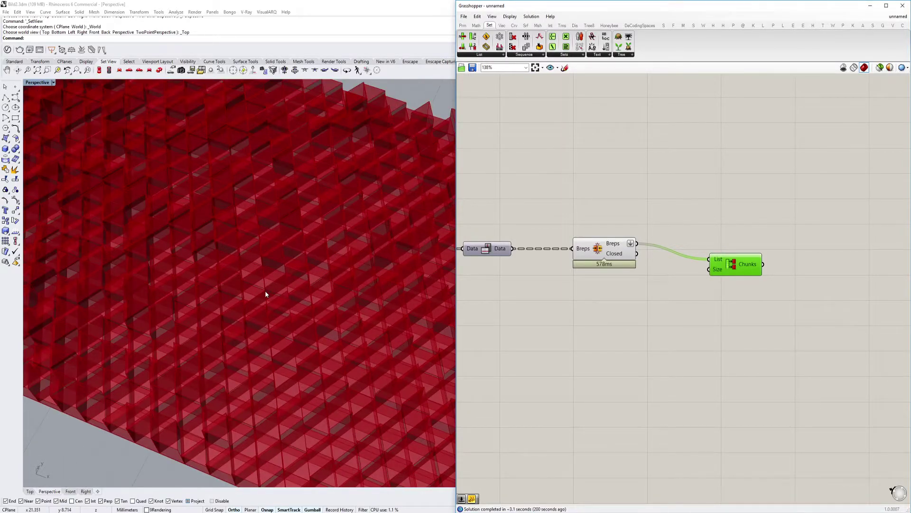
scroll(264, 294, "down", 5)
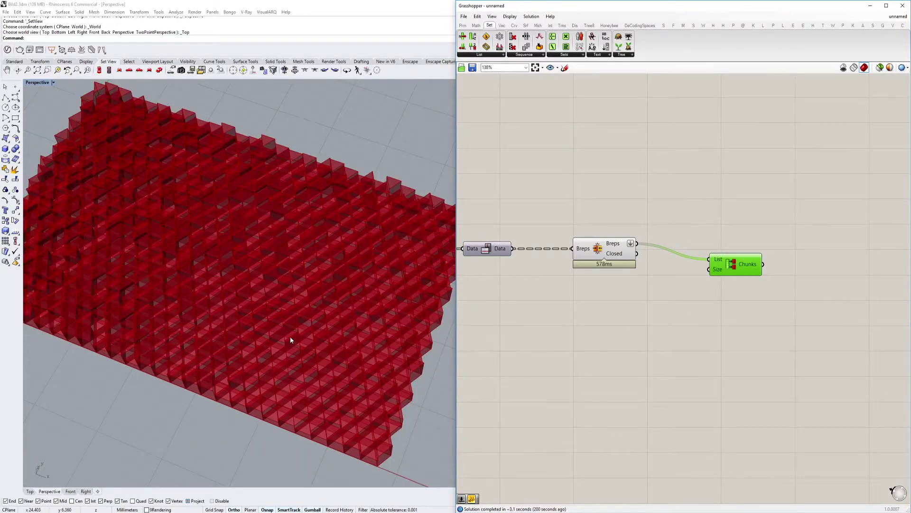
Add a Division component to the canvas below Brep Join
double_click(644, 323)
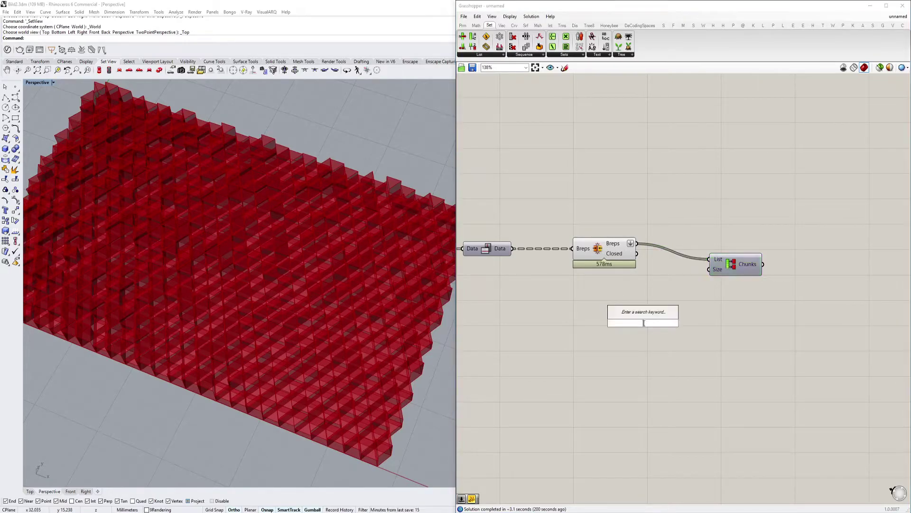
type("div")
key("Return")
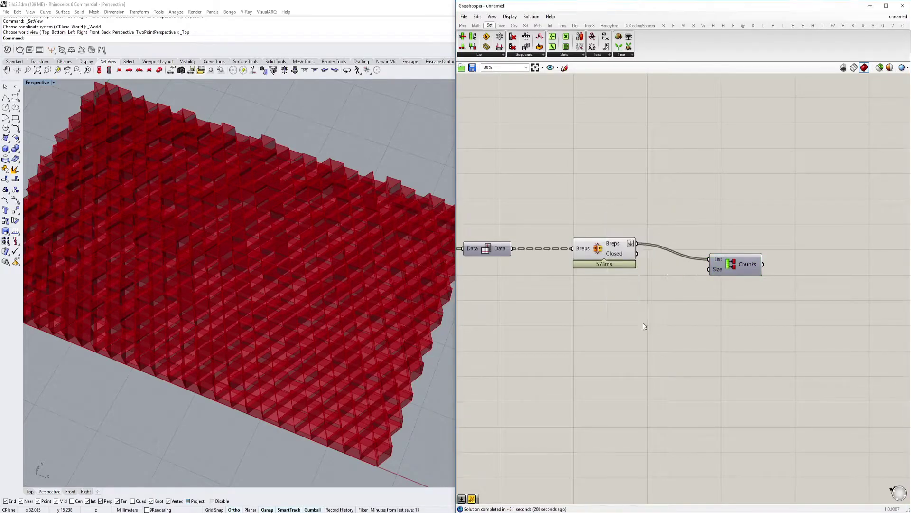
double_click(644, 326)
type("div")
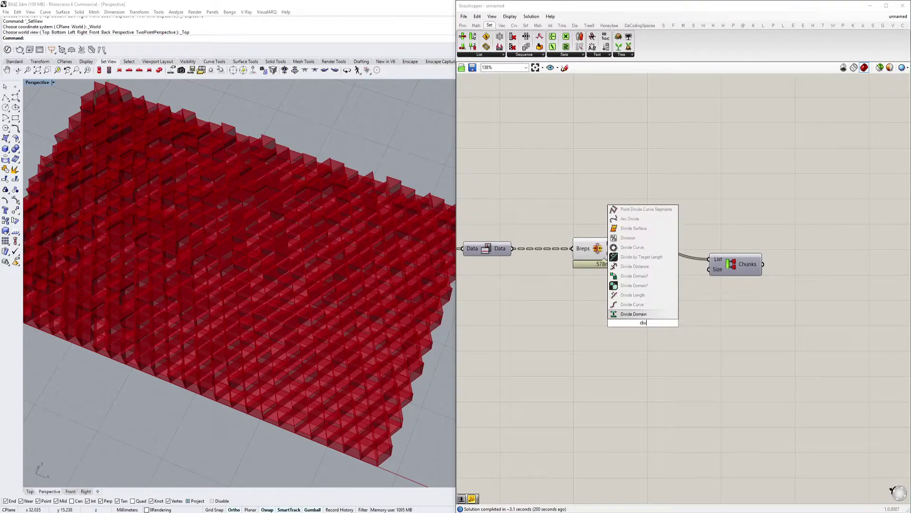
type("s")
key("BackSpace")
type("os")
key("BackSpace")
key("BackSpace")
type("is")
key("Return")
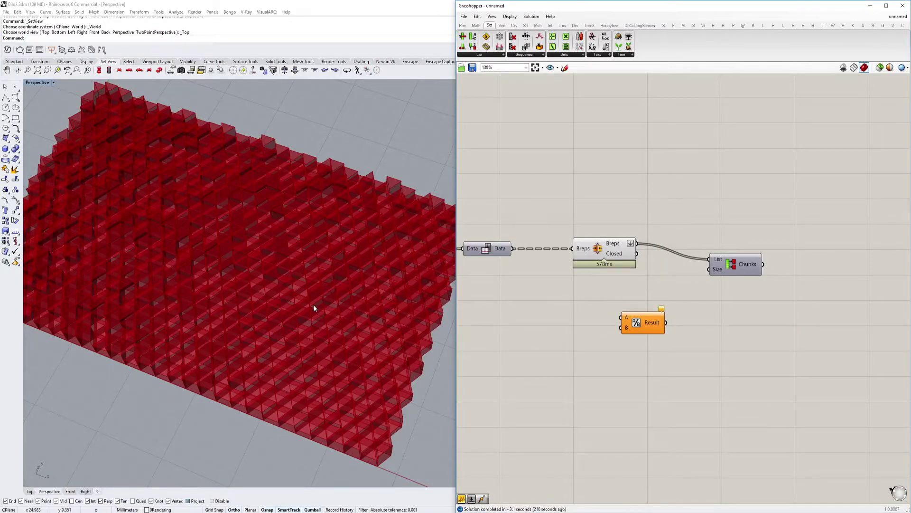
Wire the total block count from the upstream part of the definition into Division's A input
right_click_drag(618, 325, 736, 305)
left_click_drag(716, 307, 527, 355)
scroll(717, 308, "down", 6)
scroll(589, 342, "up", 4)
scroll(733, 361, "down", 2)
scroll(498, 366, "up", 2)
right_click_drag(812, 282, 484, 315)
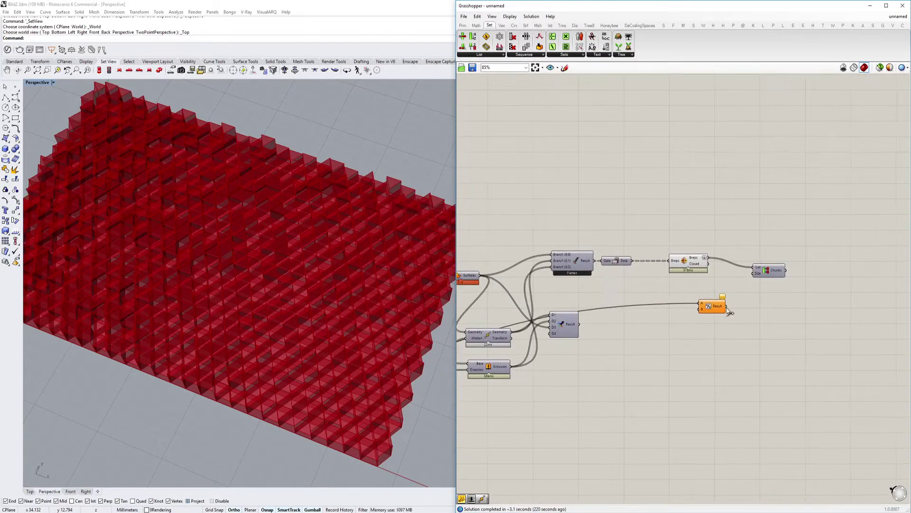
scroll(730, 312, "up", 4)
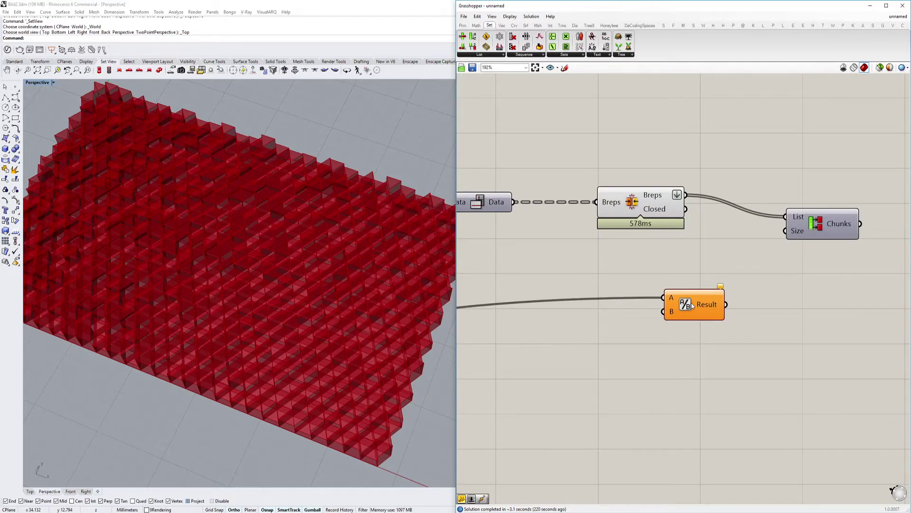
Create a number slider with the value 4 and connect it to Division's B input
left_click_drag(692, 306, 753, 312)
double_click(620, 343)
type("4")
key("Return")
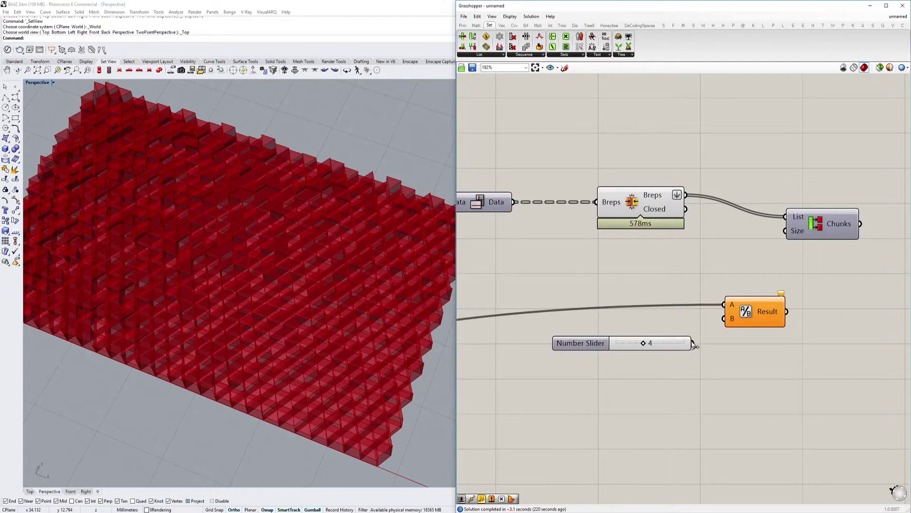
left_click_drag(693, 342, 725, 319)
mouse_move(779, 314)
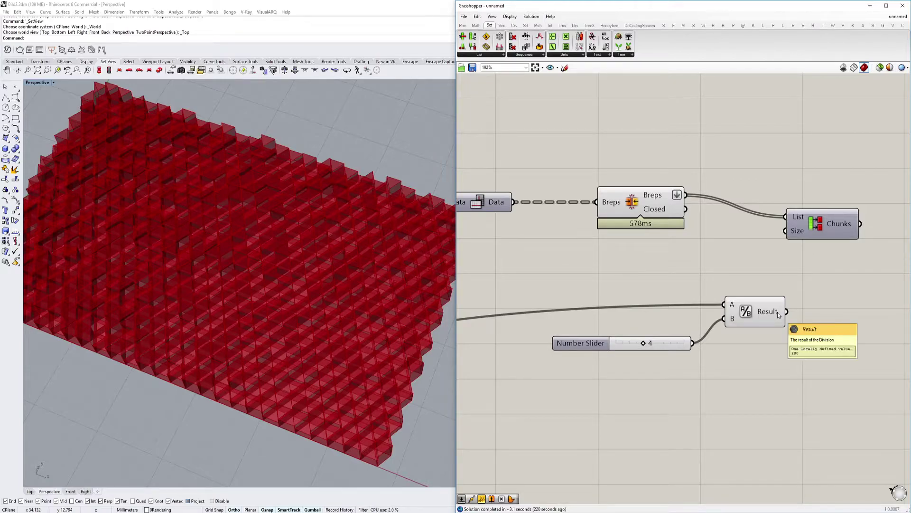
right_click_drag(779, 314, 759, 318)
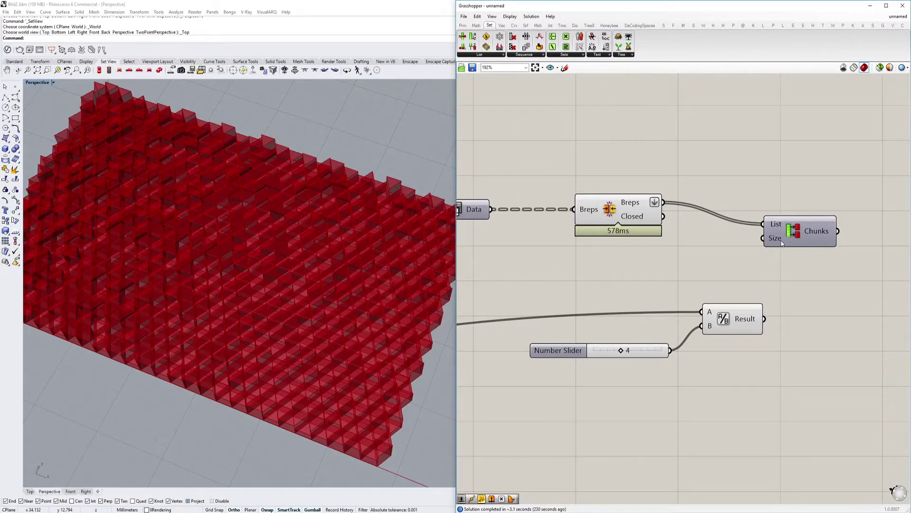
mouse_move(781, 243)
Rename the number slider feeding Division as "Amount of Groups"
right_click_drag(837, 263, 821, 270)
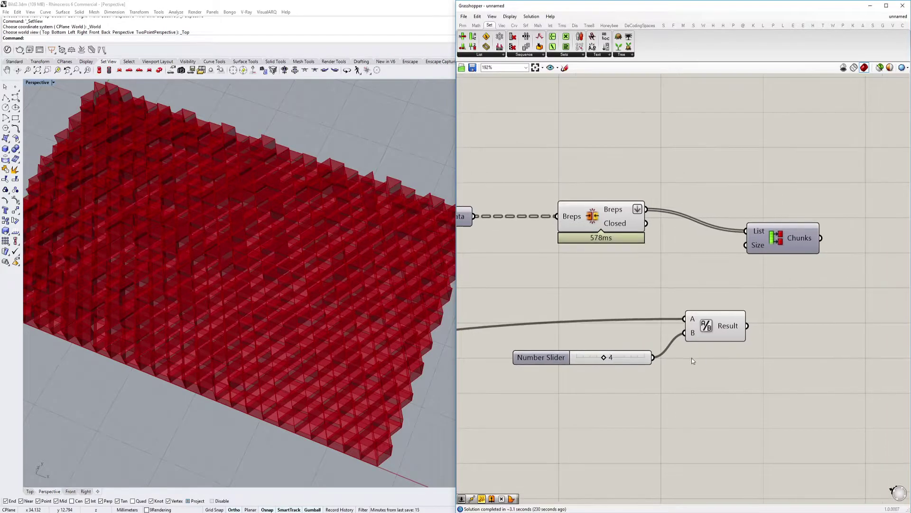
double_click(553, 361)
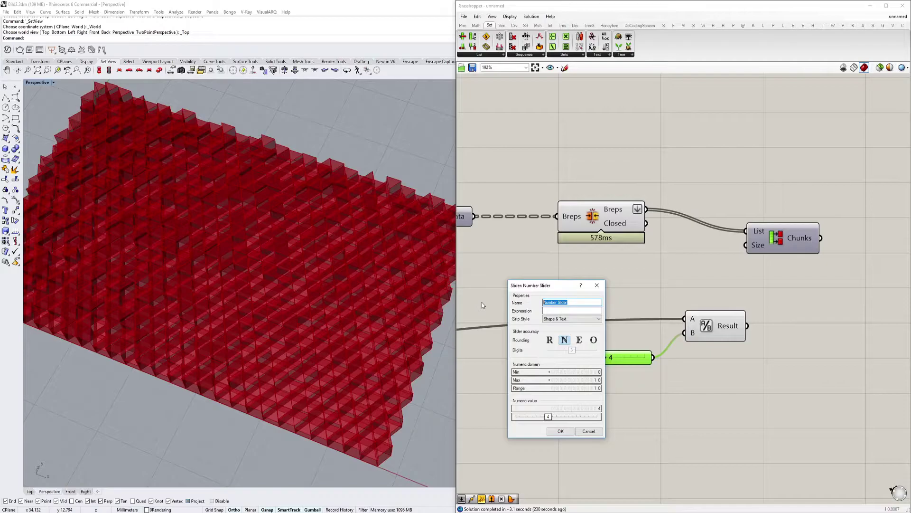
type("Amount of Groups")
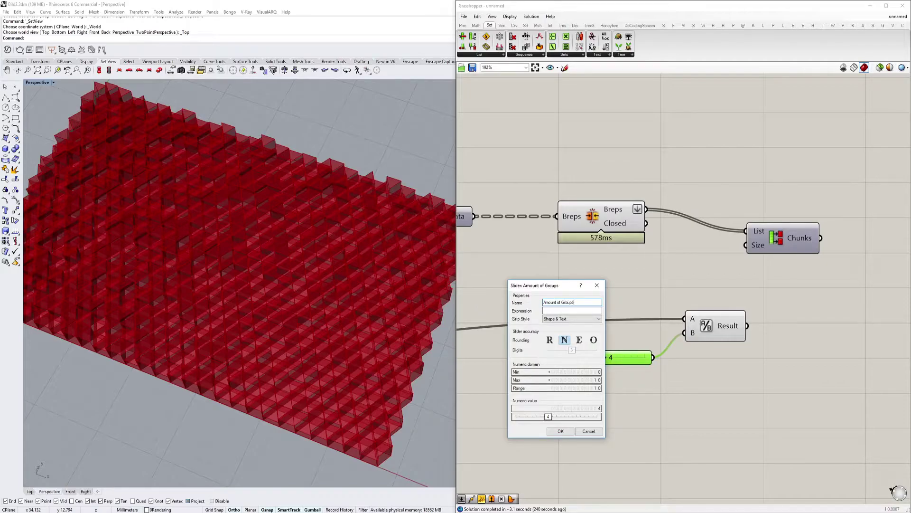
left_click(561, 431)
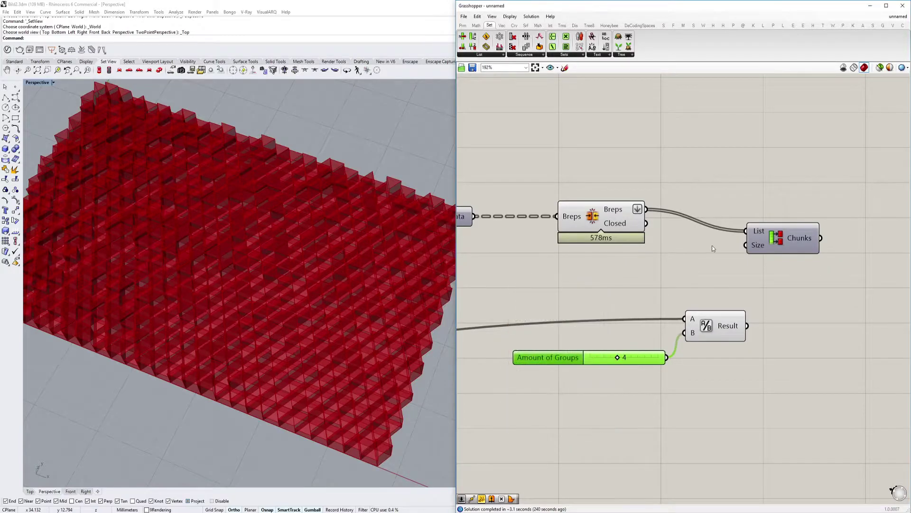
Connect Division's Result to the Size input of Partition List and inspect the Chunks output
left_click_drag(746, 325, 750, 253)
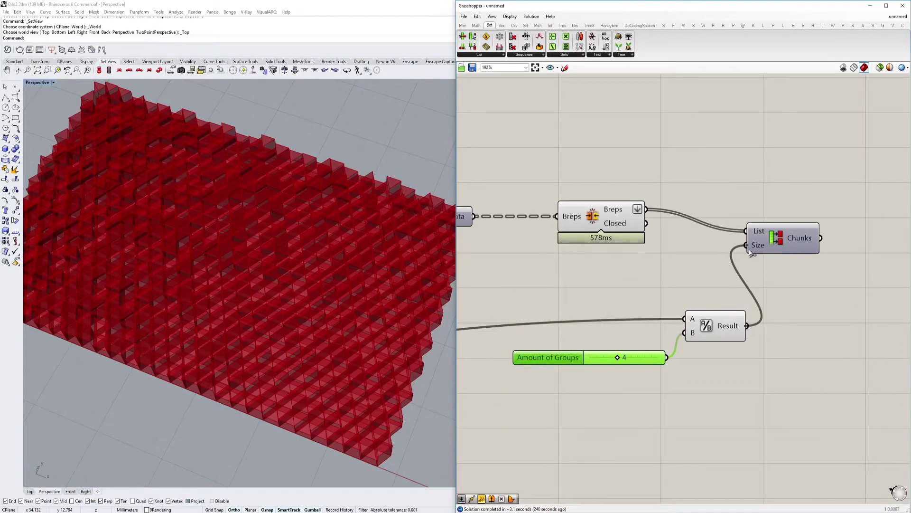
left_click(783, 237)
right_click_drag(808, 237, 753, 241)
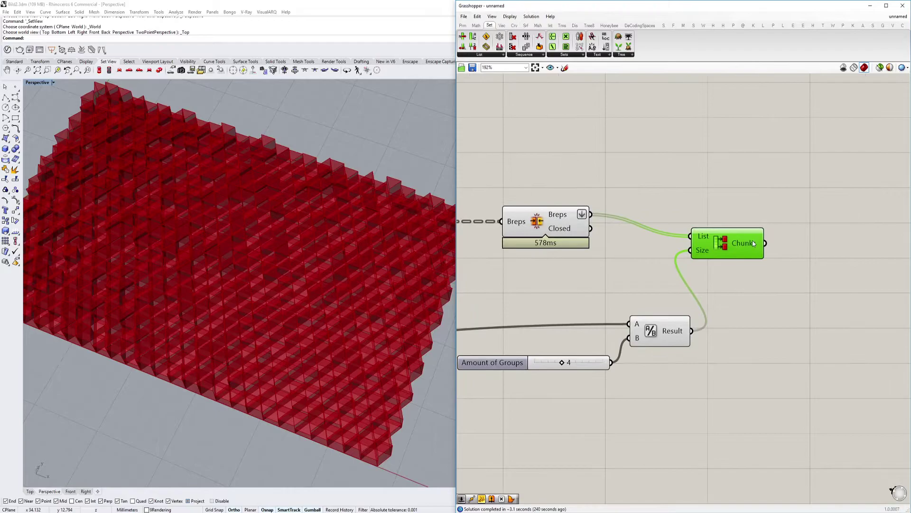
mouse_move(752, 241)
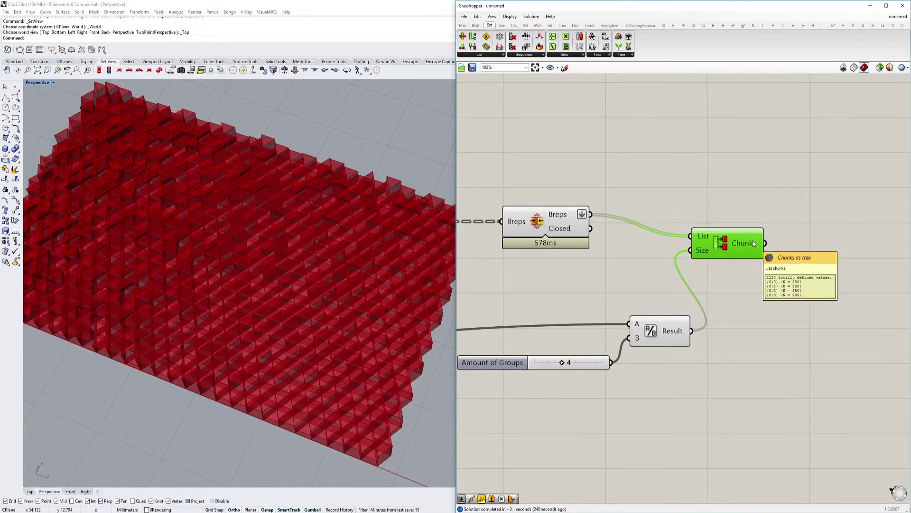
Add a panel after Partition List and connect the Chunks output to it
right_click_drag(788, 283, 763, 289)
double_click(772, 288)
type("pane")
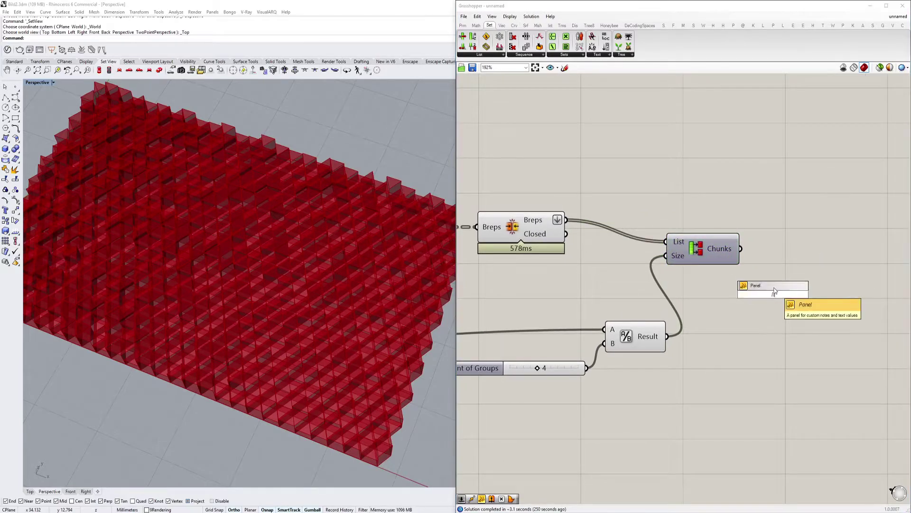
key("Return")
left_click(780, 288)
left_click_drag(780, 291, 823, 270)
left_click_drag(742, 249, 763, 273)
right_click_drag(817, 298, 785, 269)
left_click_drag(786, 267, 854, 276)
Add a Param Viewer fed by the Chunks output and move the panel below it to make room
double_click(761, 168)
key("Escape")
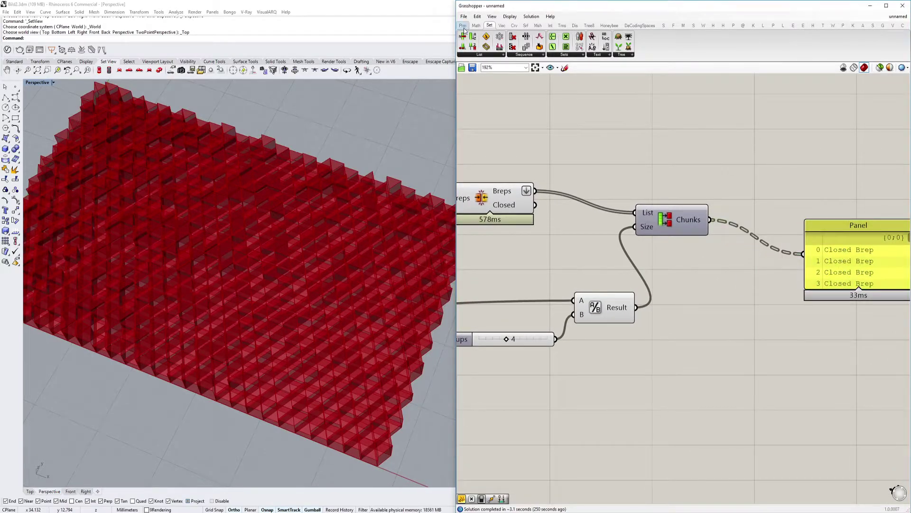
left_click(464, 25)
left_click(635, 54)
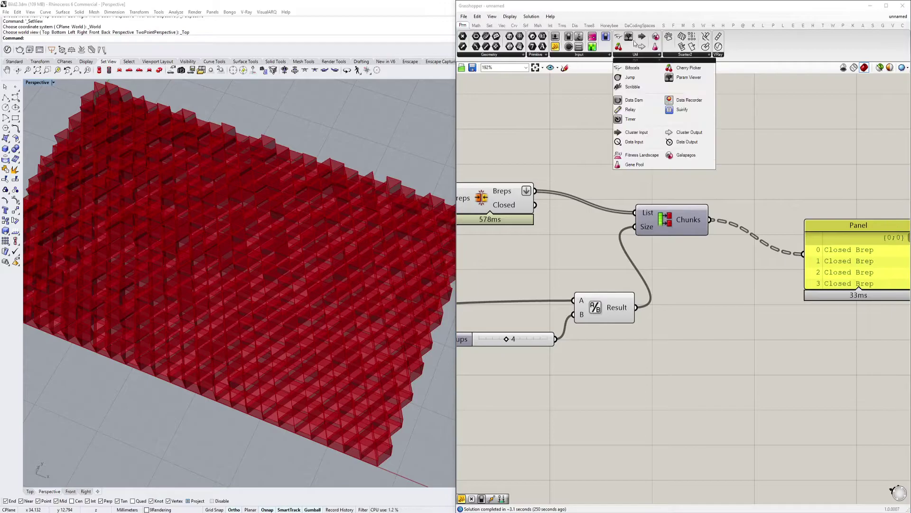
left_click_drag(684, 77, 781, 168)
left_click_drag(709, 219, 723, 159)
right_click_drag(845, 176, 787, 161)
left_click_drag(799, 173, 843, 202)
right_click_drag(593, 270, 647, 284)
left_click_drag(805, 251, 821, 311)
right_click_drag(645, 292, 709, 288)
right_click_drag(641, 332, 606, 328)
Set the Amount of Groups slider to 6 and check the branch structure in the Param Viewer
right_click_drag(537, 331, 578, 335)
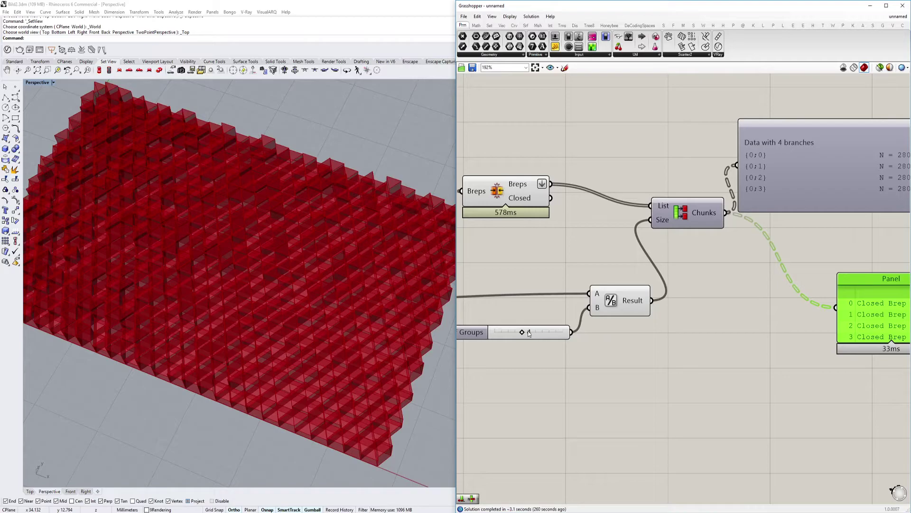
left_click_drag(529, 332, 543, 332)
right_click_drag(650, 302, 592, 304)
left_click_drag(715, 210, 714, 259)
right_click_drag(499, 323, 622, 265)
left_click_drag(609, 278, 601, 276)
right_click_drag(602, 276, 524, 298)
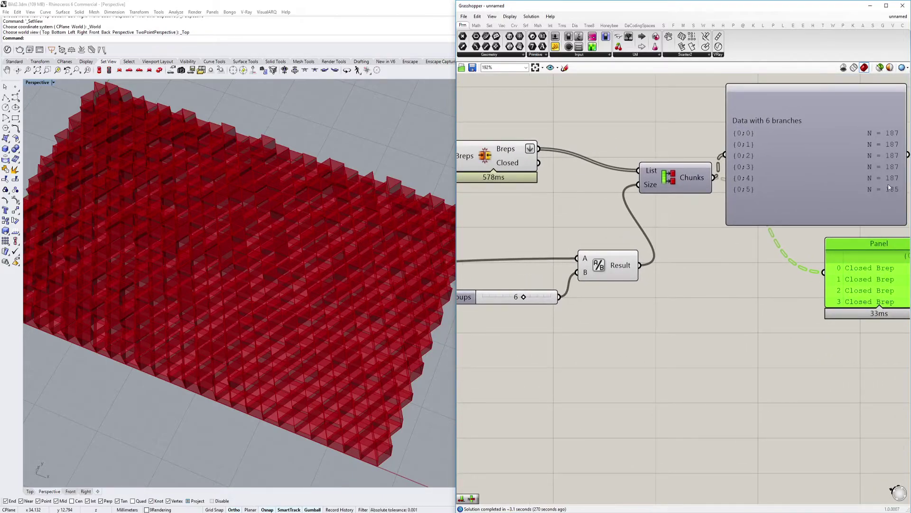
right_click_drag(896, 192, 858, 219)
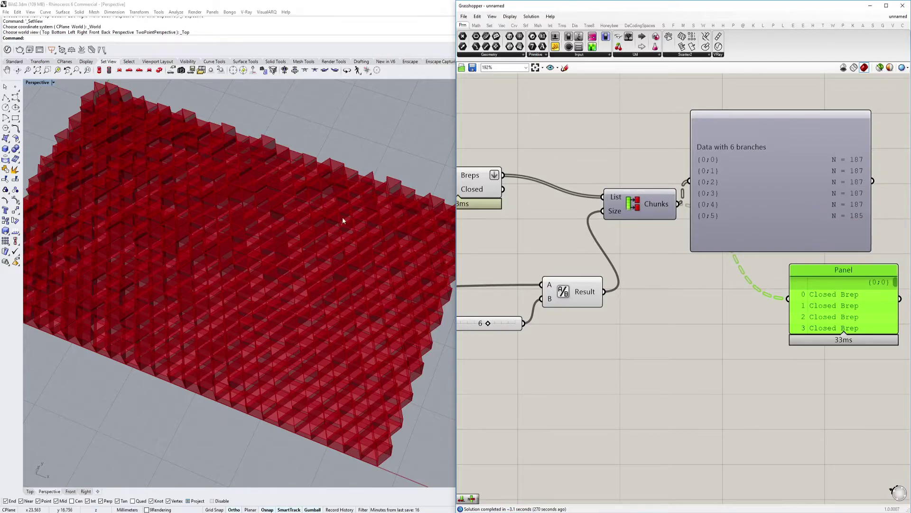
Delete the Param Viewer connected to the Chunks output
left_click(756, 166)
right_click_drag(756, 165, 732, 192)
key("Delete")
Add a Group component and connect the Chunks output to its Objects input
double_click(732, 192)
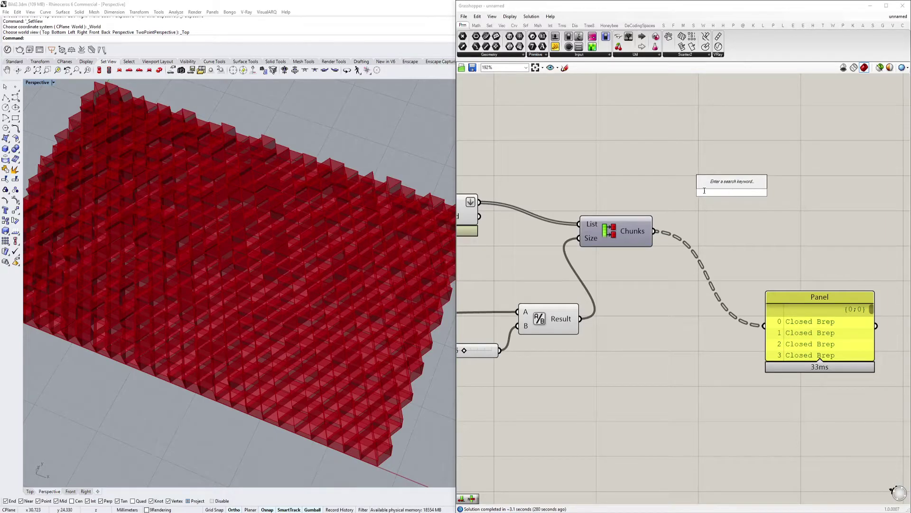
type("group")
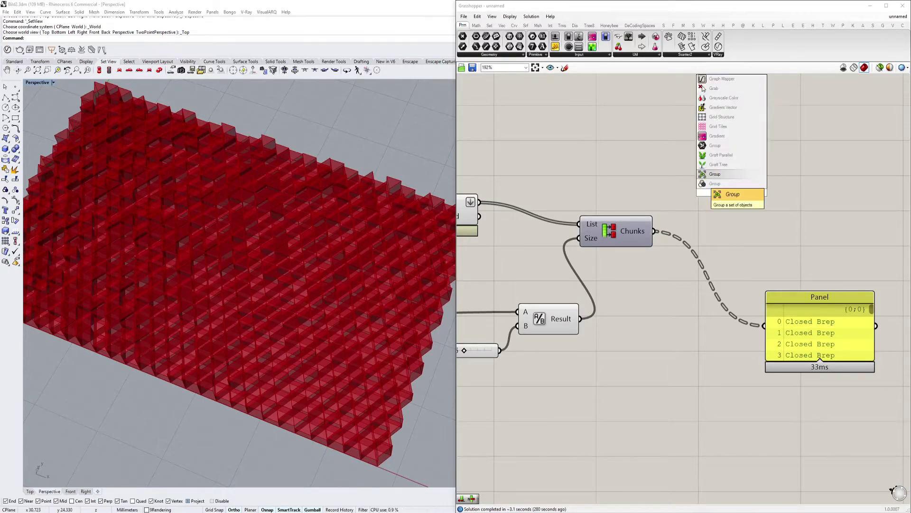
left_click(725, 176)
left_click_drag(656, 232, 691, 193)
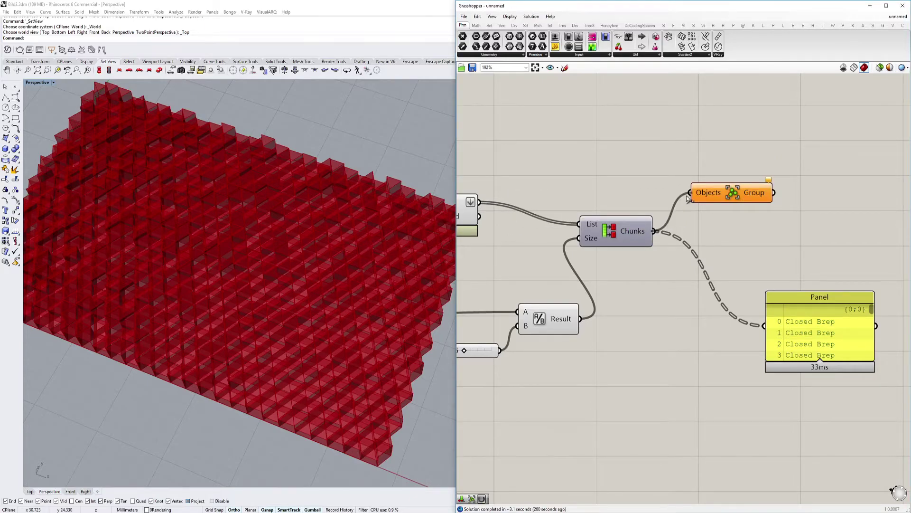
Bake the Group component's geometry to the Default layer
right_click(723, 194)
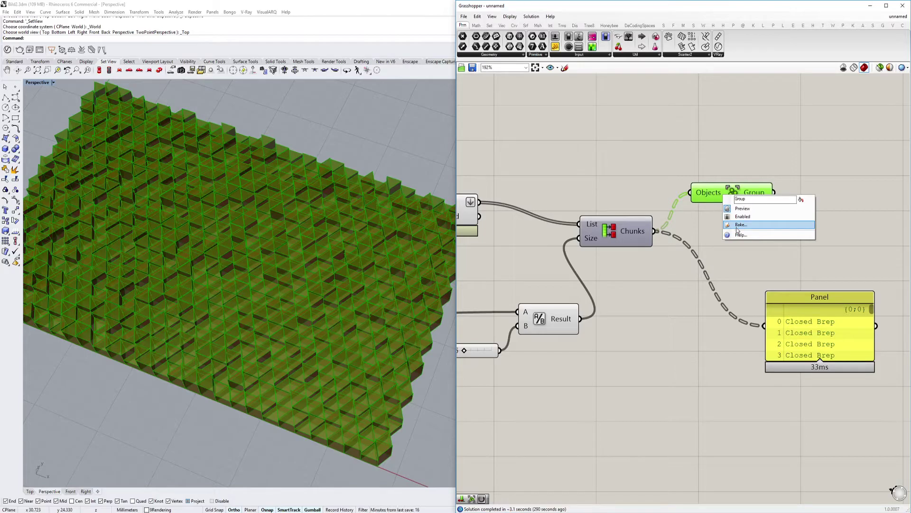
left_click(737, 227)
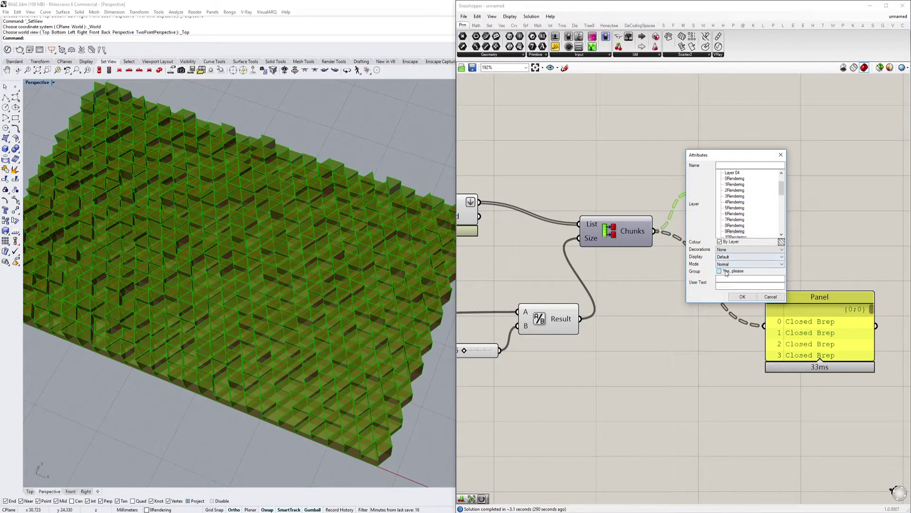
scroll(739, 191, "up", 2)
left_click(731, 173)
left_click(743, 297)
Select the baked groups one by one across the wall to examine how the blocks are divided
left_click(396, 264)
left_click(335, 240)
left_click(269, 217)
left_click(222, 205)
left_click(152, 172)
left_click(91, 148)
left_click(131, 196)
left_click(185, 233)
left_click(230, 264)
left_click(307, 289)
left_click(370, 311)
scroll(333, 271, "down", 5)
scroll(332, 266, "up", 5)
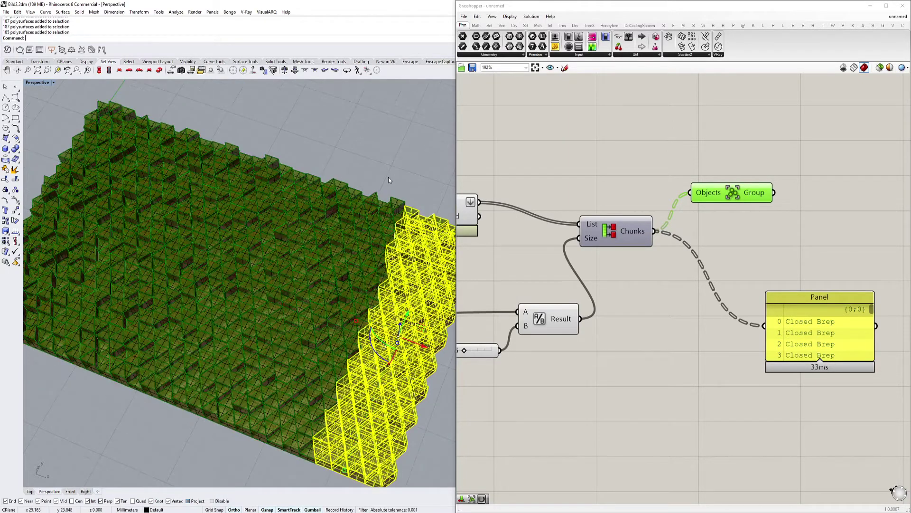
scroll(388, 180, "down", 5)
Delete all the baked block groups from the Rhino model
key("Escape")
key("ctrl+a")
key("Delete")
Move the Group component farther from Partition List, then add a Jitter component with Brep Join's flattened Breps as its List input
right_click_drag(780, 199, 697, 210)
left_click_drag(625, 204, 687, 209)
right_click_drag(537, 233, 673, 251)
mouse_move(676, 224)
double_click(620, 200)
type("j")
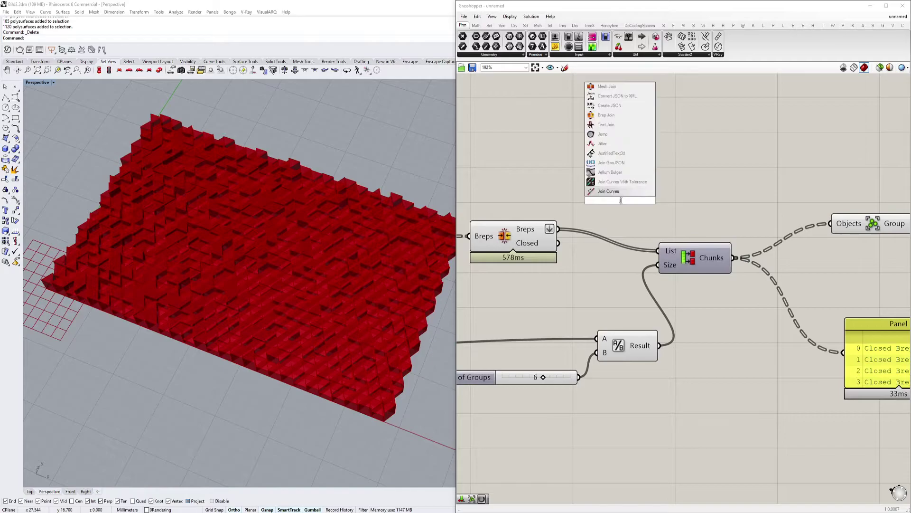
type("itter")
key("Return")
left_click_drag(558, 229, 612, 208)
Create a decimal number slider for the Jitter input of the Jitter component and set it to 0.86
double_click(495, 166)
type("1.")
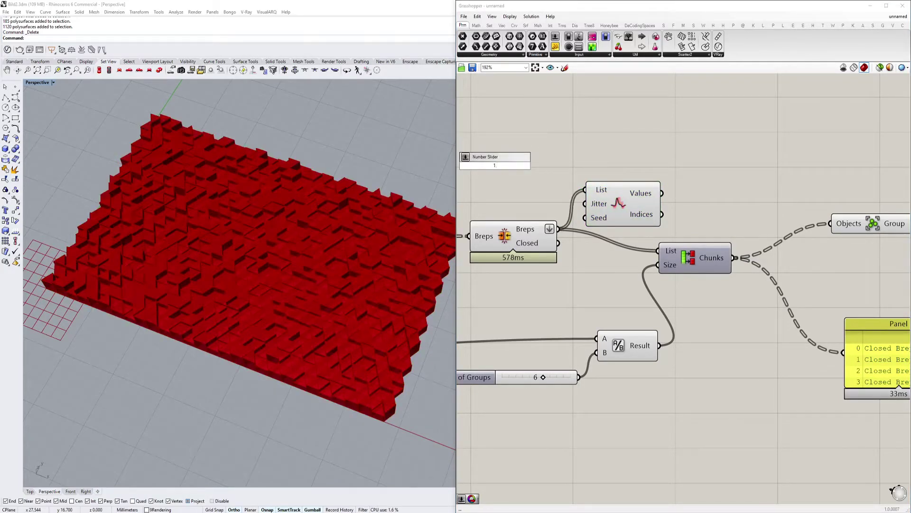
key("Return")
left_click_drag(566, 165, 585, 203)
left_click_drag(558, 167, 548, 167)
Feed Jitter's Values output into Partition List's List input, then bake the Group component's geometry onto the Default layer
right_click_drag(578, 182, 548, 189)
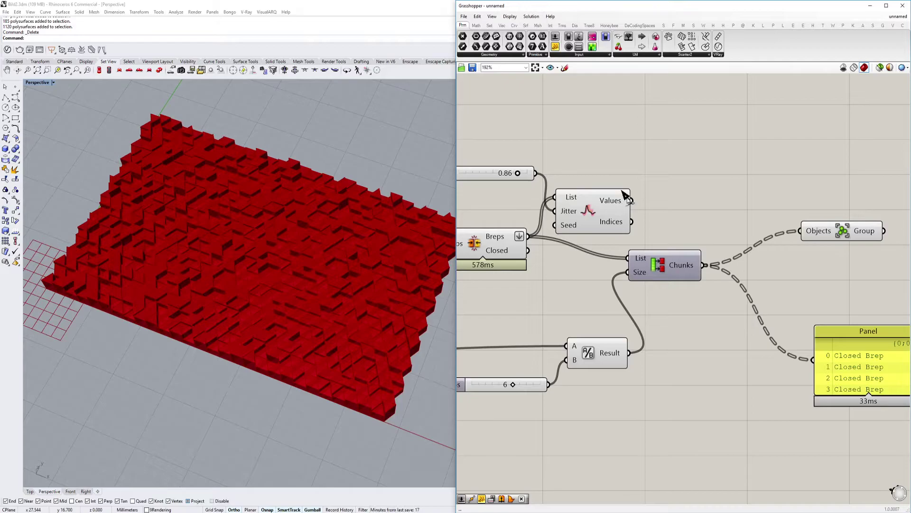
right_click_drag(633, 260, 523, 257)
right_click(727, 228)
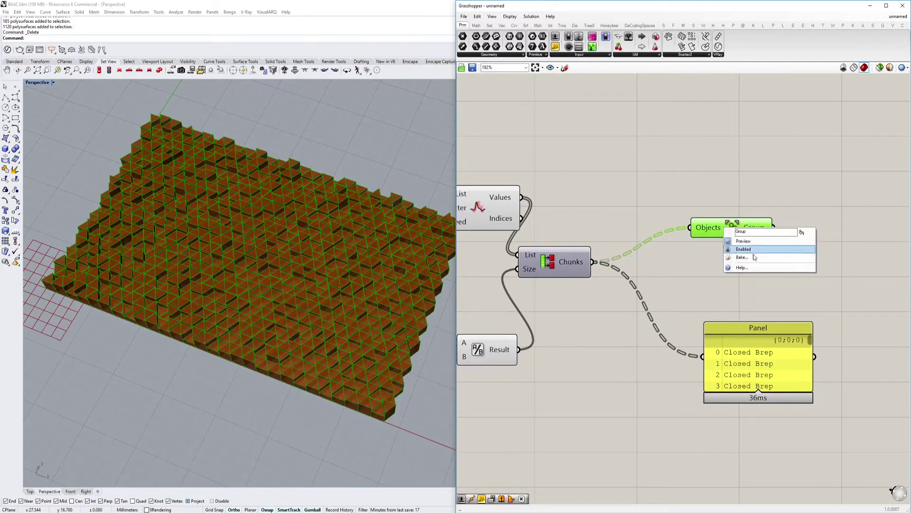
left_click(751, 257)
scroll(757, 243, "up", 2)
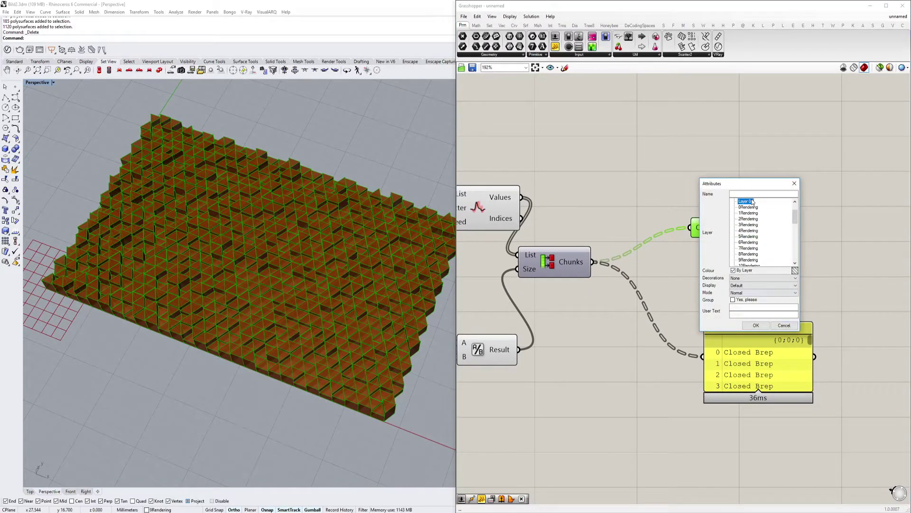
left_click(734, 300)
left_click(739, 301)
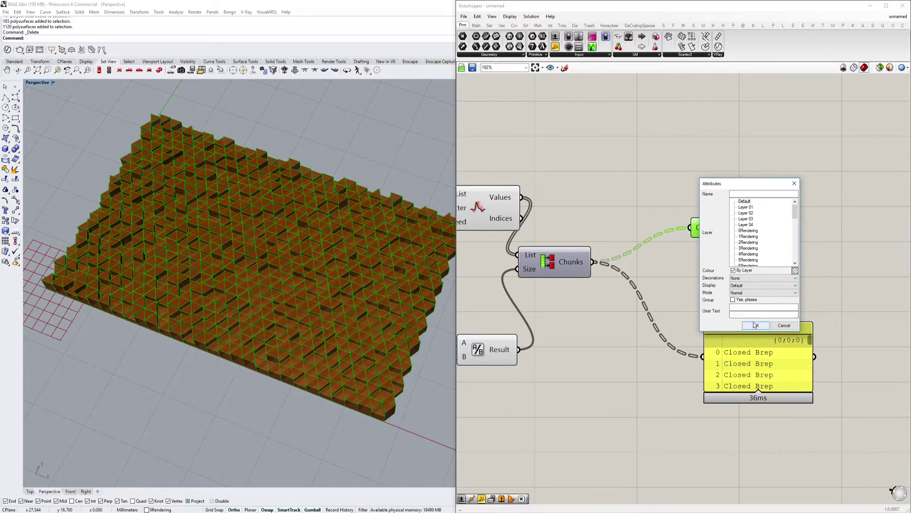
left_click(756, 325)
Select baked groups at several spots on the wall to examine how the jittered blocks are distributed, leaving none selected
left_click(201, 164)
left_click(230, 185)
left_click(295, 187)
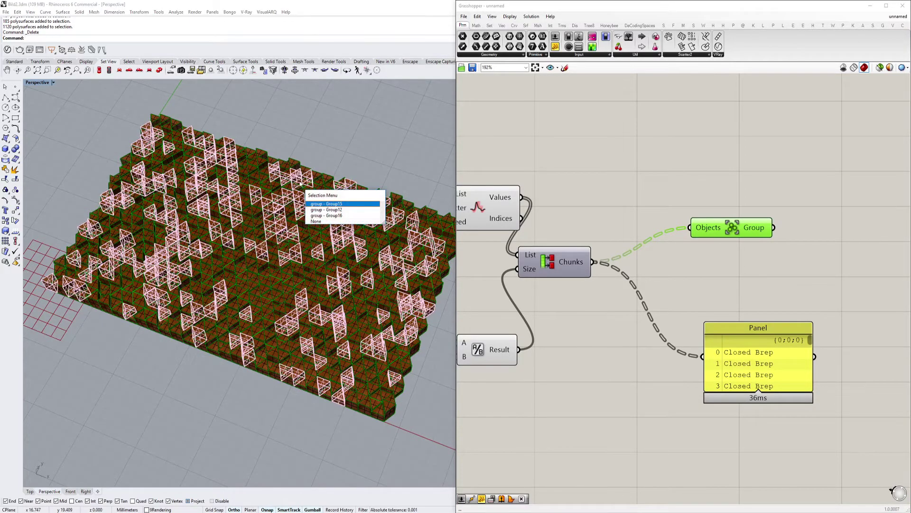
left_click(363, 181)
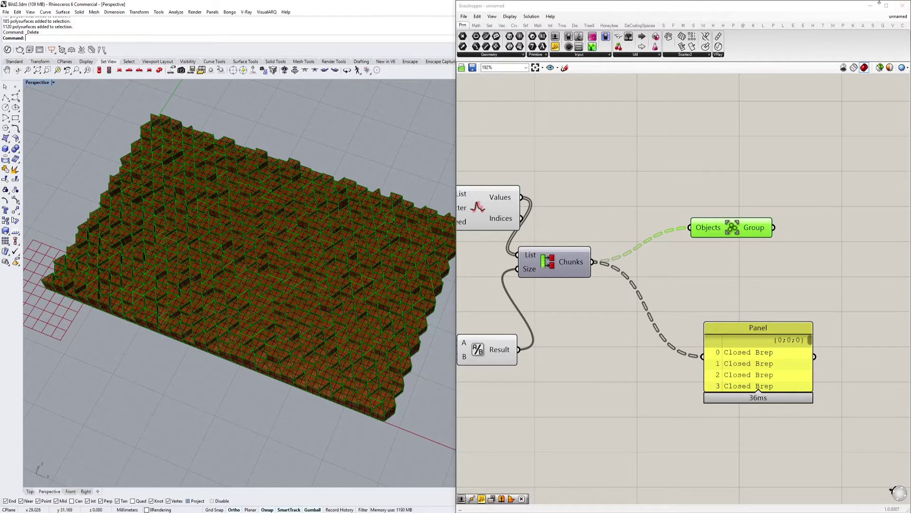
Switch to Windows Photo Viewer, examine the reference rendering 01.tif for block colours, textures and perspective, and close the image
left_click(286, 512)
left_click(315, 509)
scroll(389, 281, "down", 3)
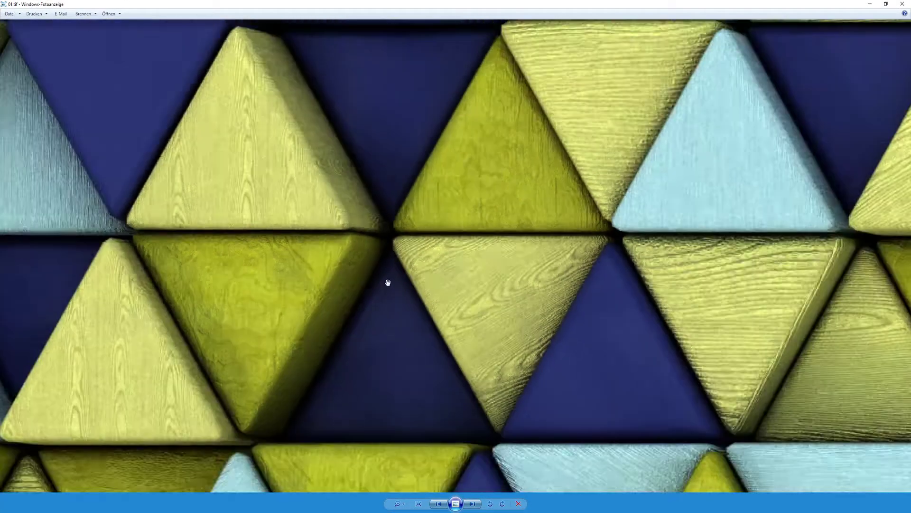
scroll(300, 223, "up", 4)
scroll(412, 247, "up", 2)
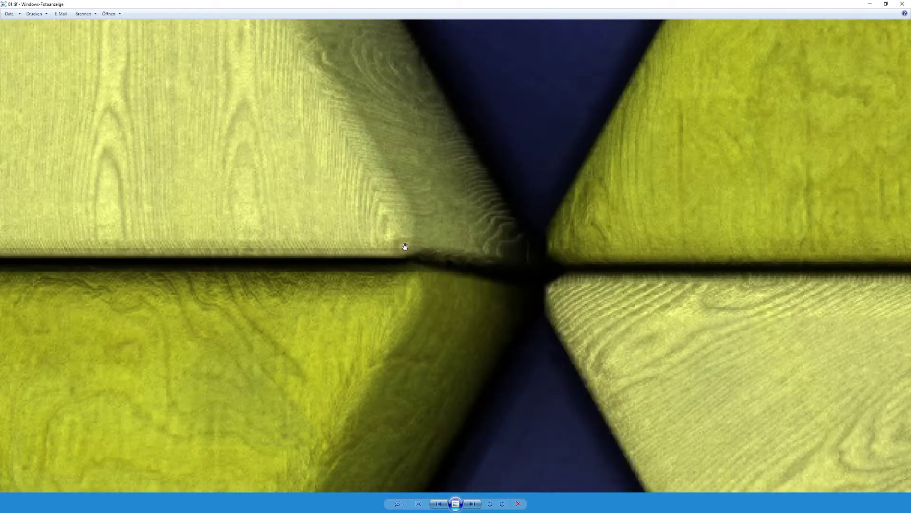
scroll(563, 266, "down", 5)
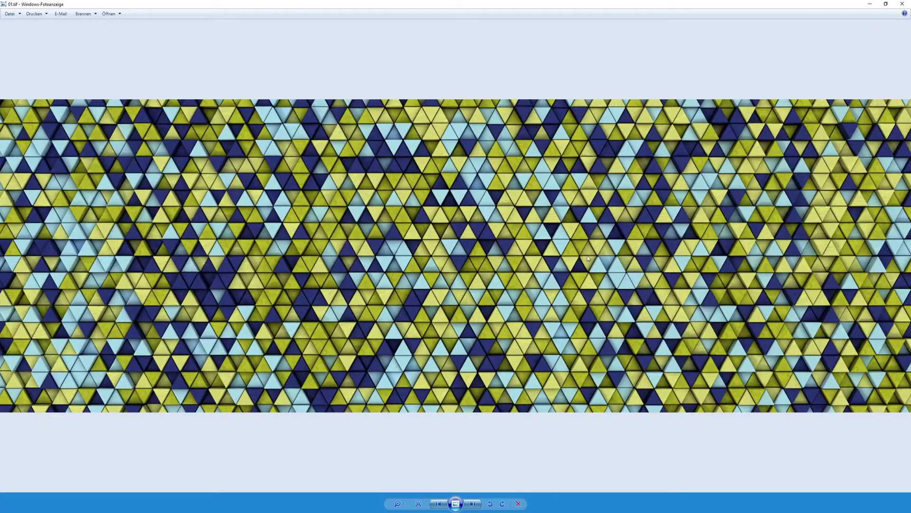
scroll(493, 256, "up", 3)
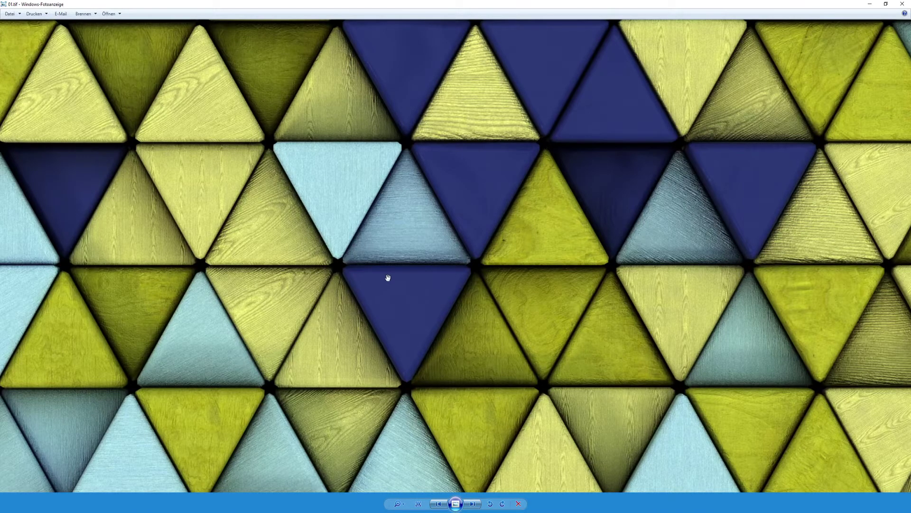
scroll(387, 278, "down", 4)
scroll(789, 266, "up", 4)
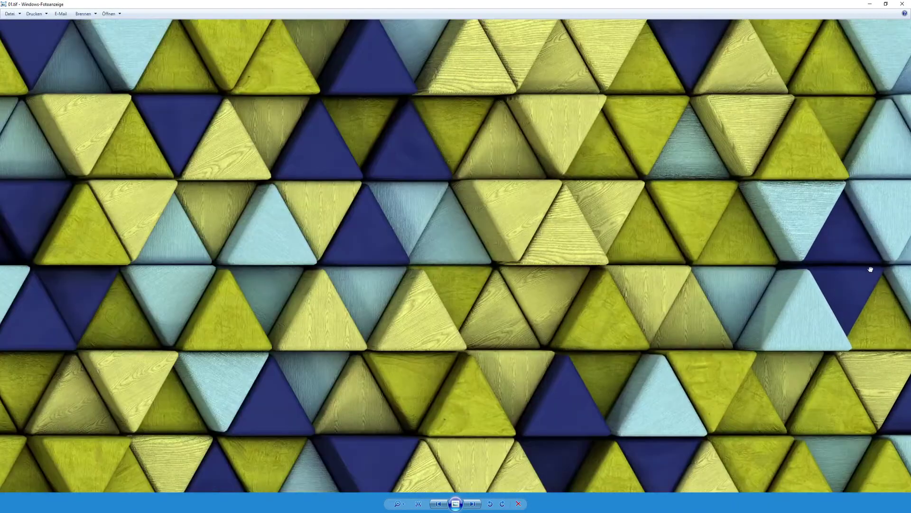
scroll(789, 266, "down", 3)
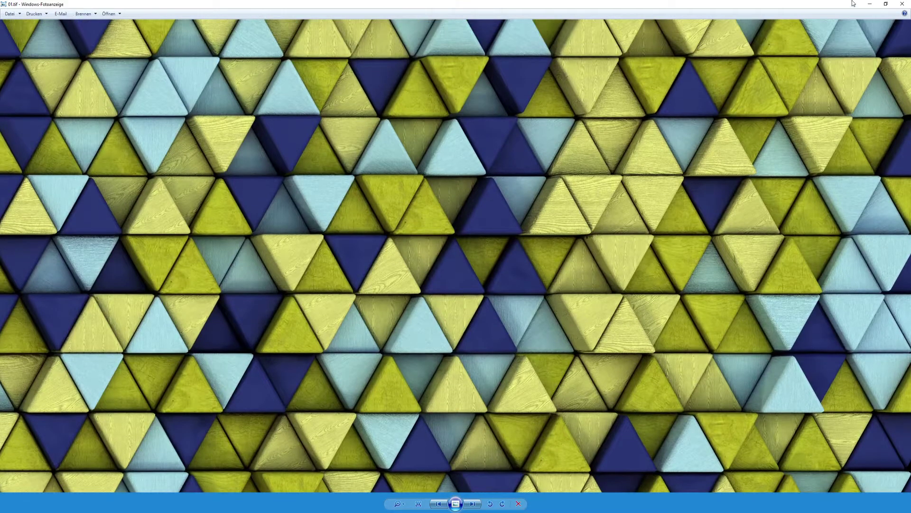
left_click(908, 4)
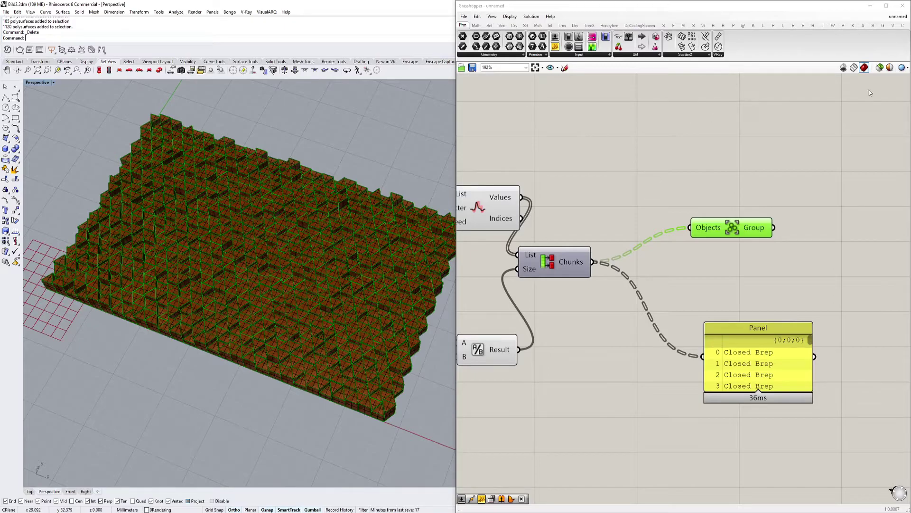
Turn off the Grasshopper geometry preview, minimize its window and show the baked wall in Rhino's Top view
left_click(844, 68)
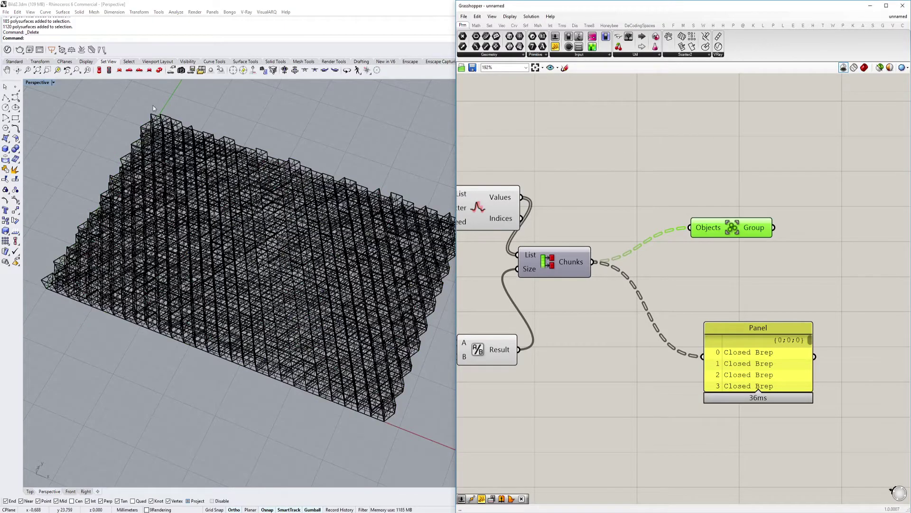
left_click(870, 5)
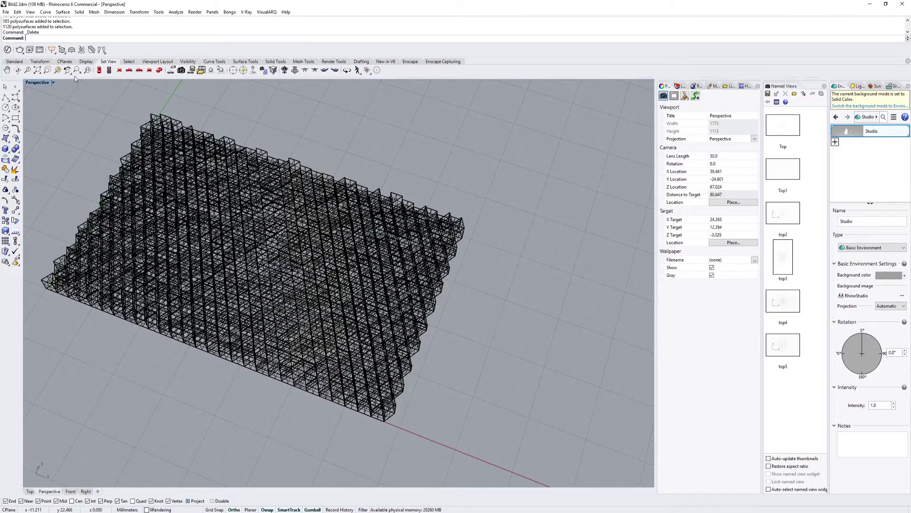
double_click(34, 84)
double_click(32, 83)
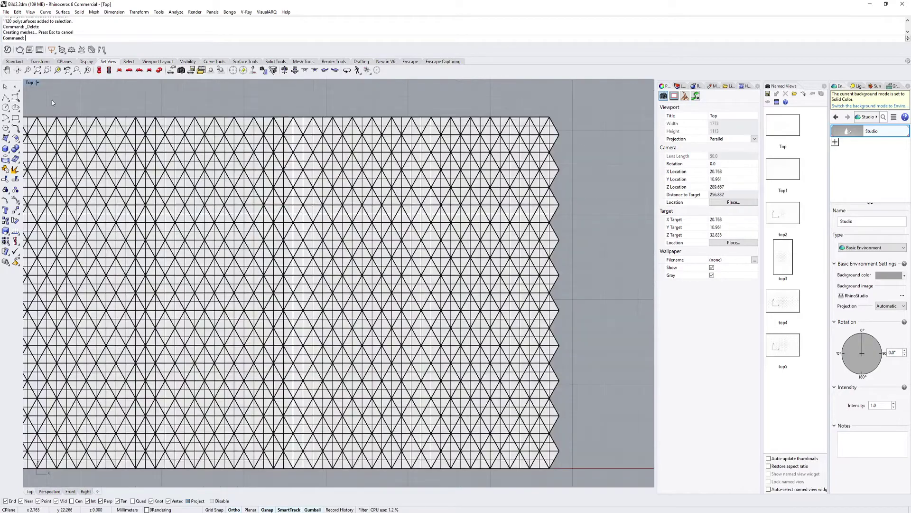
Change the Top viewport's projection to two-point perspective and frame the triangular wall so it fills the view
right_click_drag(359, 209, 272, 184)
scroll(272, 184, "up", 3)
scroll(409, 291, "down", 3)
right_click_drag(409, 290, 397, 288)
scroll(397, 291, "up", 3)
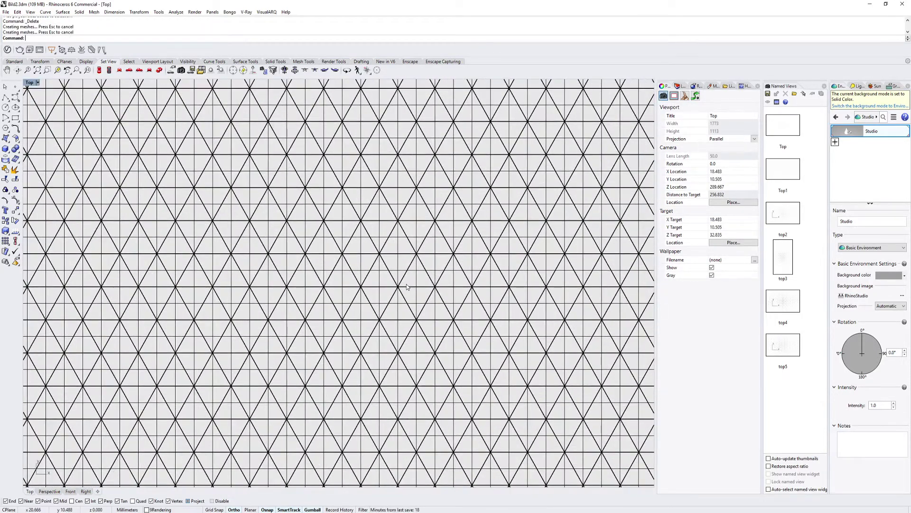
scroll(406, 286, "down", 3)
scroll(407, 287, "up", 2)
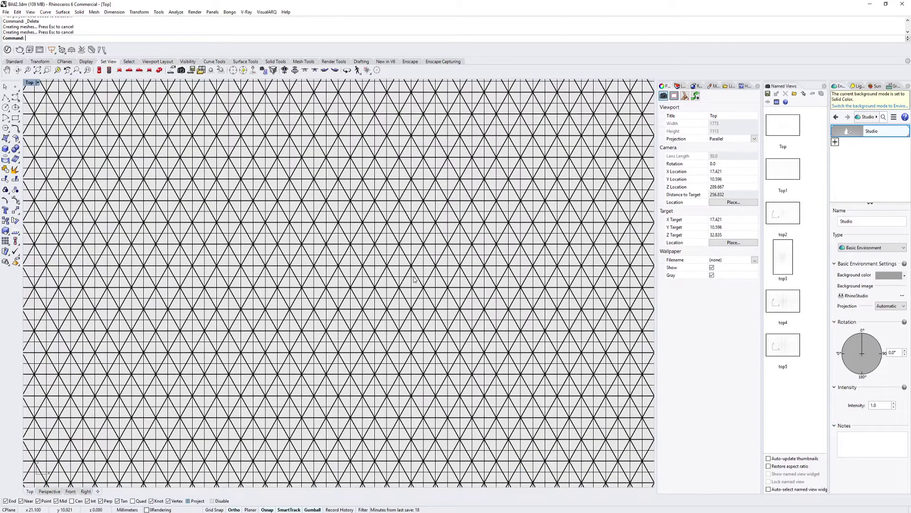
left_click(220, 71)
scroll(338, 277, "up", 6)
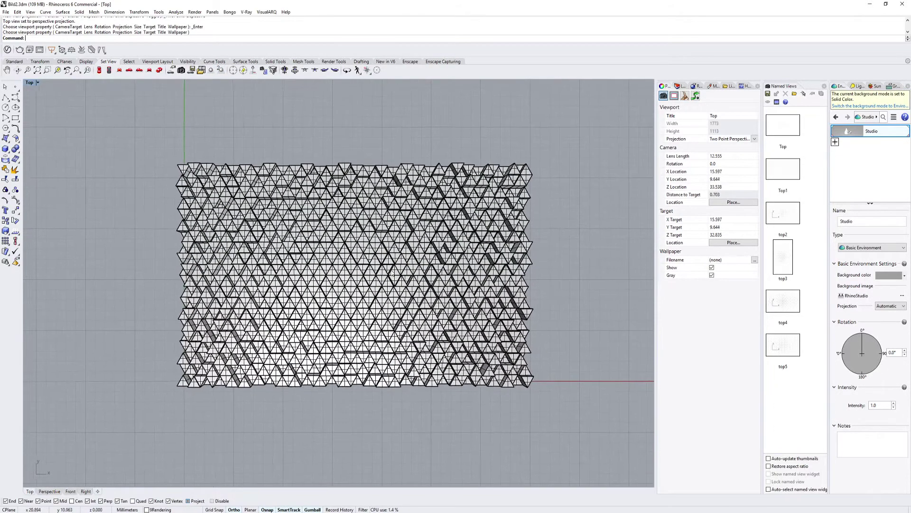
scroll(355, 276, "up", 5)
scroll(355, 276, "down", 8)
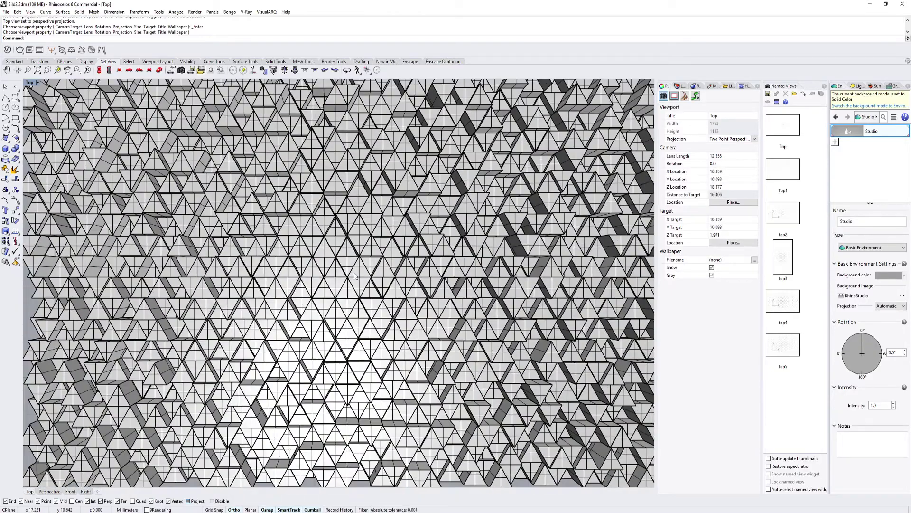
scroll(352, 285, "up", 5)
right_click_drag(353, 287, 348, 291, "shift")
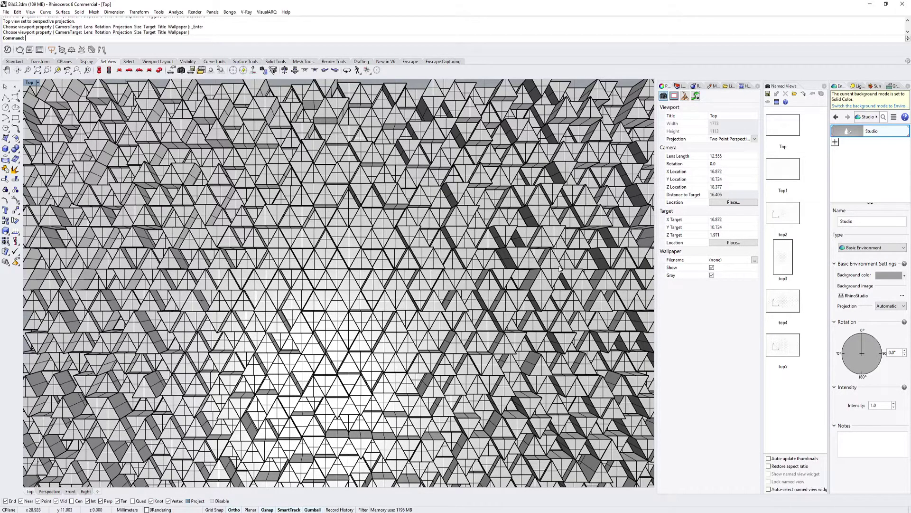
Try a camera lens length of 5 in the Top viewport and examine the perspective distortion of the blocks
left_click(731, 156)
type("5")
key("Return")
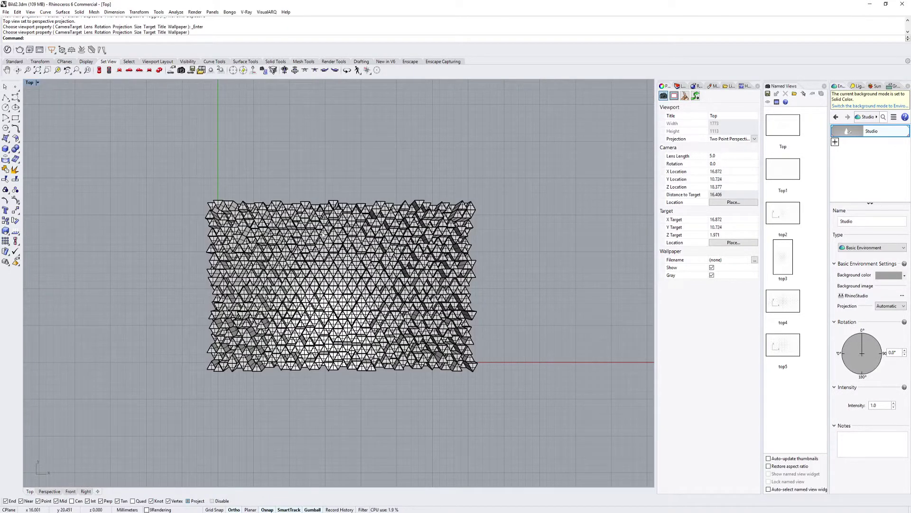
scroll(287, 280, "up", 5)
left_click(29, 84)
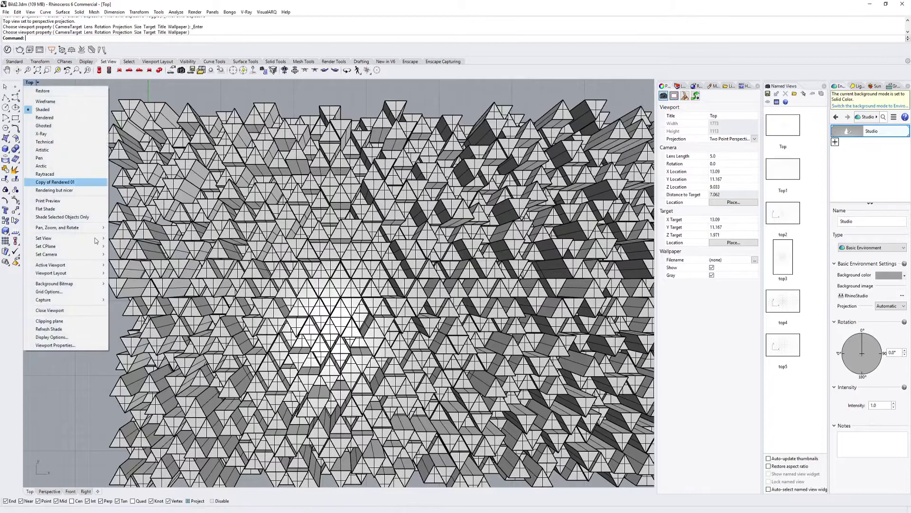
left_click(61, 346)
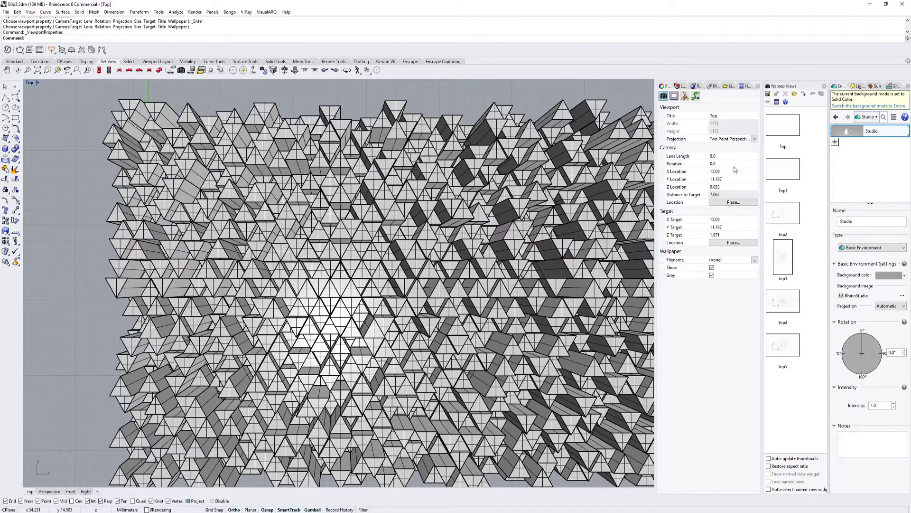
right_click_drag(588, 224, 490, 193, "shift")
scroll(347, 259, "up", 4)
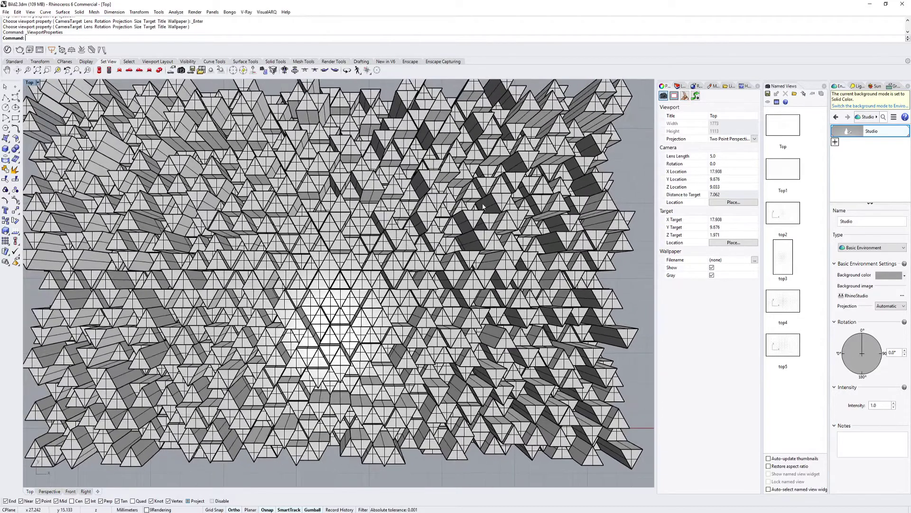
scroll(346, 259, "down", 2)
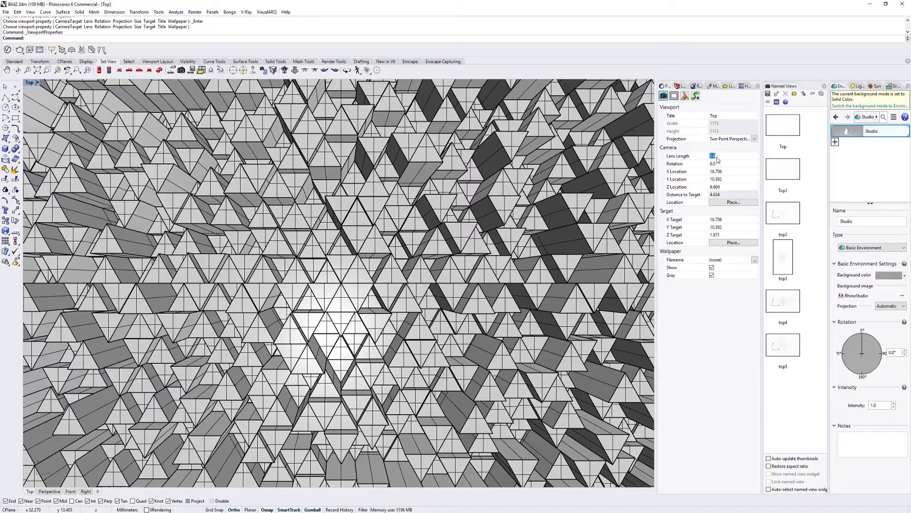
Set the Top viewport's camera lens length to 50 and reframe the blocks to fill the view
key("Return")
scroll(392, 287, "down", 10)
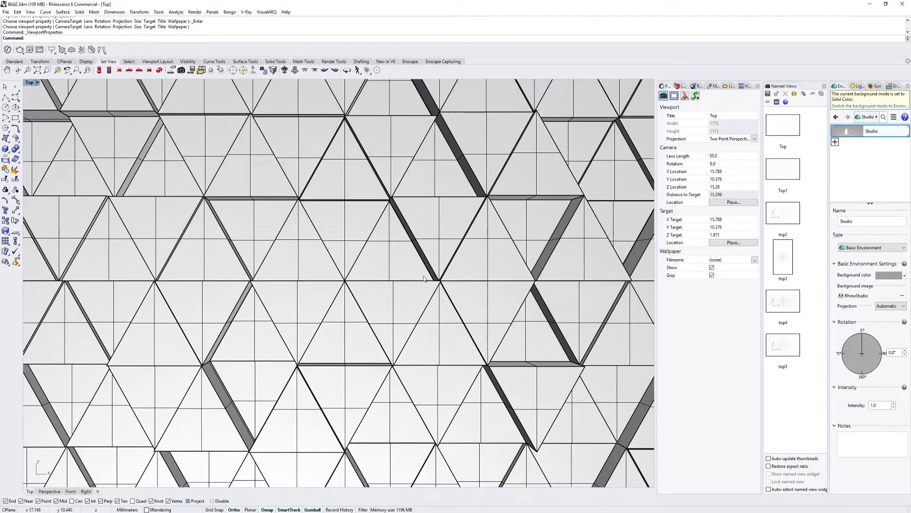
scroll(392, 286, "down", 8)
scroll(400, 283, "up", 5)
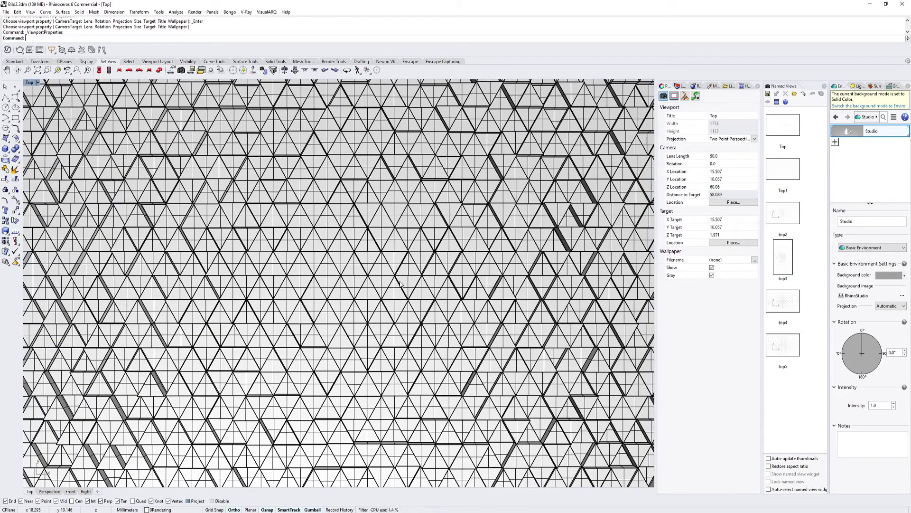
right_click_drag(422, 295, 410, 292, "shift")
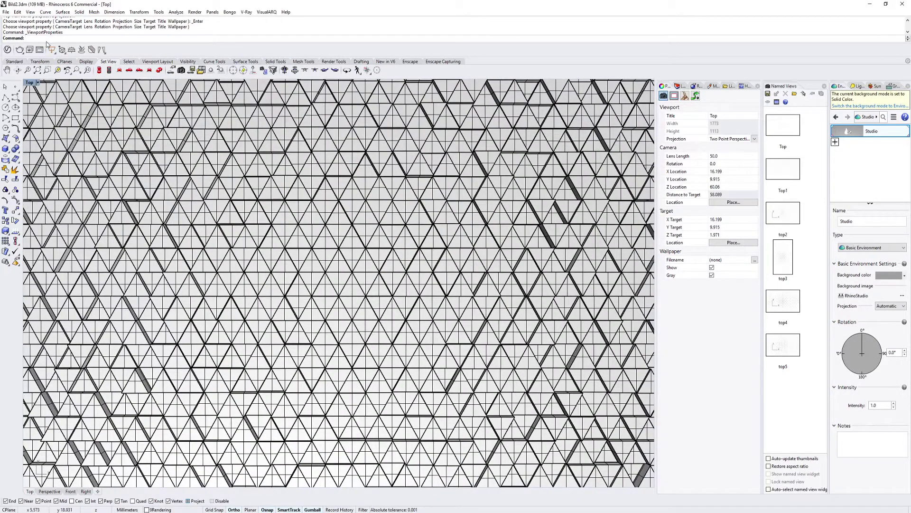
Switch the Top viewport to the Rendered display mode and clear the block selection
left_click(451, 219)
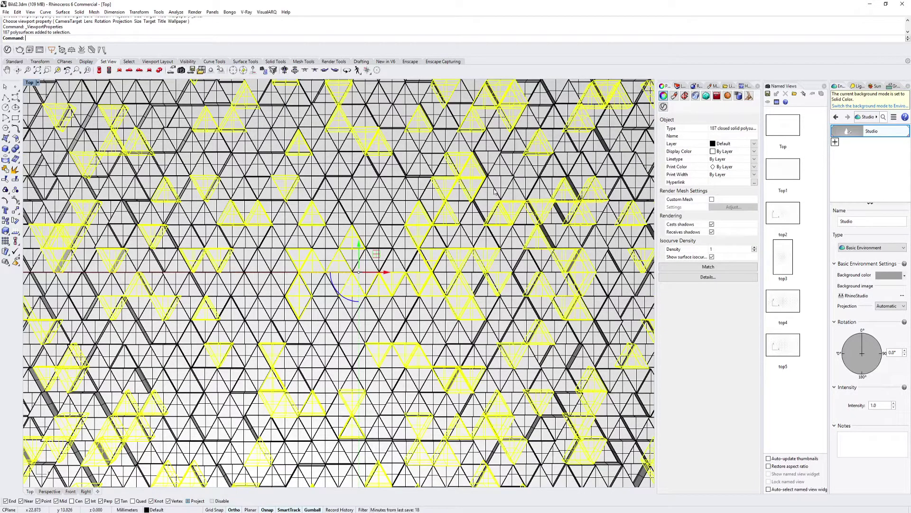
left_click(35, 83)
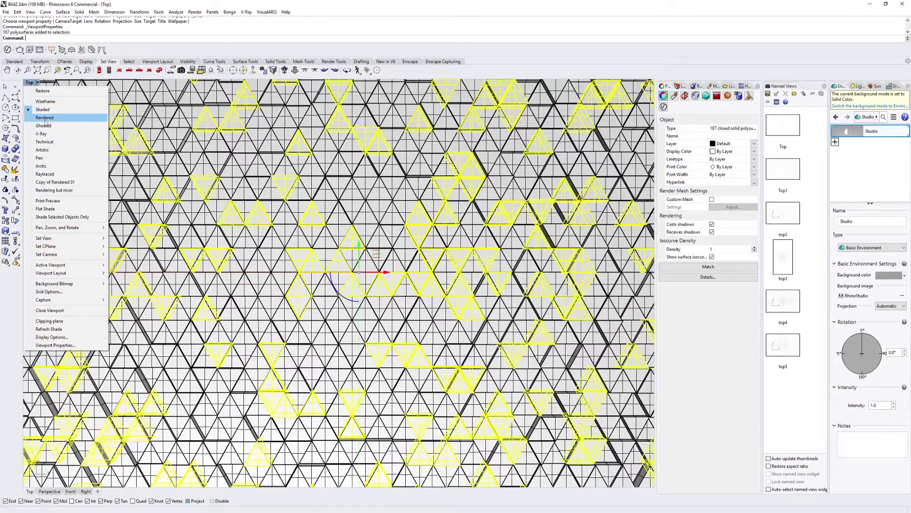
left_click(47, 120)
key("Escape")
Select one baked block group and assign it a new Custom material with a red colour
left_click(439, 262)
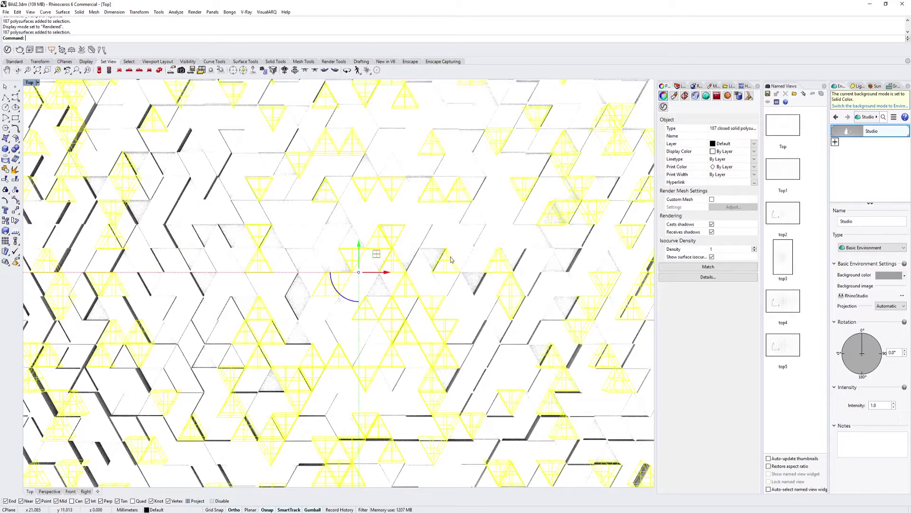
left_click(678, 96)
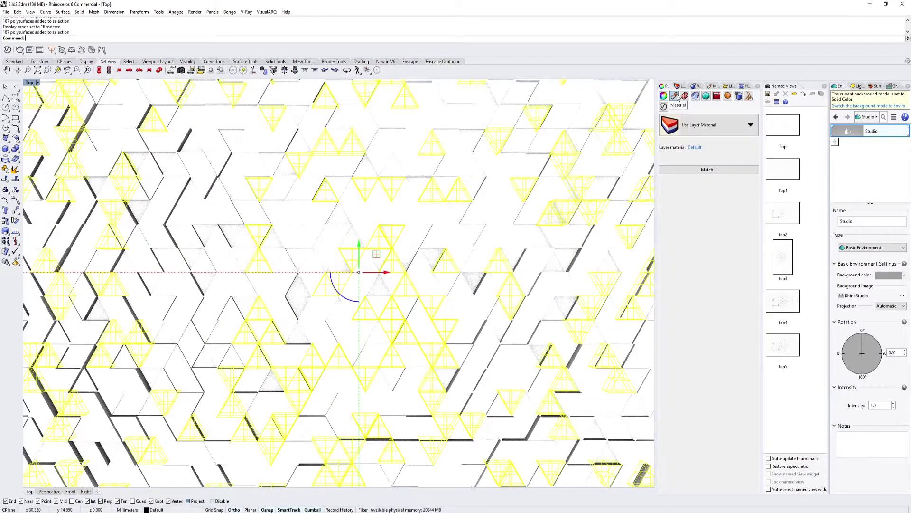
left_click(690, 123)
left_click(690, 125)
left_click(689, 125)
left_click(698, 146)
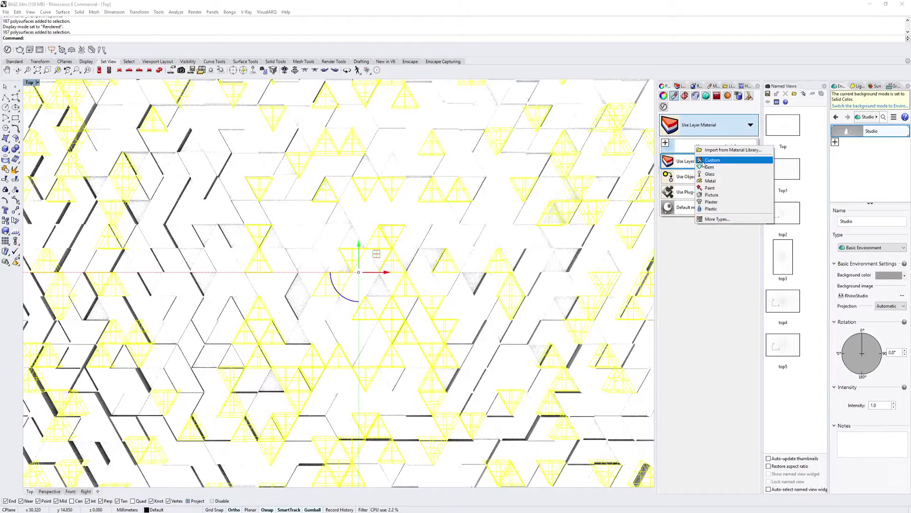
left_click(704, 162)
left_click(710, 209)
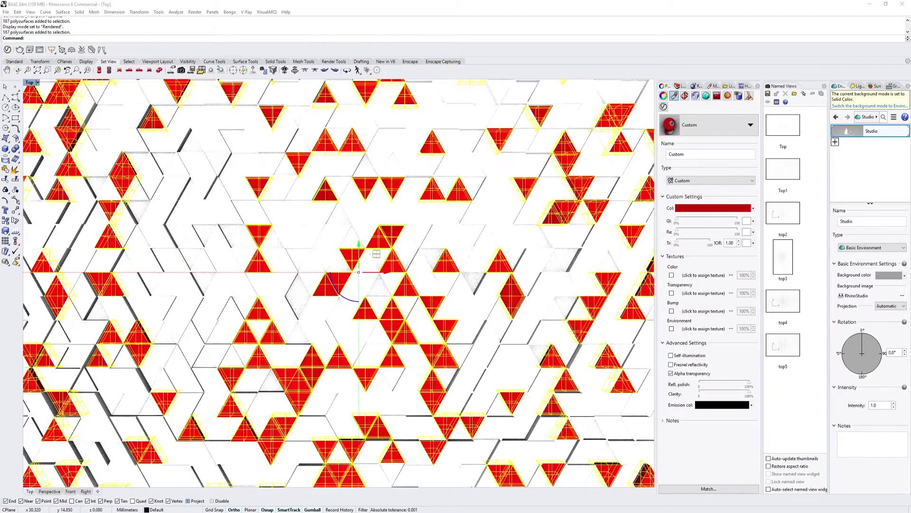
Set the first block group's Custom material colour to RGB 199, 9, 9
left_click_drag(379, 117, 787, 384)
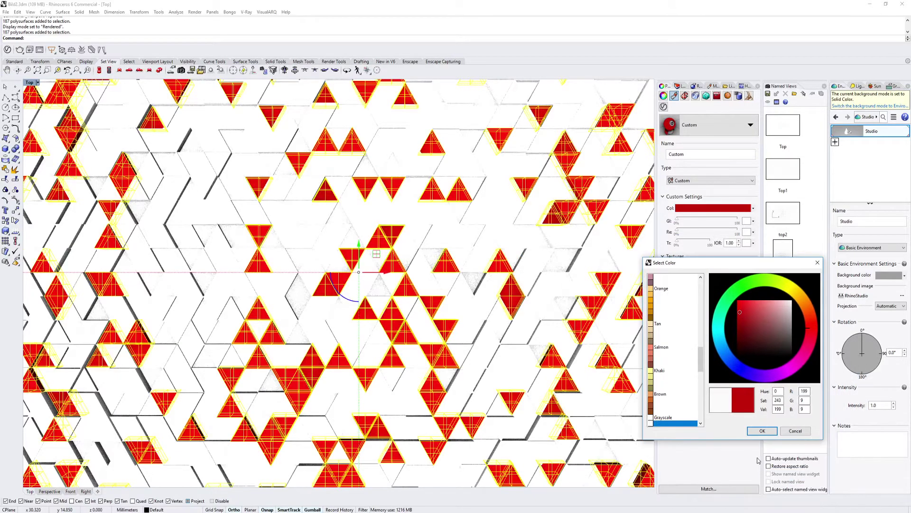
left_click(762, 431)
Select a second, uncoloured block group and assign it a new Custom material with a bright green colour
key("ctrl+i")
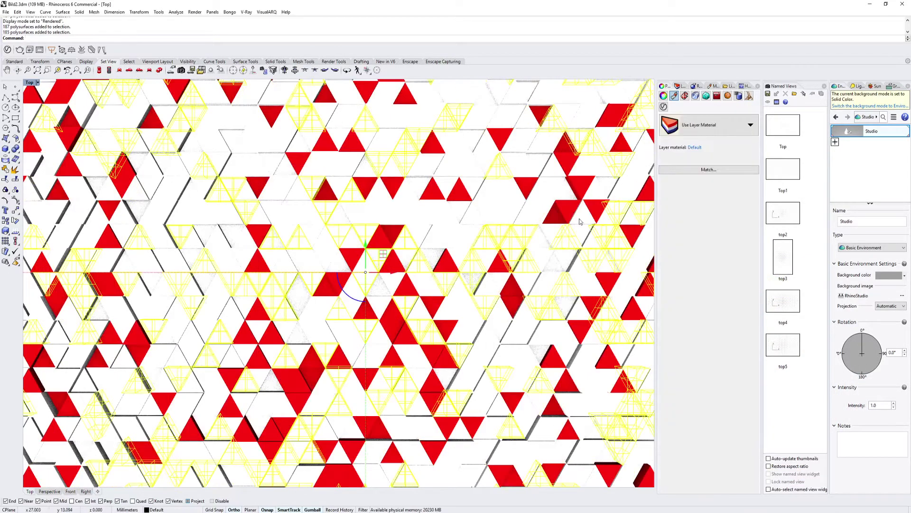
left_click(696, 126)
mouse_move(698, 143)
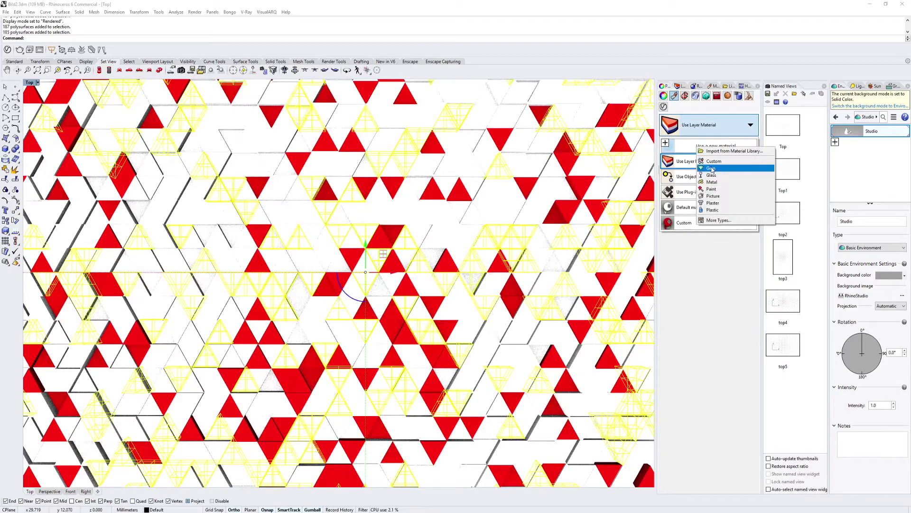
left_click(707, 162)
left_click(718, 208)
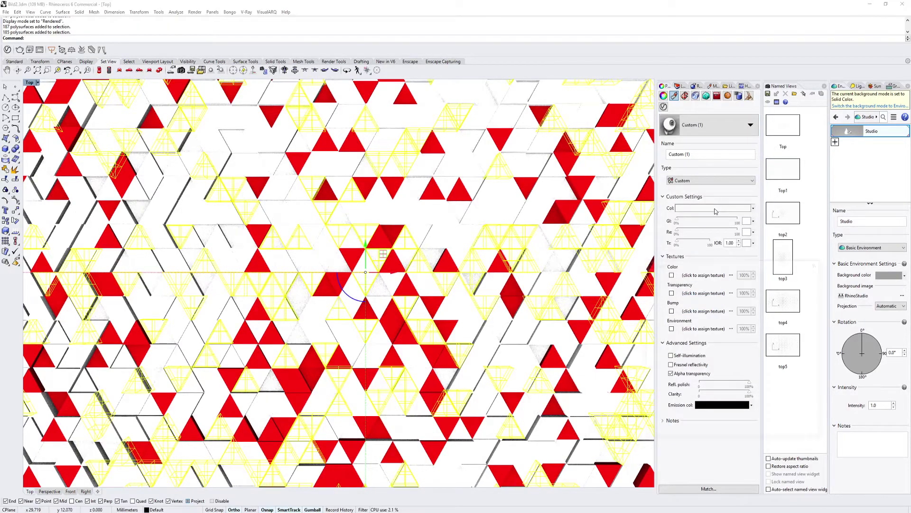
left_click_drag(722, 312, 736, 296)
left_click(762, 430)
left_click(607, 180)
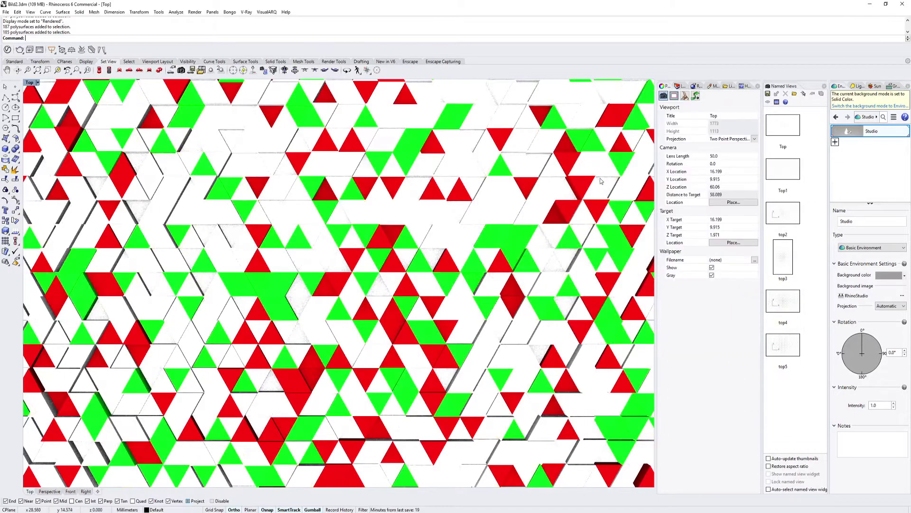
Select a third, uncoloured block group and assign it a new Custom material with a cyan colour
left_click(531, 204)
left_click(703, 122)
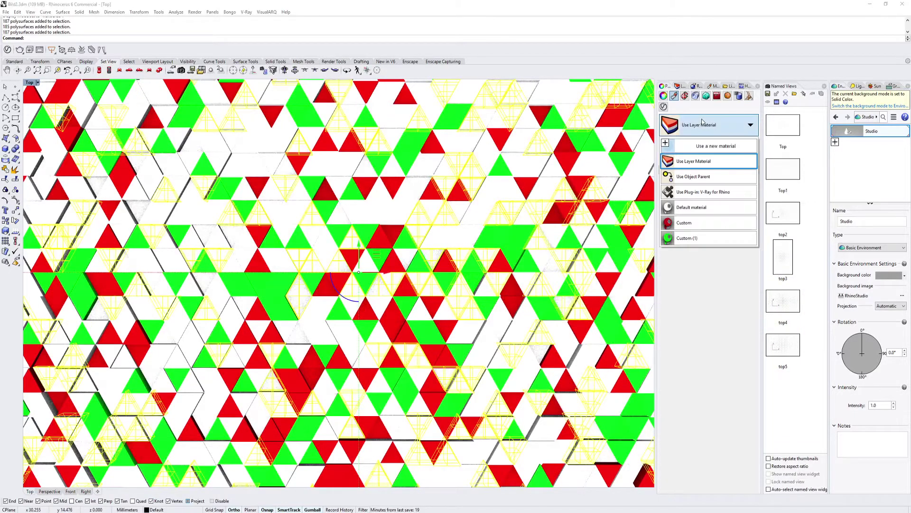
left_click(704, 145)
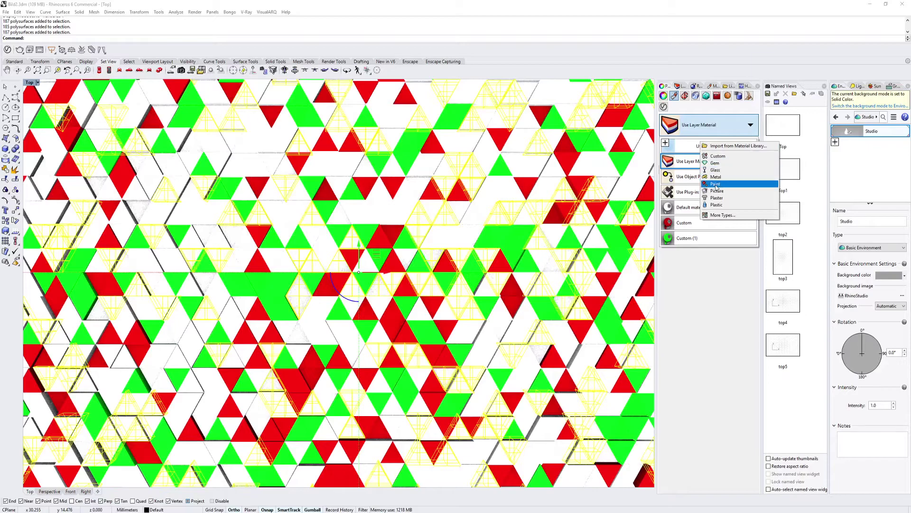
left_click(717, 156)
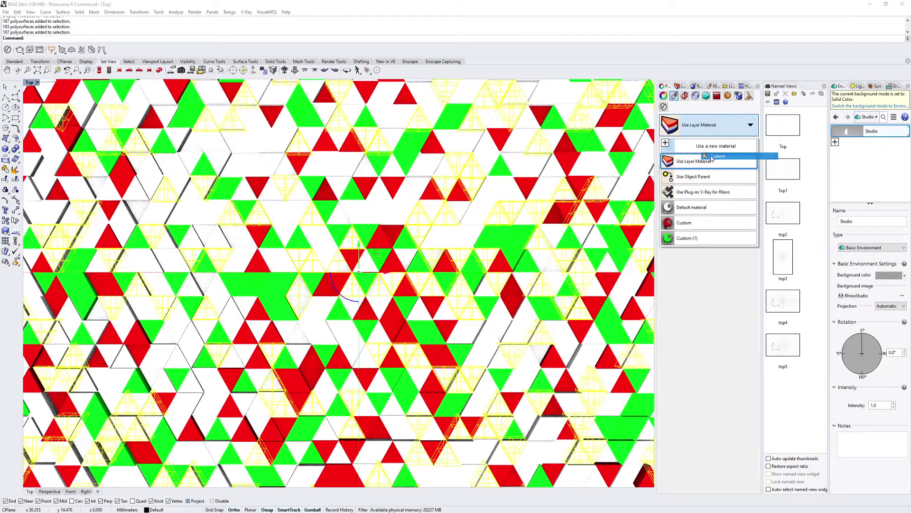
left_click(714, 181)
left_click(712, 193)
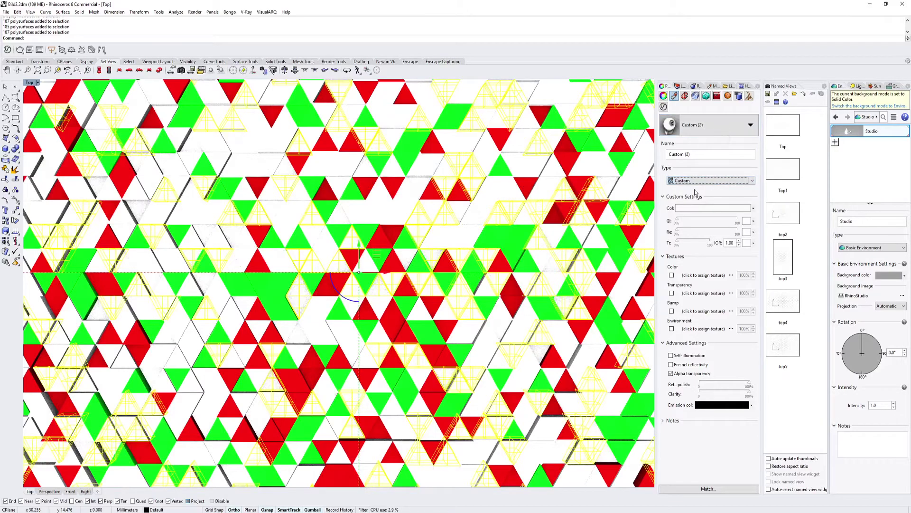
left_click(687, 209)
left_click(720, 325)
left_click(747, 326)
left_click(762, 430)
key("Escape")
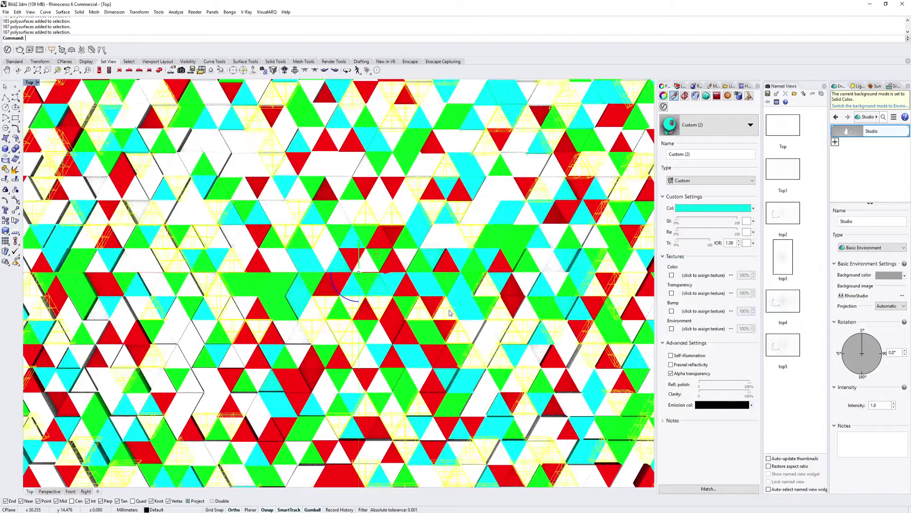
Turn on edge softening of 0.1 for the cyan block group and inspect its block corners up close
scroll(427, 288, "up", 8)
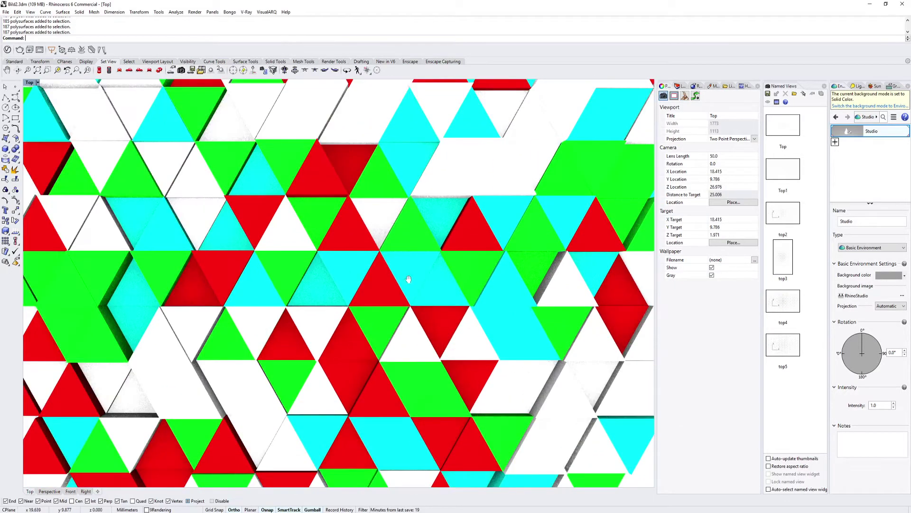
scroll(372, 258, "up", 2)
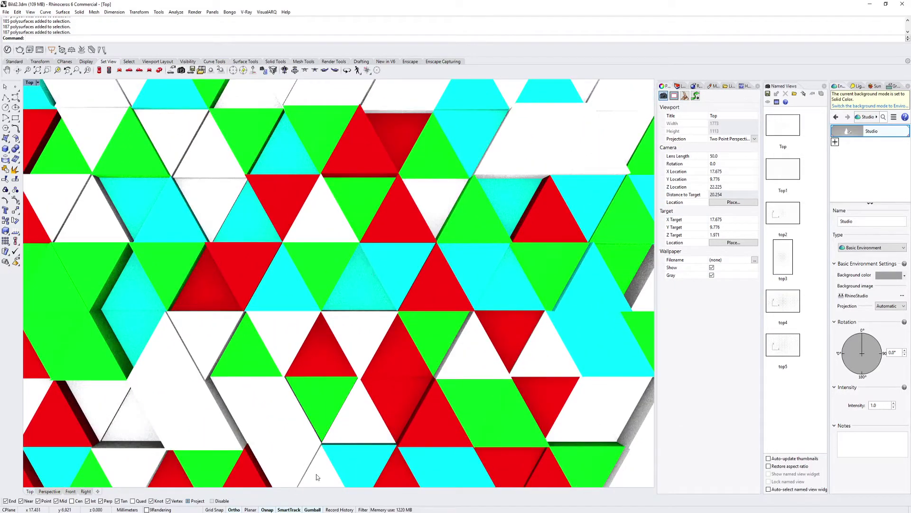
left_click(397, 280)
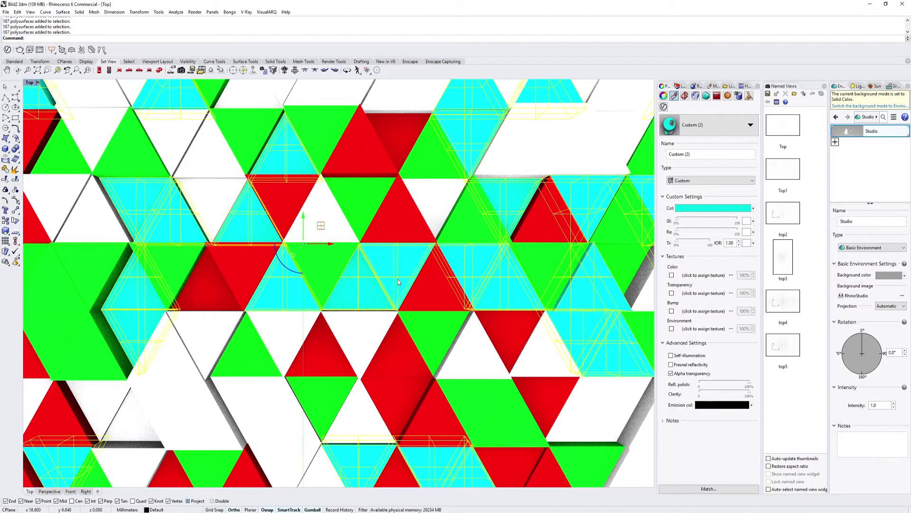
left_click(706, 96)
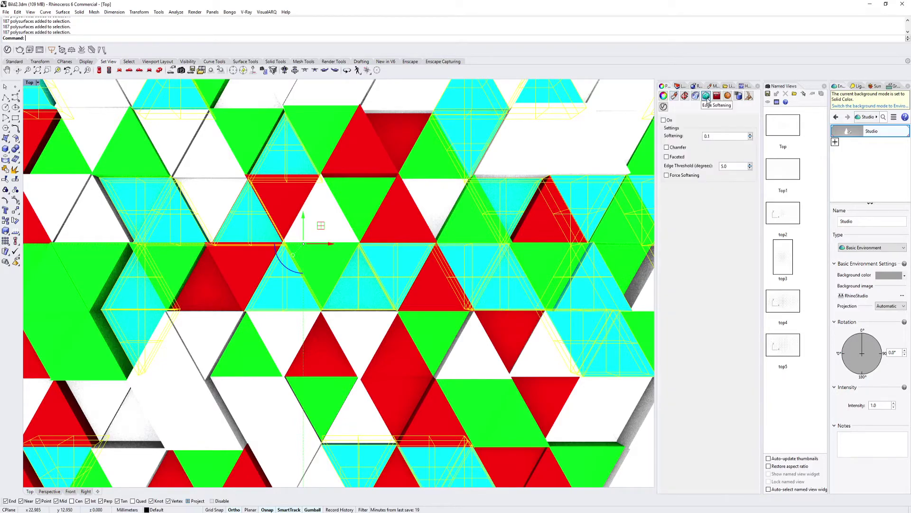
left_click(663, 120)
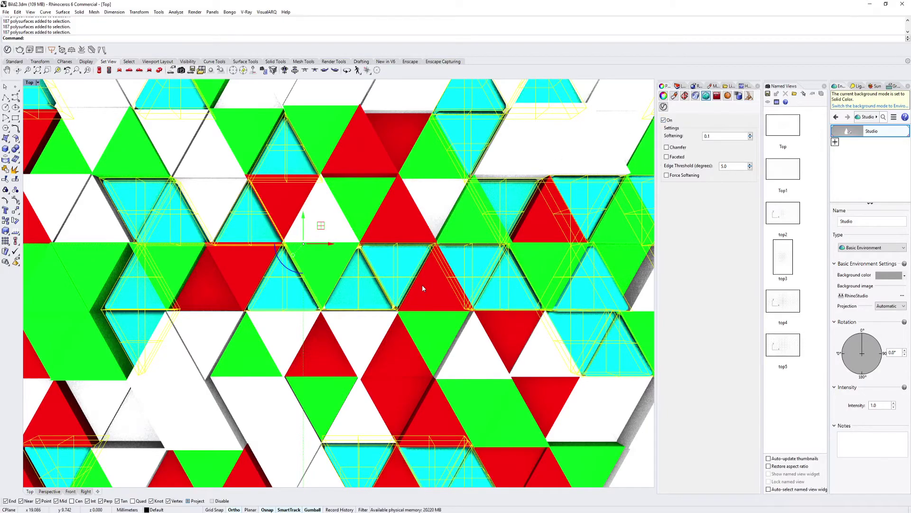
scroll(360, 302, "up", 10)
key("Escape")
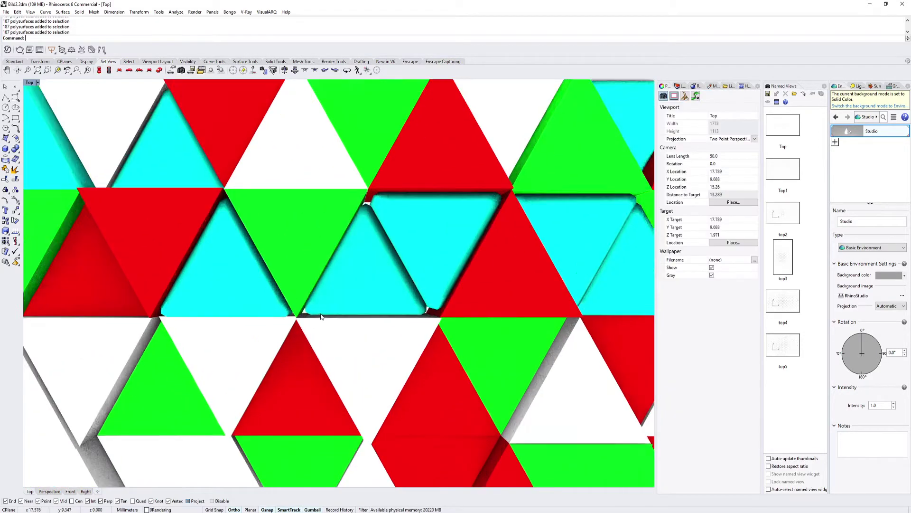
scroll(304, 315, "up", 4)
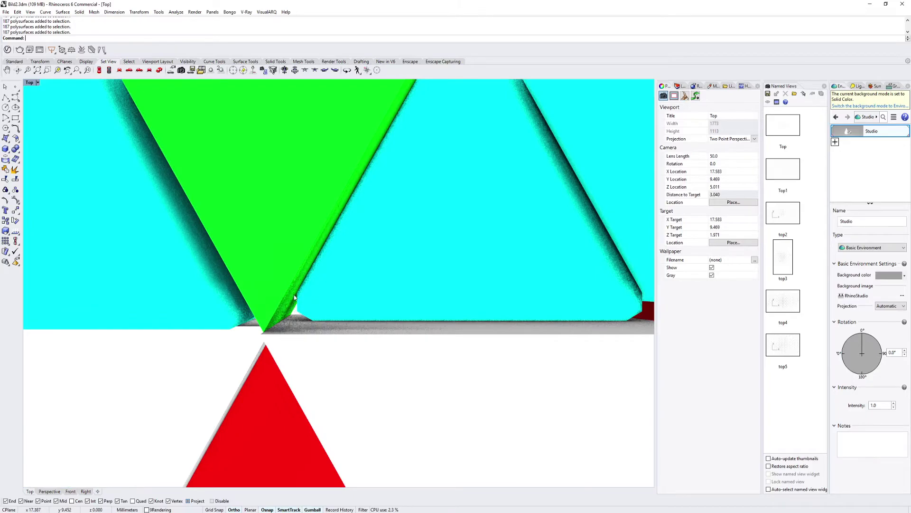
scroll(289, 294, "down", 15)
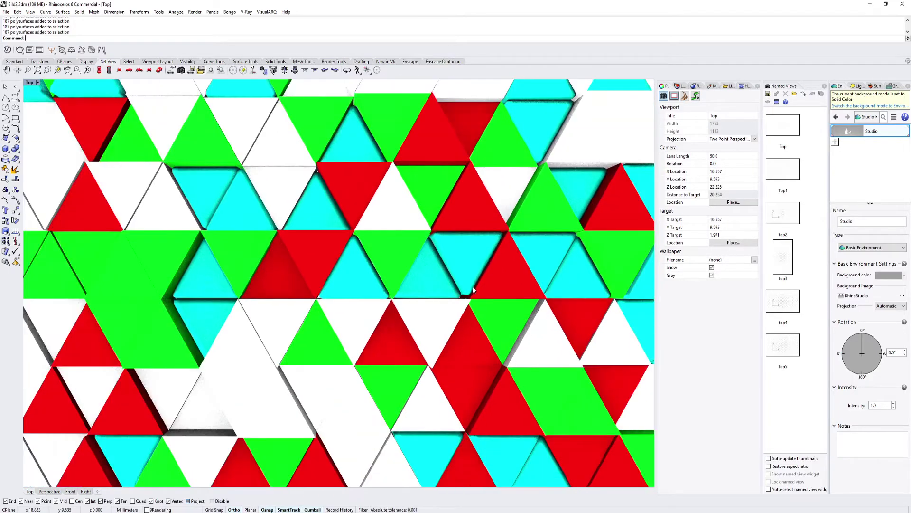
Select all blocks and turn on edge softening of 0.1 for every group
key("ctrl+a")
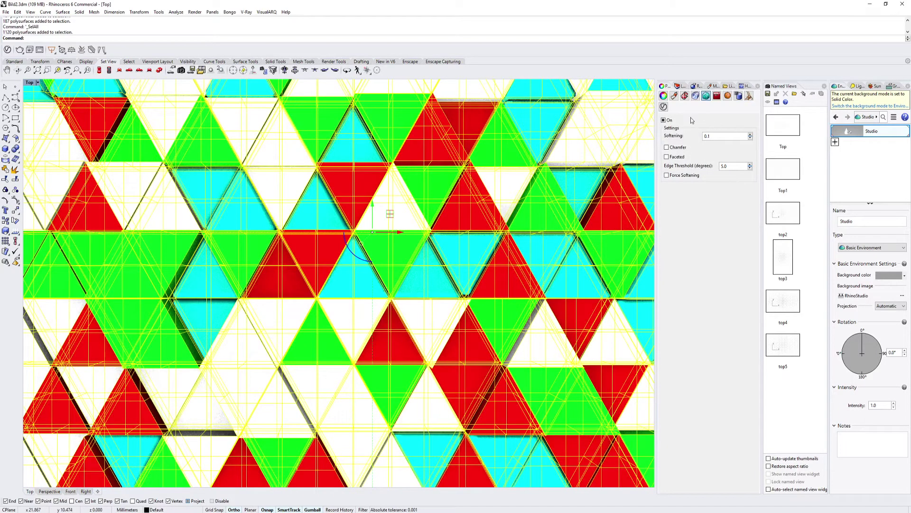
left_click(664, 122)
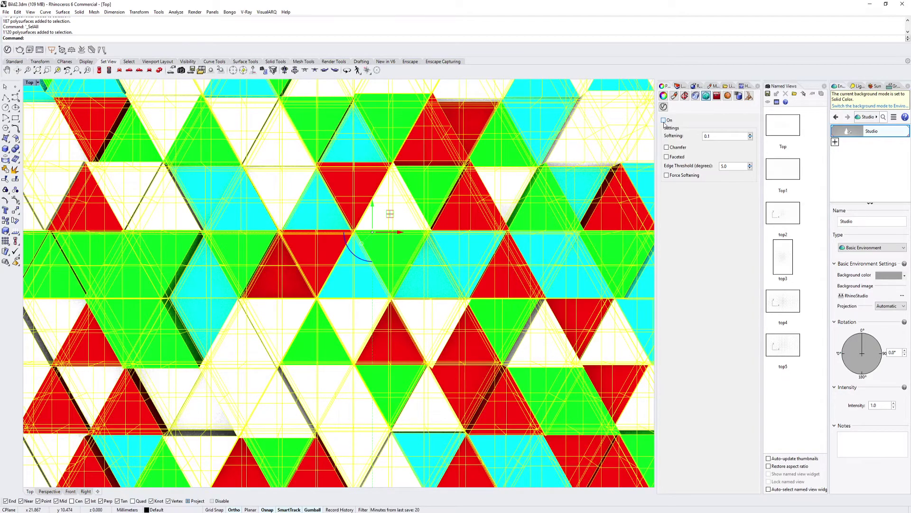
left_click(488, 271)
key("Escape")
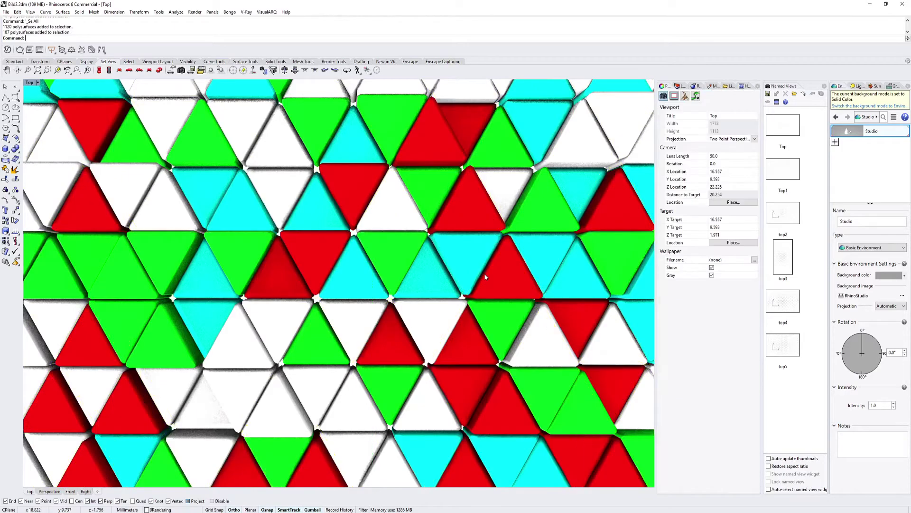
right_click_drag(518, 254, 411, 256)
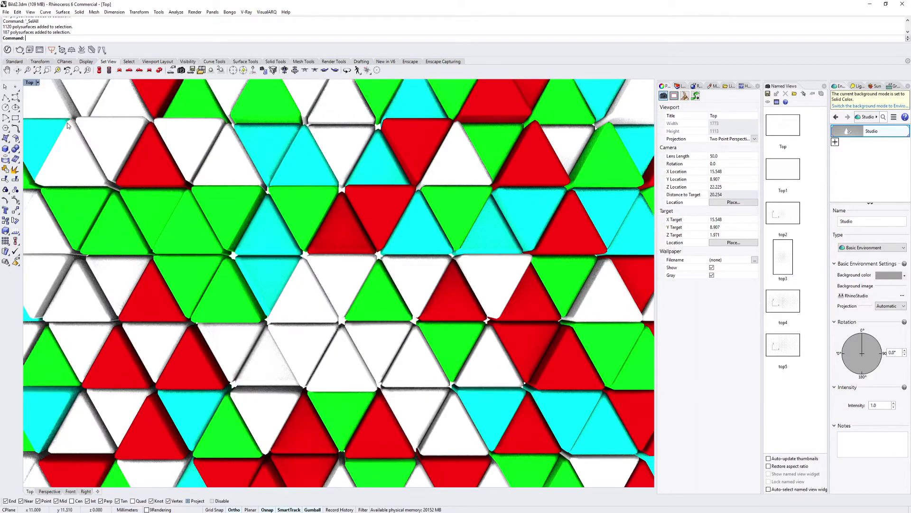
Apply the V-Ray material Veneer_D01_120cm to a white block group, after trying Flooring_Parquet_Parallel_J01_120cm on it
left_click(7, 50)
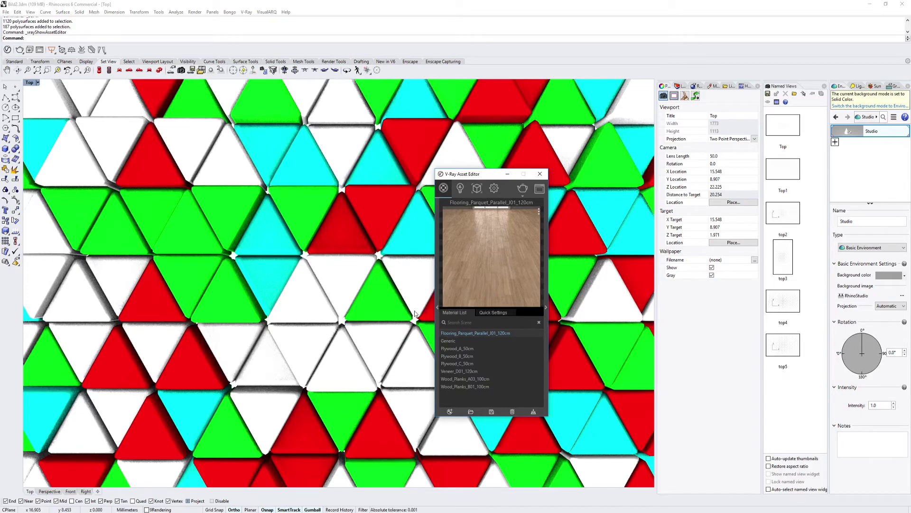
left_click(419, 282)
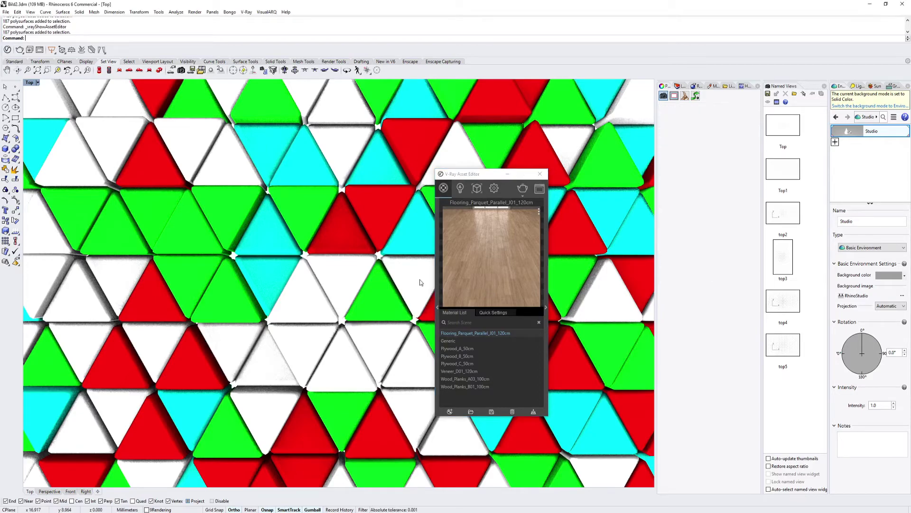
right_click(463, 336)
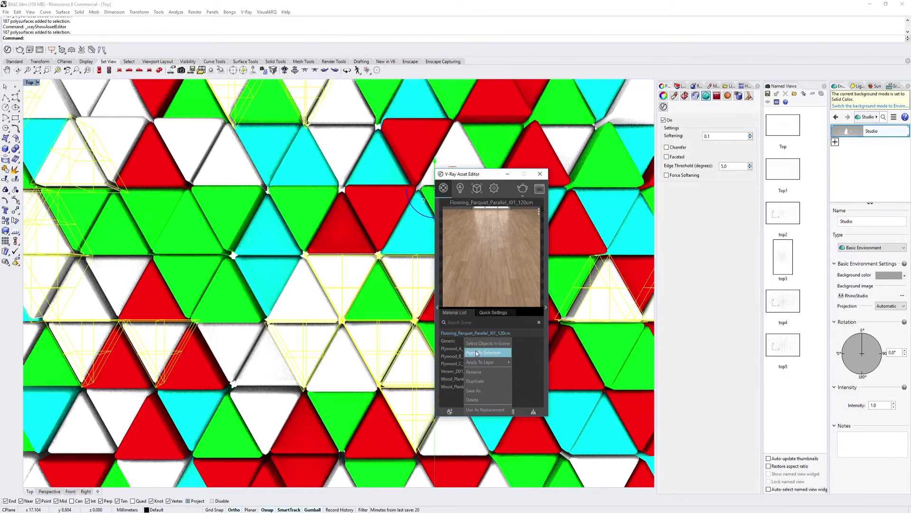
left_click(476, 351)
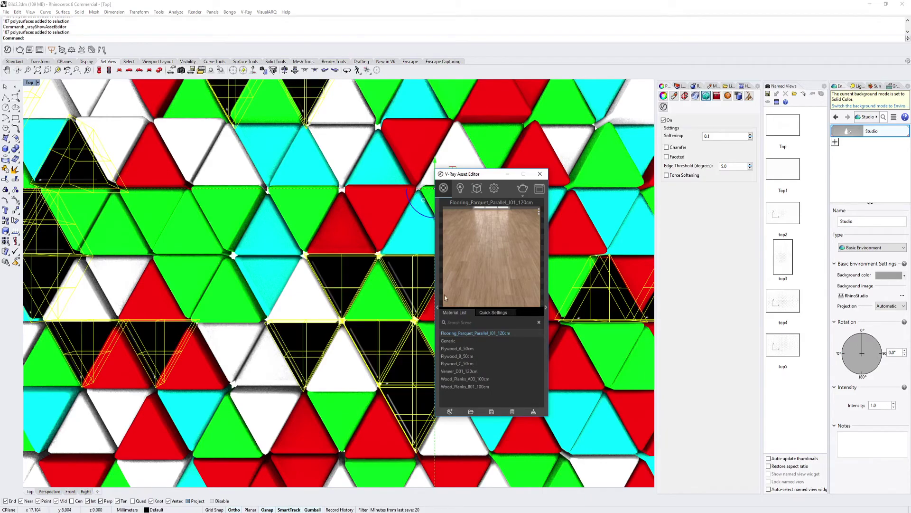
left_click(484, 371)
right_click(480, 372)
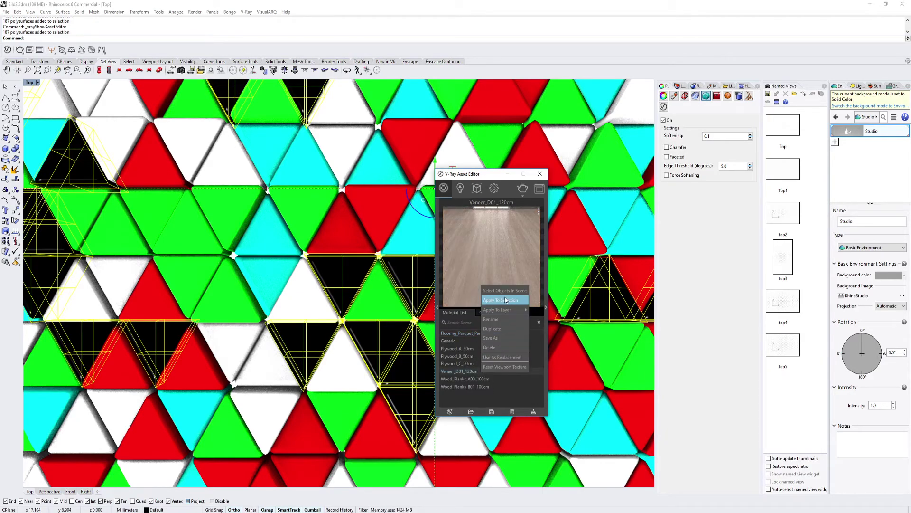
left_click(500, 300)
Apply the V-Ray material Wood_Planks_B01_100cm to another white block group and move the Asset Editor clear of the blocks
left_click(482, 378)
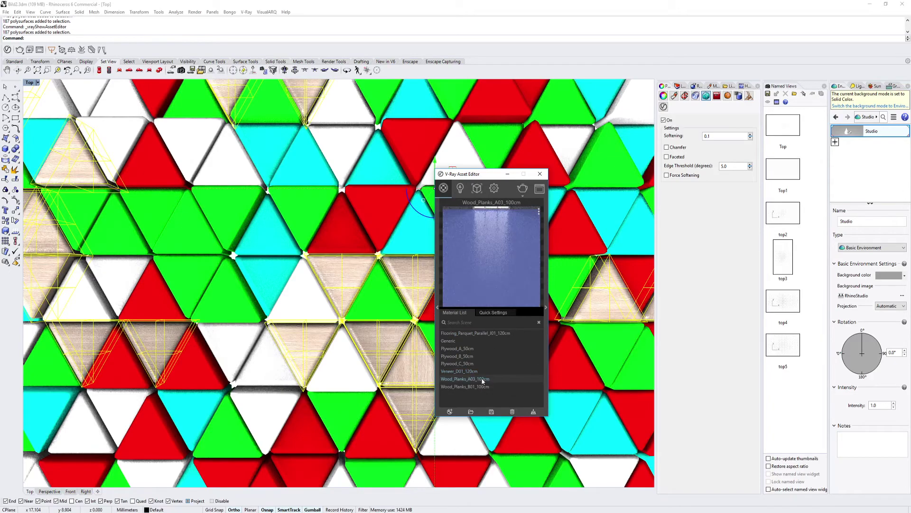
left_click_drag(462, 173, 523, 168)
left_click(460, 165)
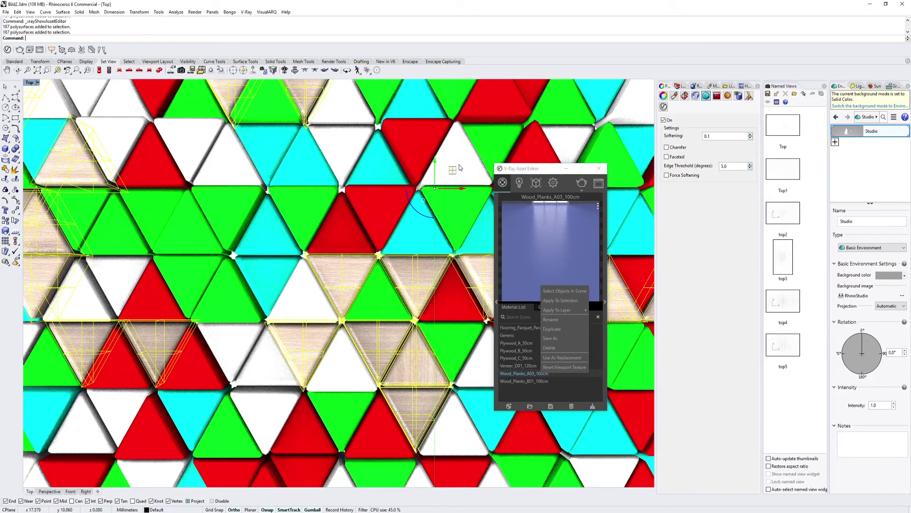
left_click(524, 381)
right_click(526, 380)
left_click(552, 310)
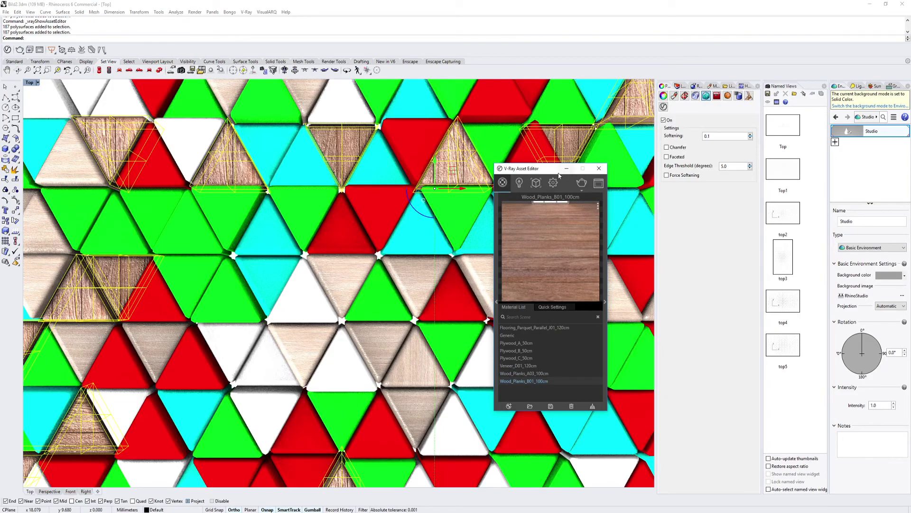
left_click_drag(552, 171, 650, 129)
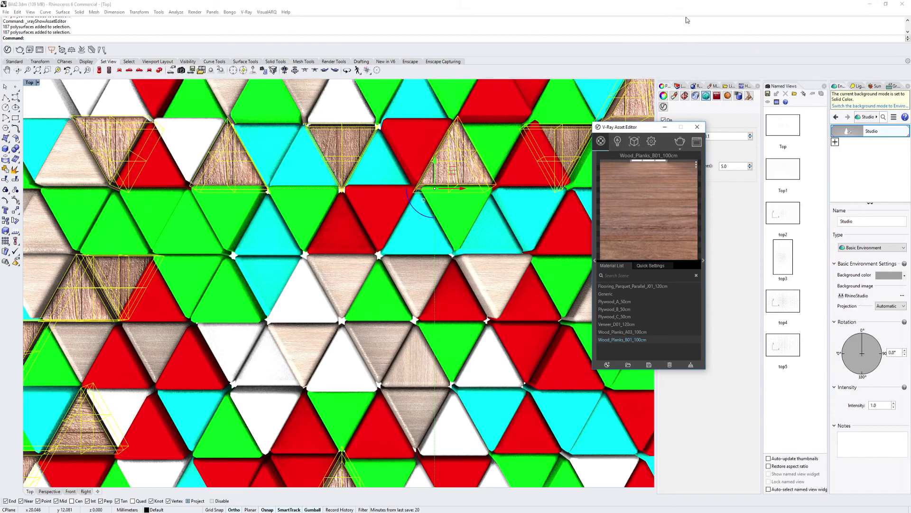